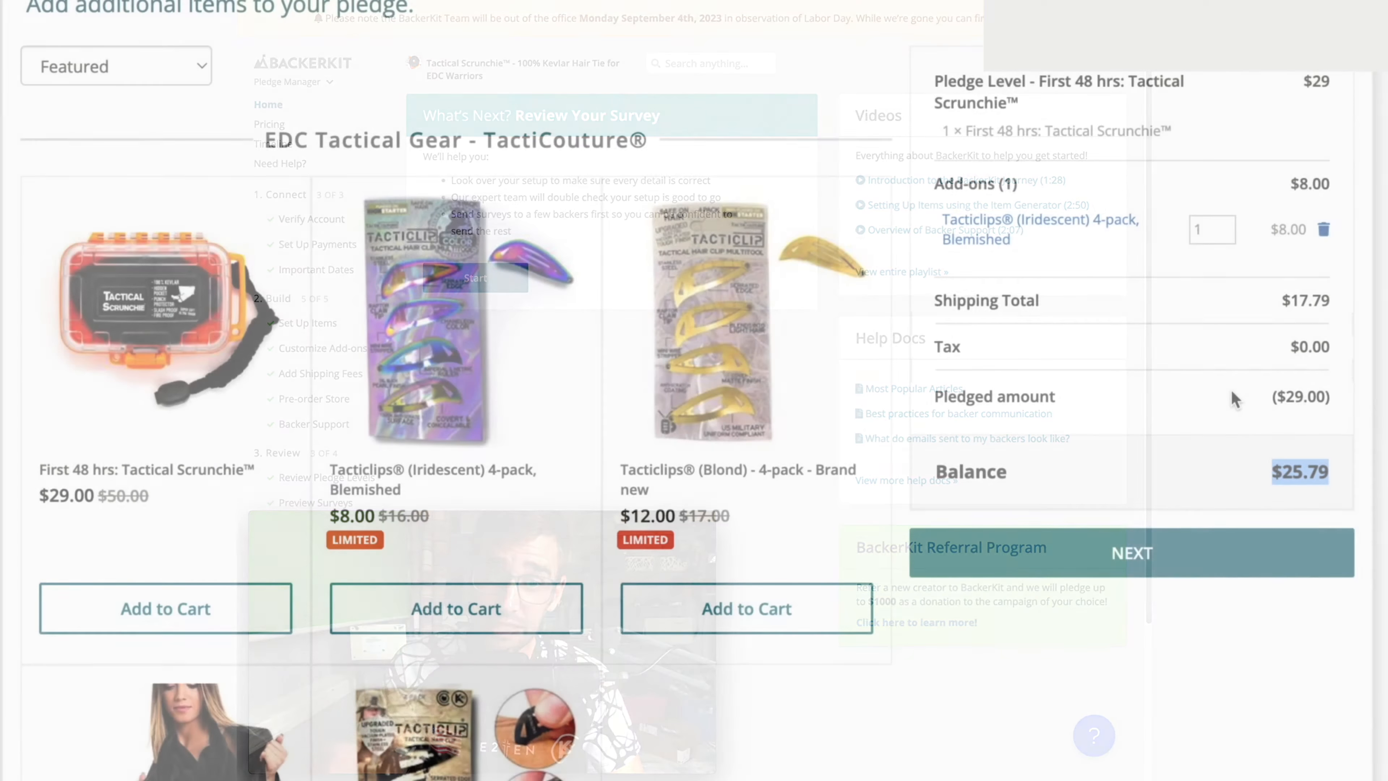
{"action": "left_click_drag", "start_coordinate": [952, 301], "coordinate": [1039, 301]}
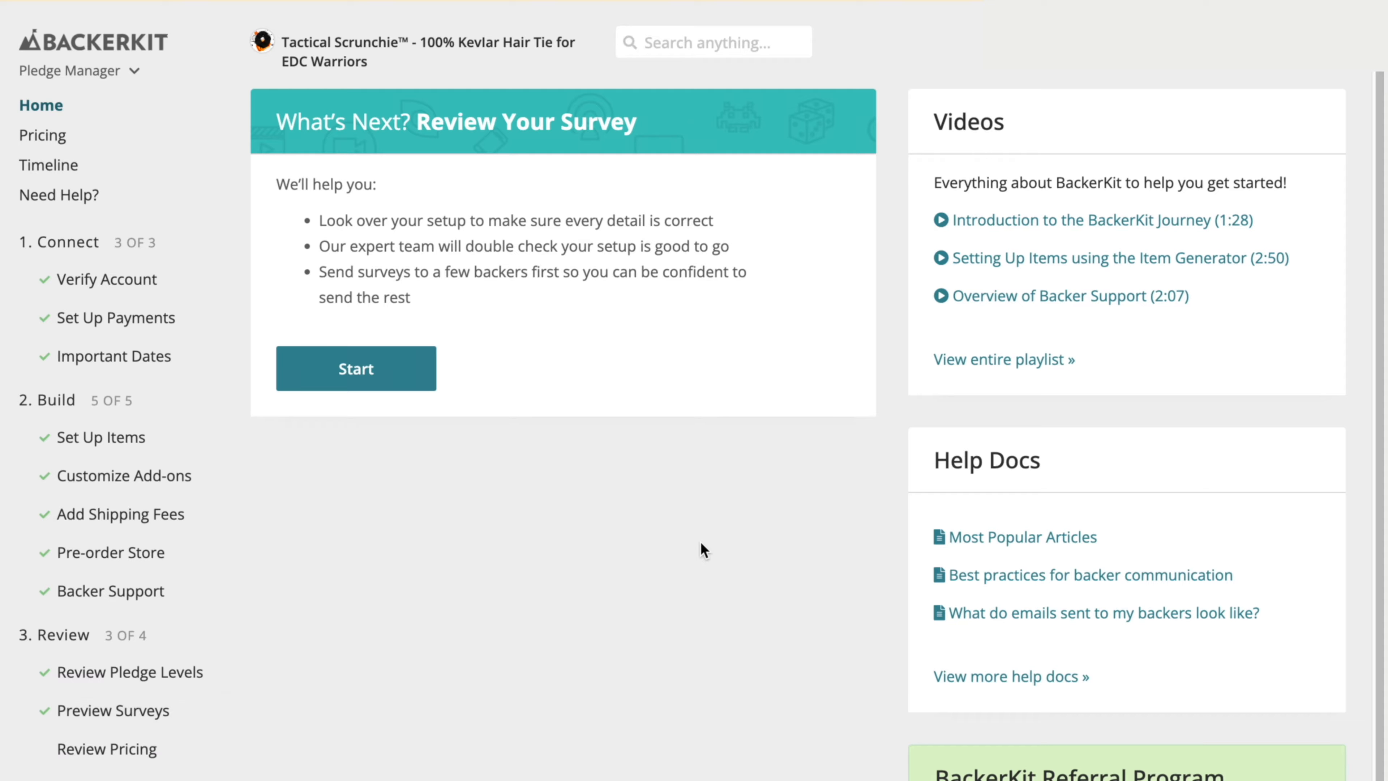
{"action": "scroll", "coordinate": [560, 390], "scroll_direction": "down", "scroll_amount": 2}
{"action": "scroll", "coordinate": [487, 529], "scroll_direction": "down", "scroll_amount": 2}
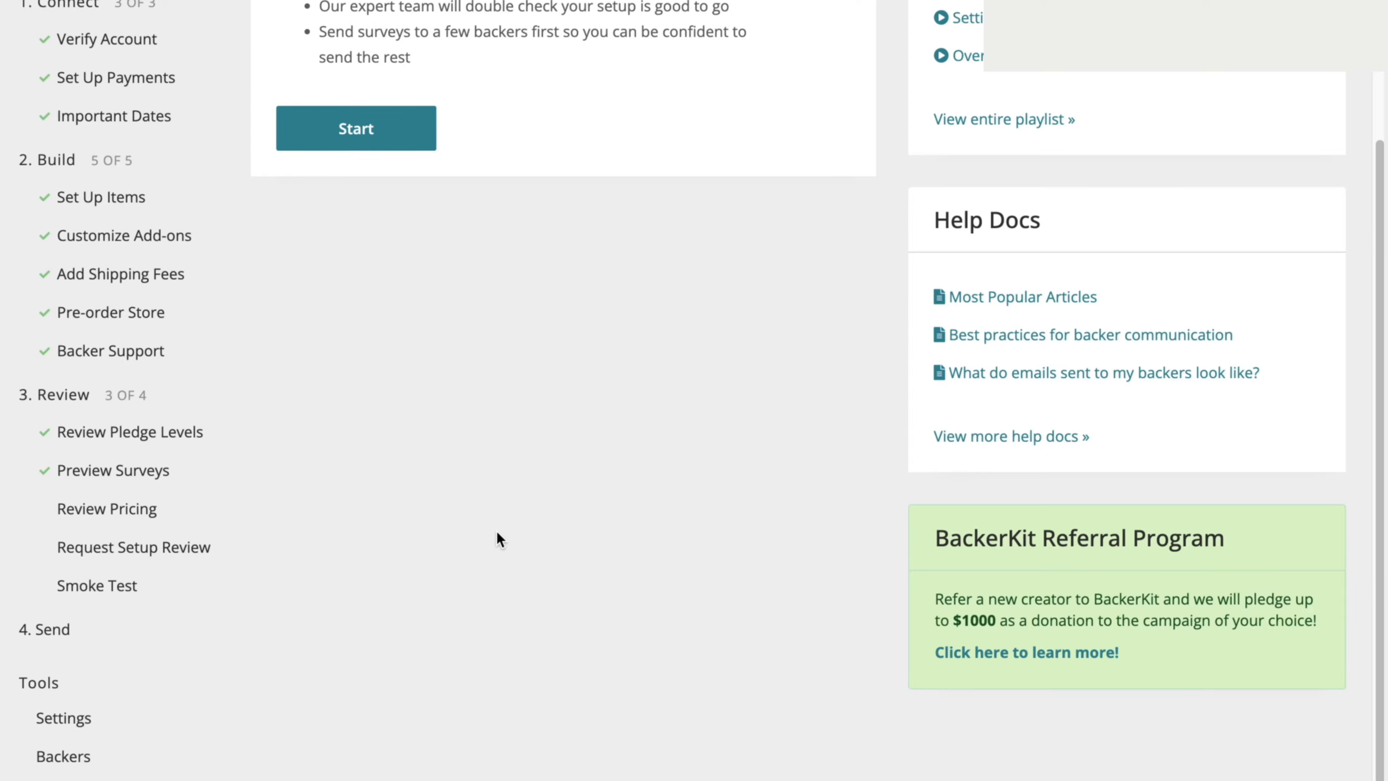
{"action": "scroll", "coordinate": [496, 531], "scroll_direction": "up", "scroll_amount": 5}
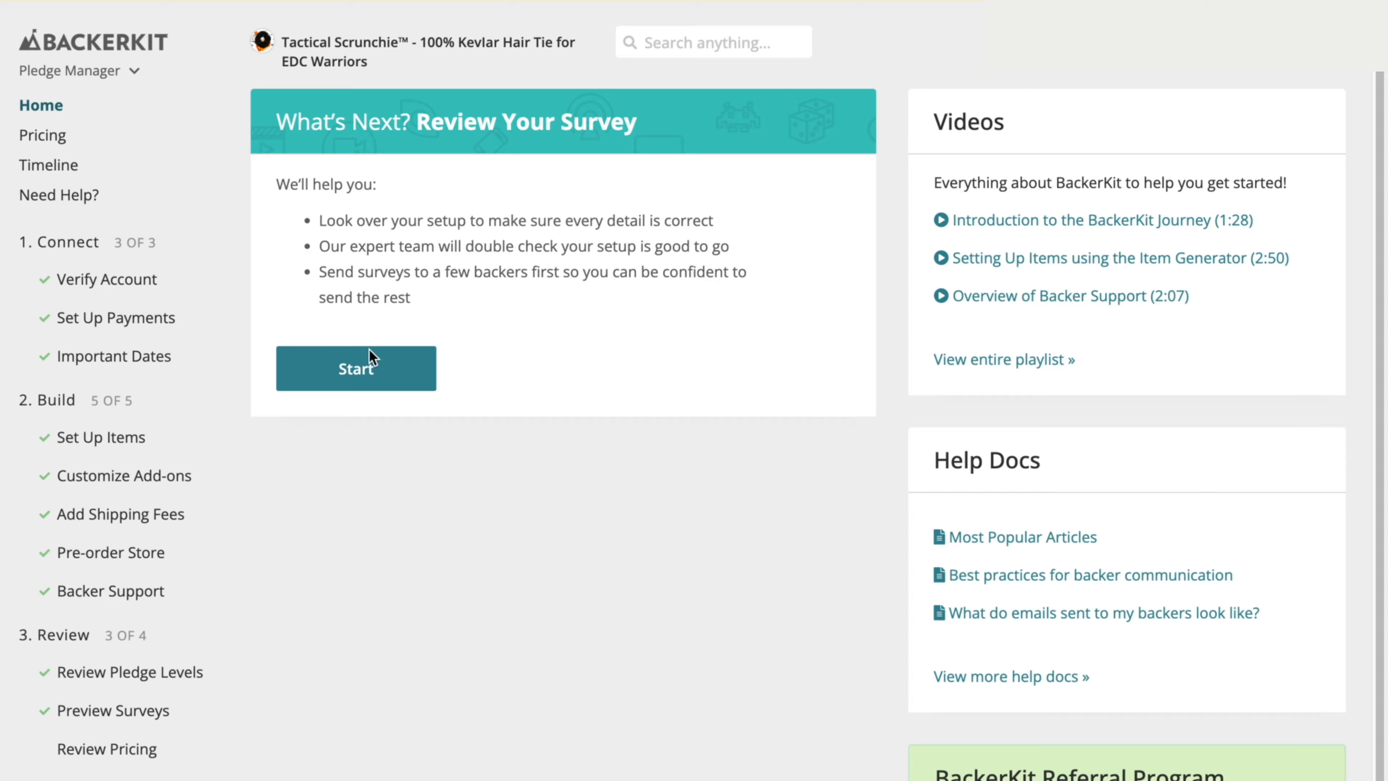
In Pledge Manager, preview the survey as a United Kingdom backer of the $29 First 48 hrs: Tactical Scrunchie pledge level
{"action": "left_click", "coordinate": [143, 76]}
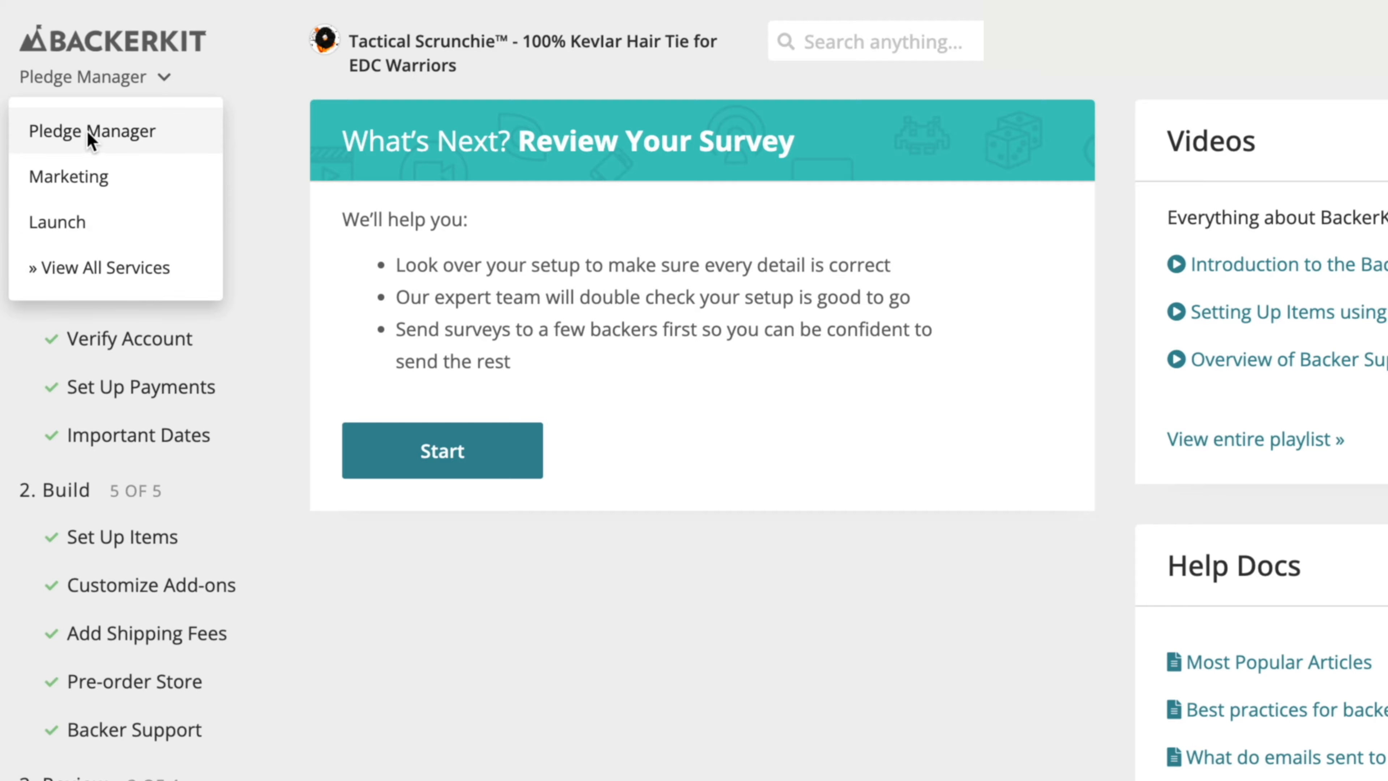
{"action": "left_click", "coordinate": [104, 132]}
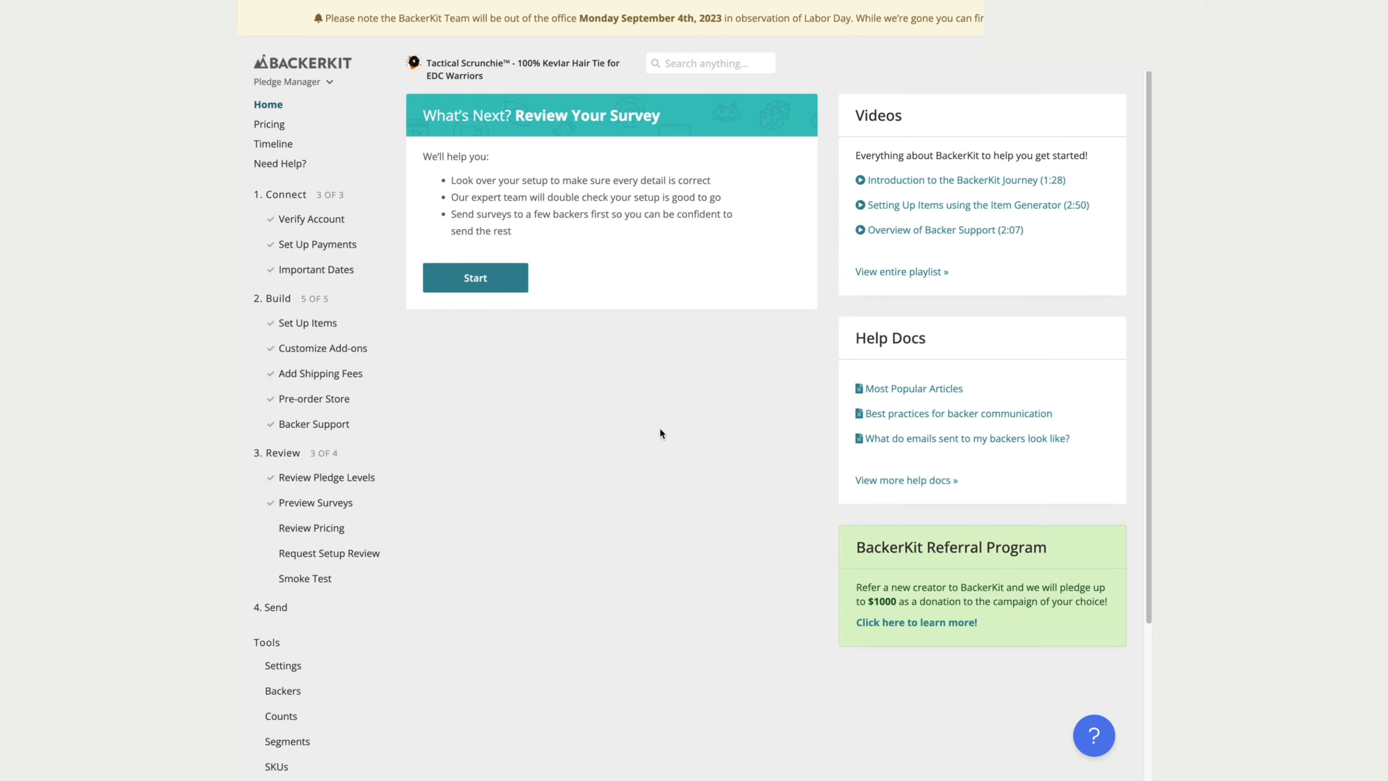
{"action": "left_click", "coordinate": [332, 504]}
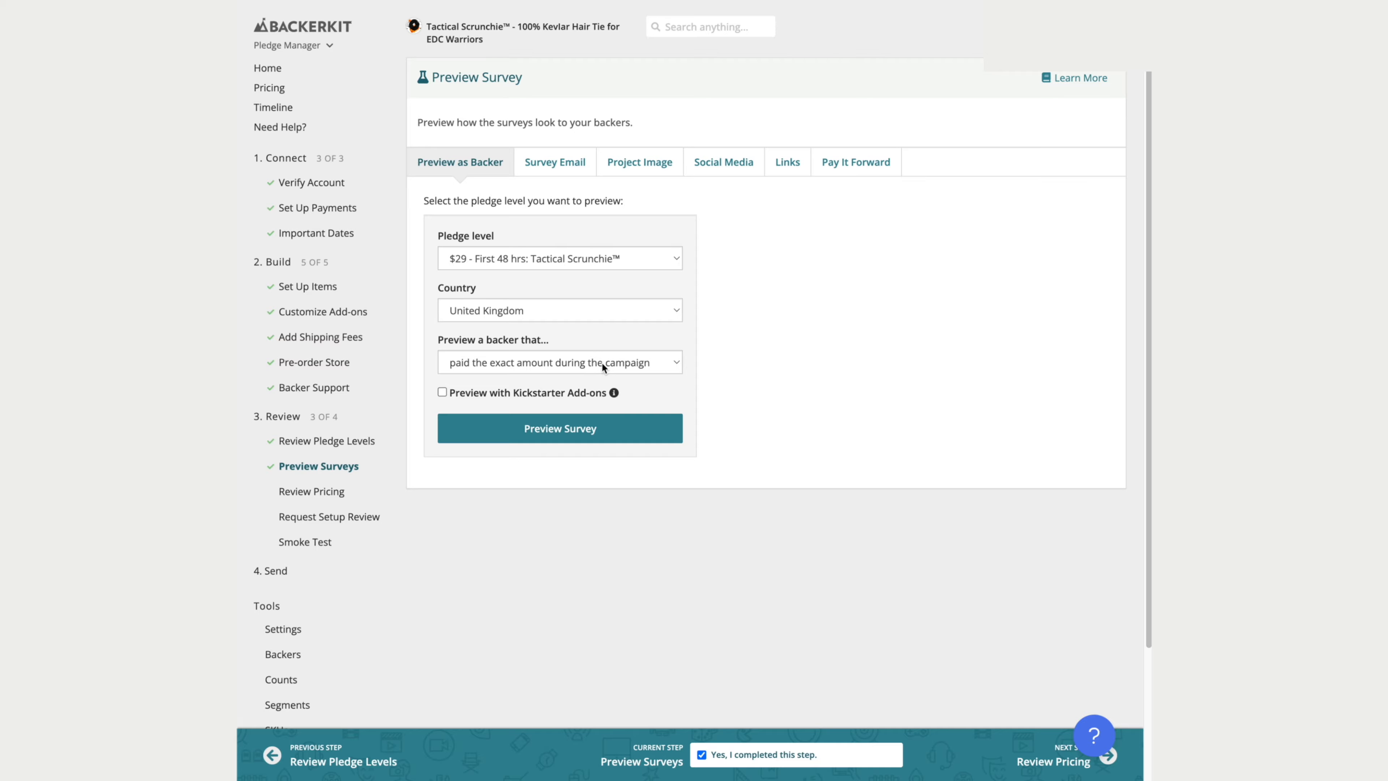
{"action": "left_click", "coordinate": [581, 430]}
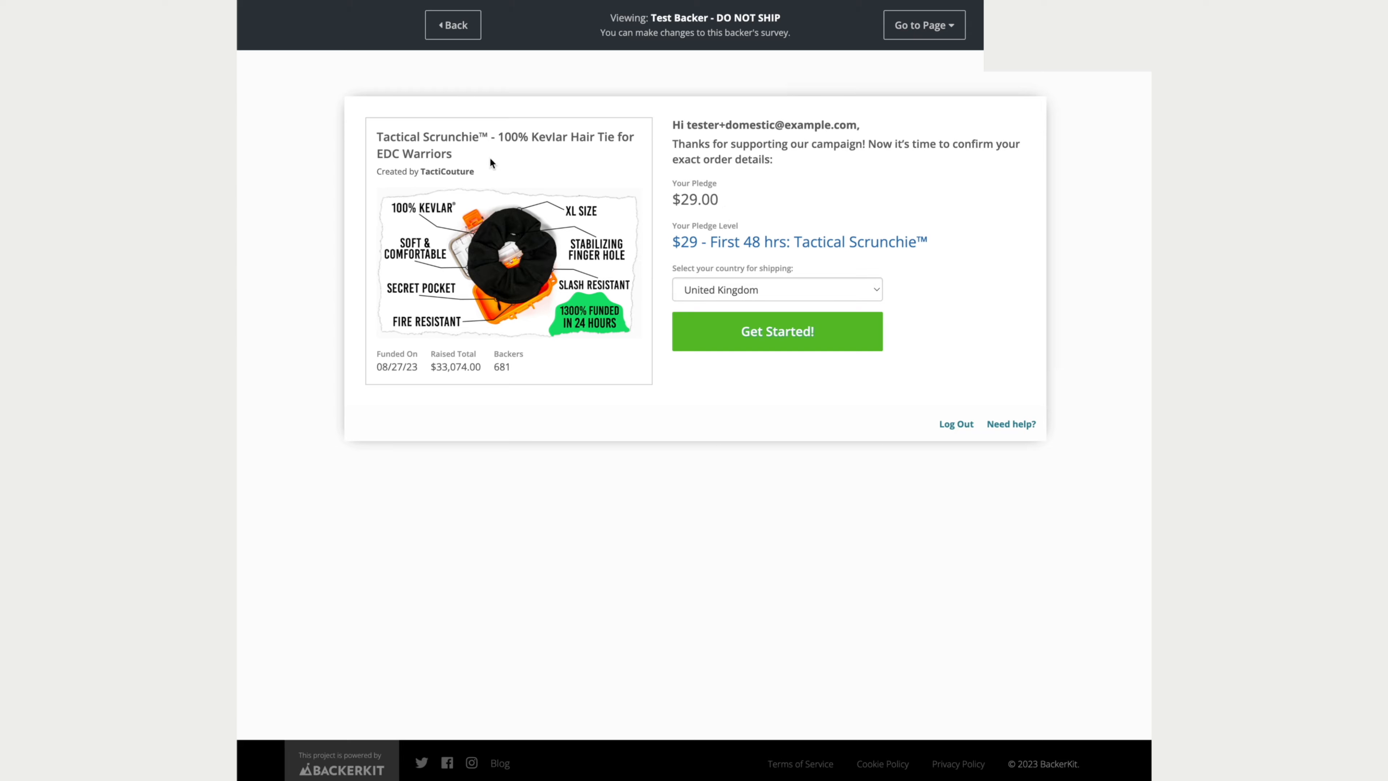
Check the backer's email and pledge level on the survey's welcome page and start the survey
{"action": "left_click", "coordinate": [855, 126]}
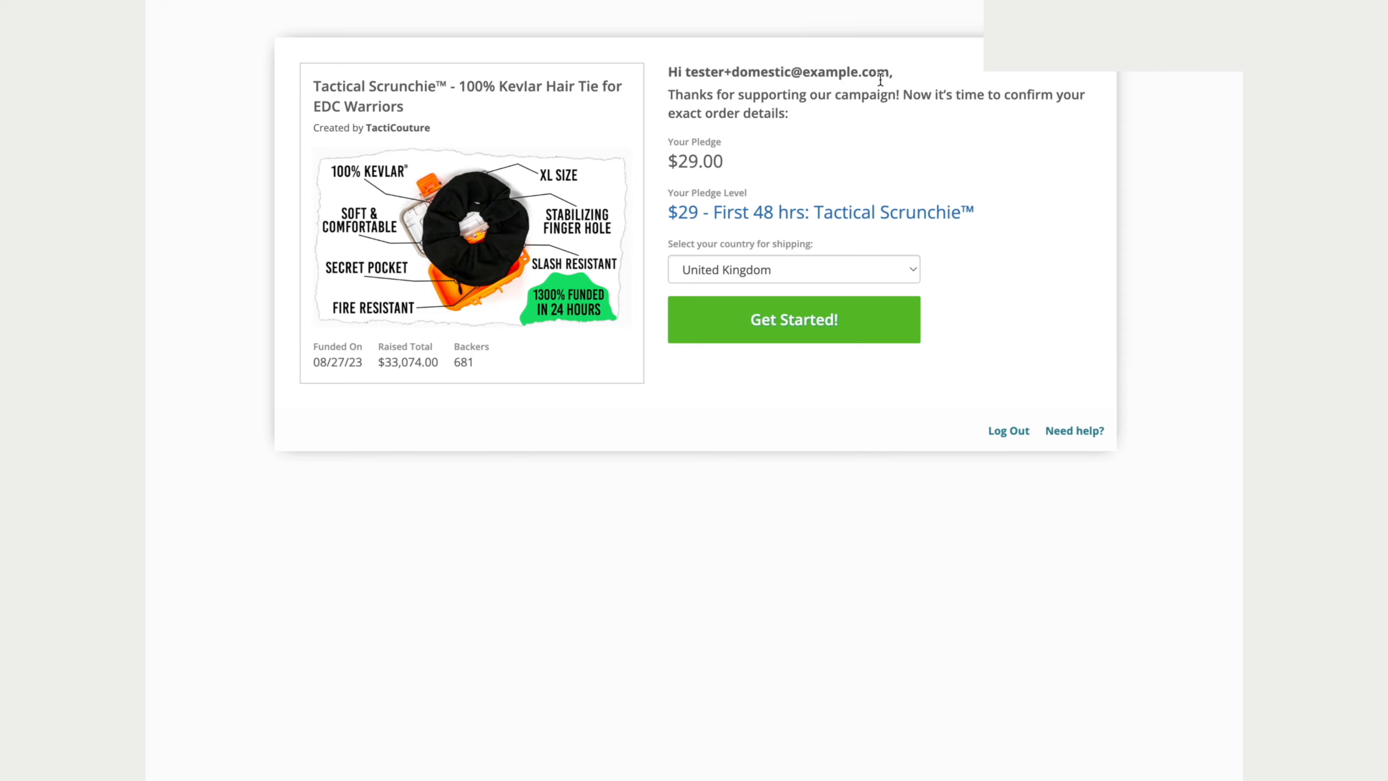
{"action": "left_click_drag", "start_coordinate": [887, 73], "coordinate": [688, 74]}
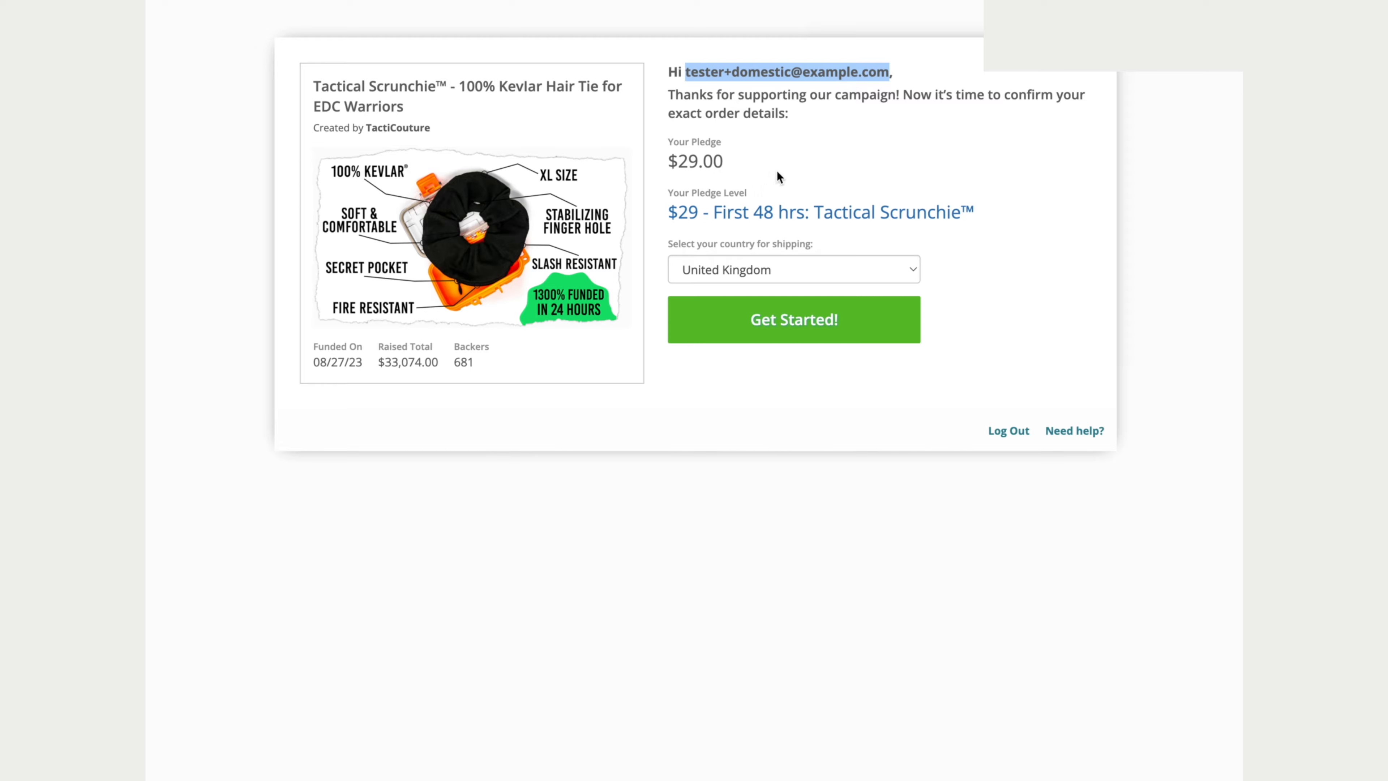
{"action": "left_click", "coordinate": [788, 145]}
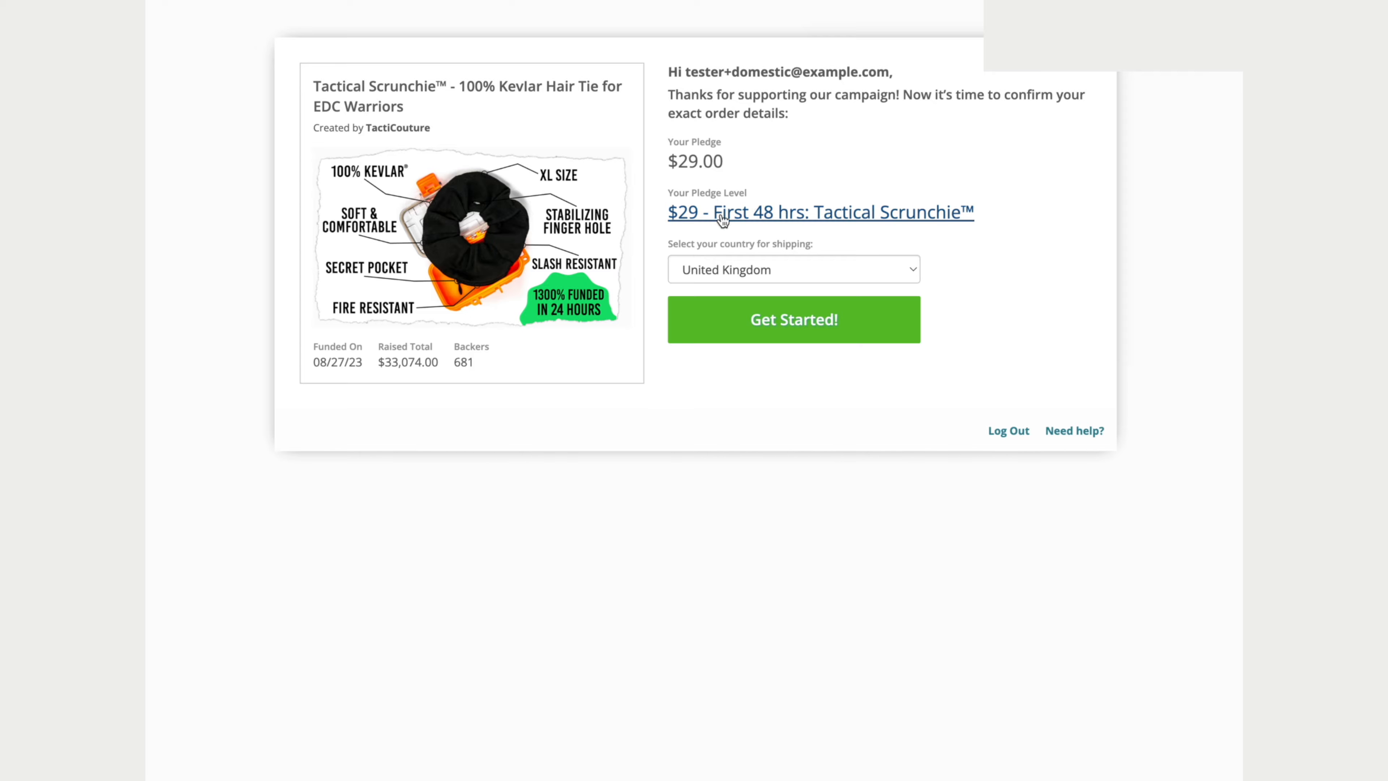
{"action": "left_click", "coordinate": [762, 316]}
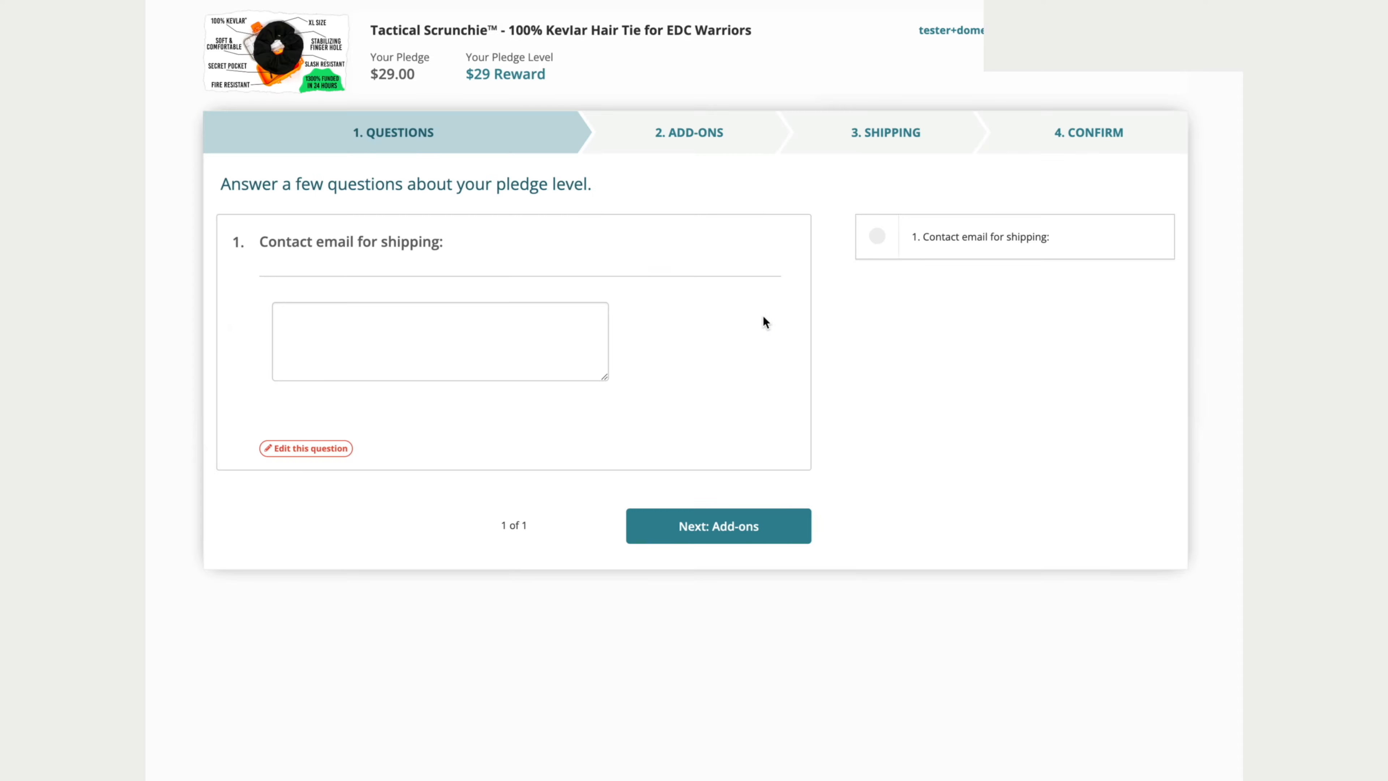
Answer the contact email for shipping question with "test" and continue to the add-ons
{"action": "left_click_drag", "start_coordinate": [443, 241], "coordinate": [260, 242]}
{"action": "left_click", "coordinate": [419, 415]}
{"action": "left_click", "coordinate": [421, 341]}
{"action": "type", "text": "test"}
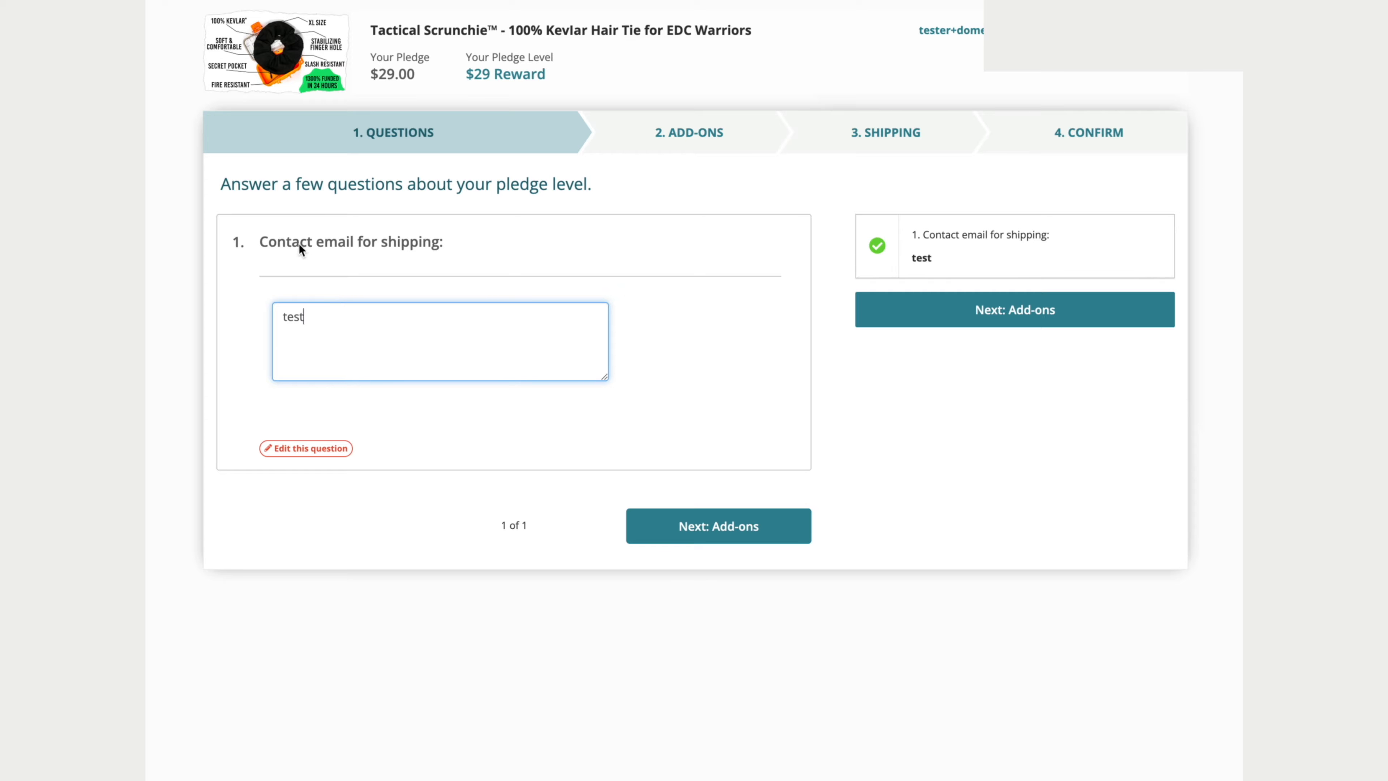
{"action": "left_click", "coordinate": [725, 526]}
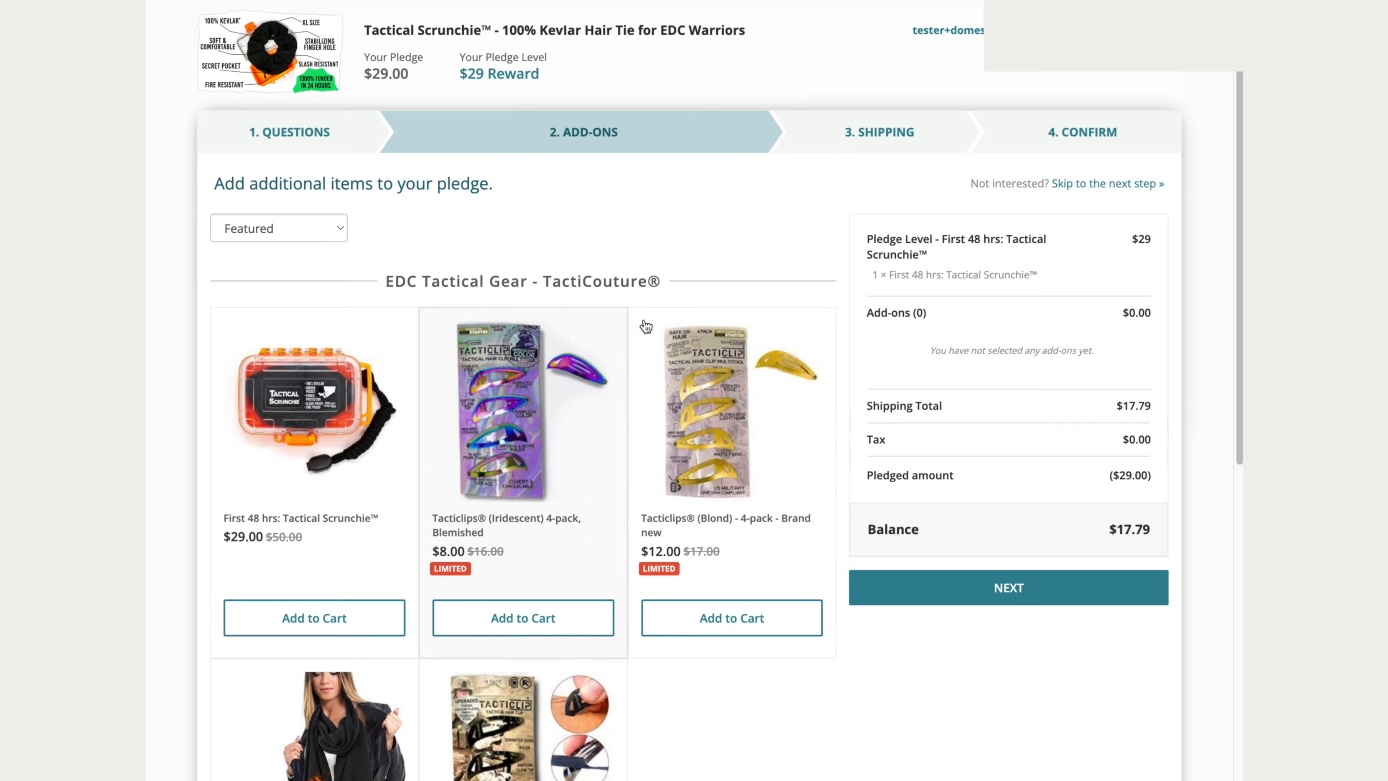
Look over the available add-ons and examine the pledge level and its price in the order summary
{"action": "scroll", "coordinate": [646, 340], "scroll_direction": "down", "scroll_amount": 1}
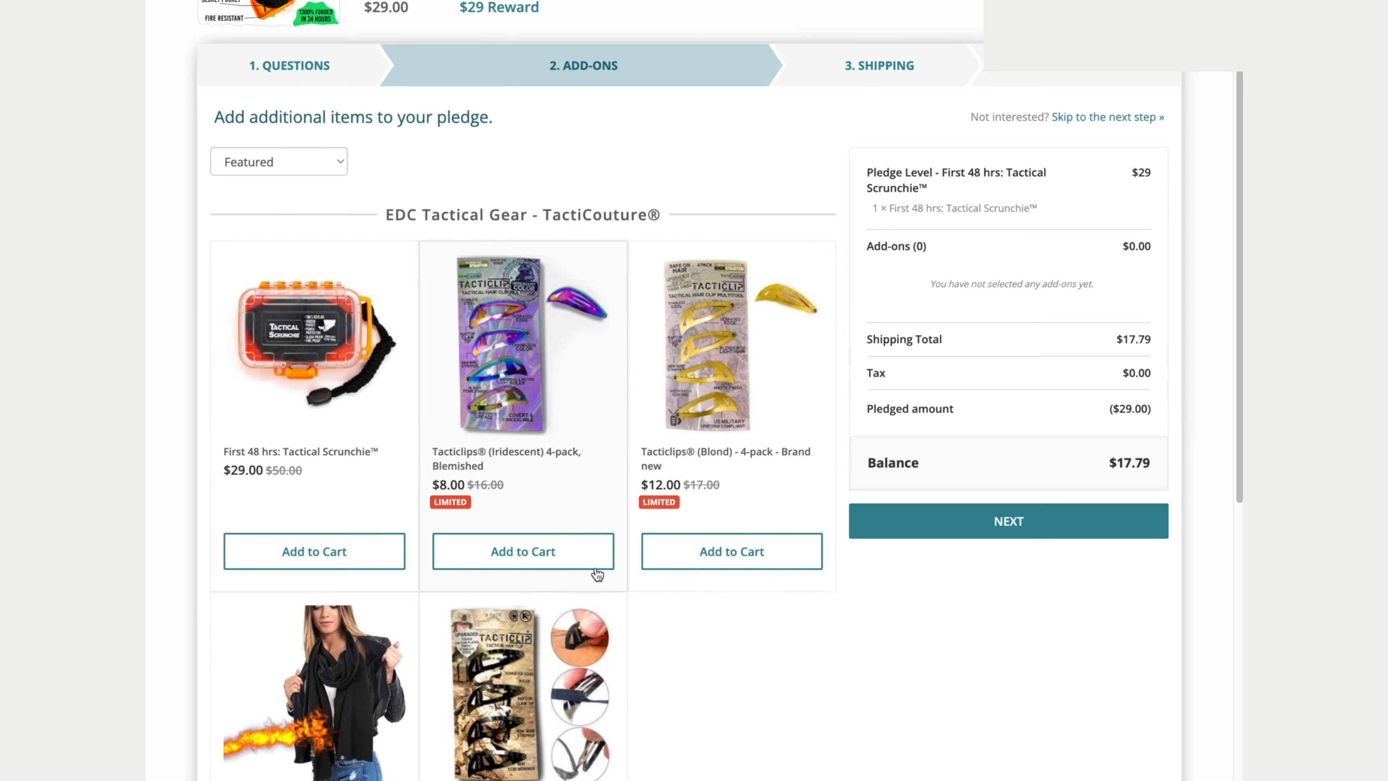
{"action": "scroll", "coordinate": [557, 611], "scroll_direction": "up", "scroll_amount": 1}
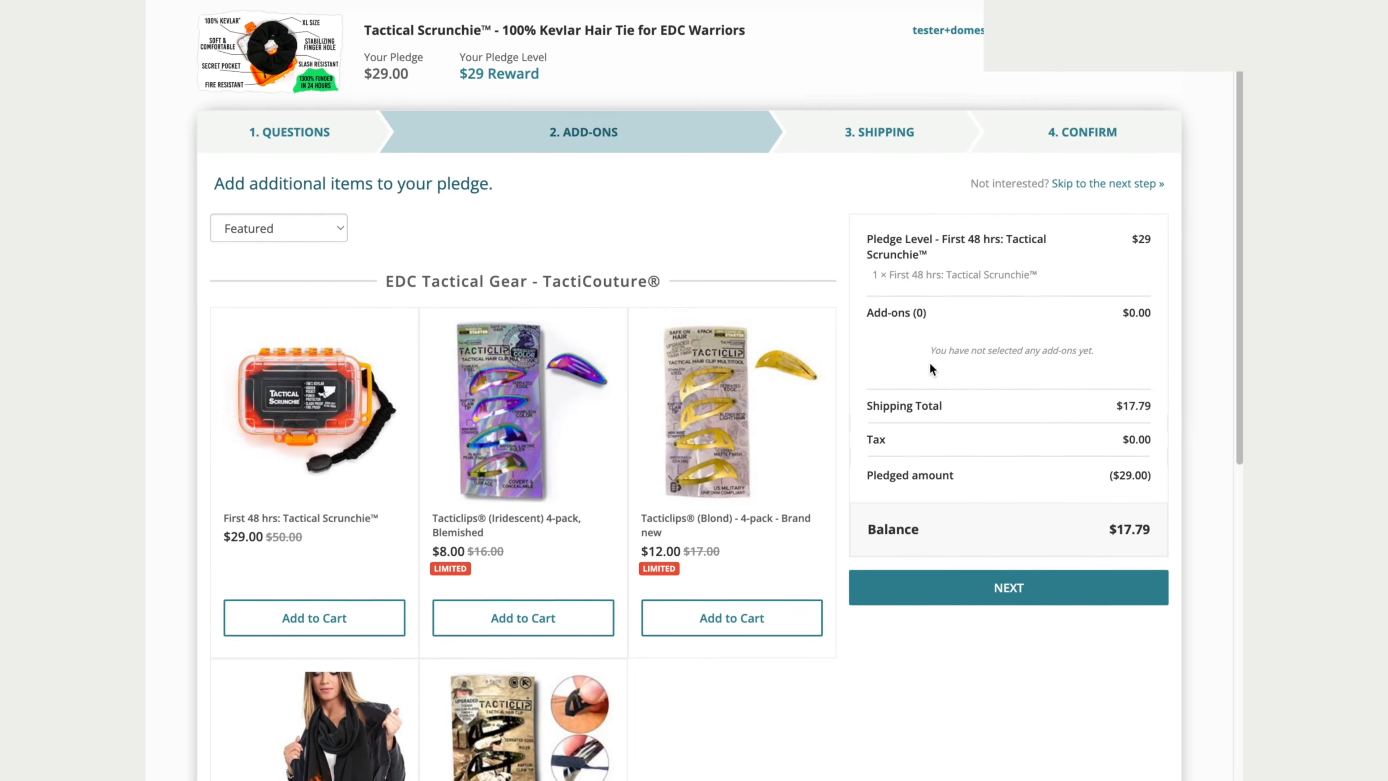
{"action": "left_click_drag", "start_coordinate": [881, 239], "coordinate": [1105, 246]}
{"action": "left_click_drag", "start_coordinate": [1138, 236], "coordinate": [1154, 242]}
{"action": "left_click", "coordinate": [831, 260]}
Add one Tacticlips (Iridescent) 4-pack, Blemished to the pledge and check the balance and shipping total
{"action": "left_click", "coordinate": [461, 437]}
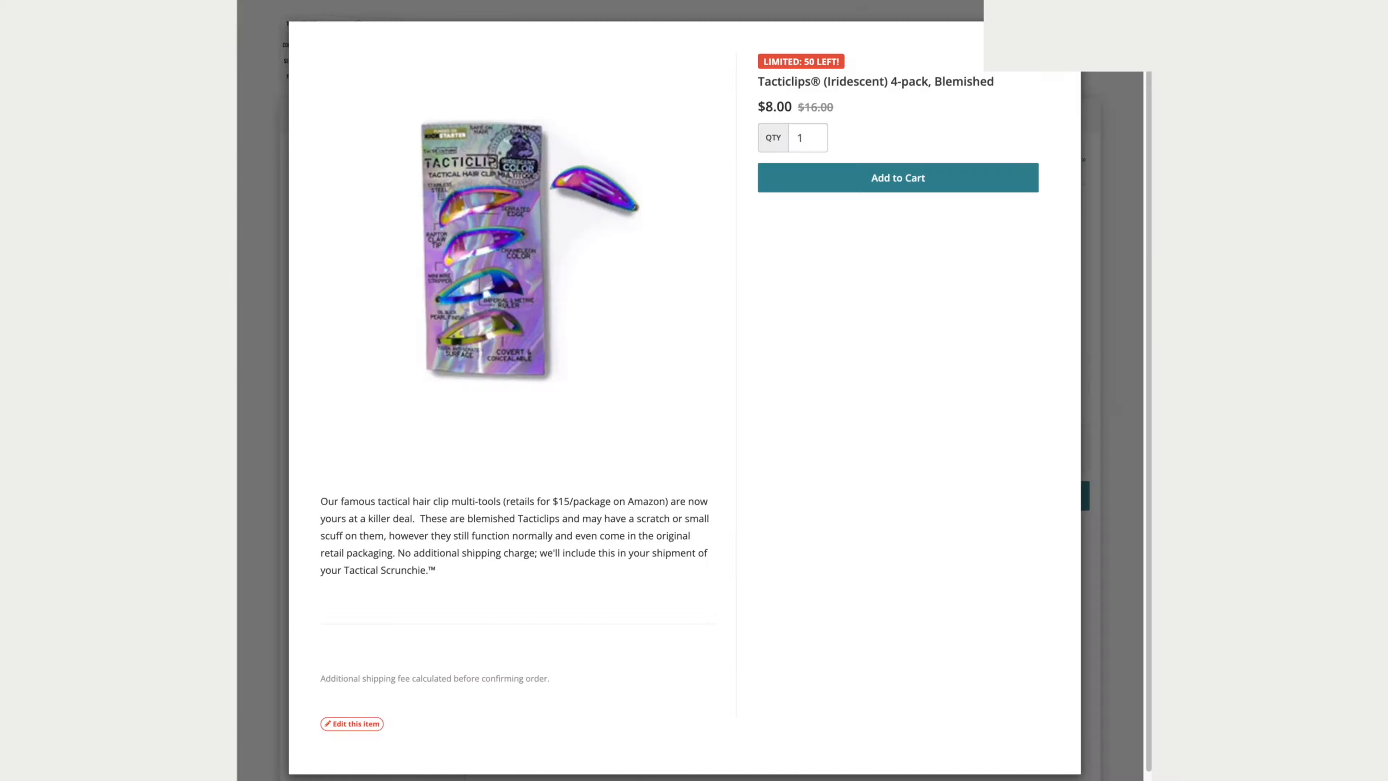
{"action": "key", "text": "Escape"}
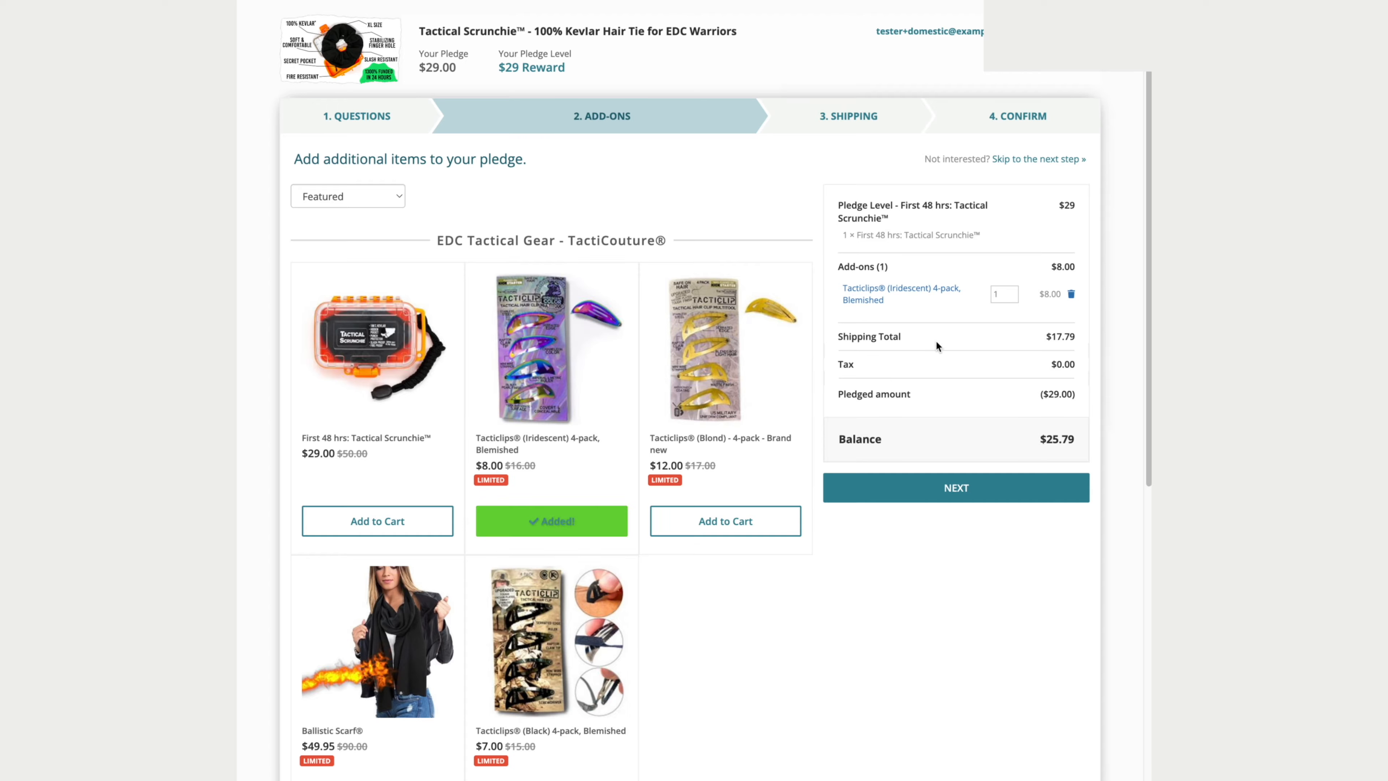
{"action": "left_click_drag", "start_coordinate": [1075, 443], "coordinate": [1041, 441]}
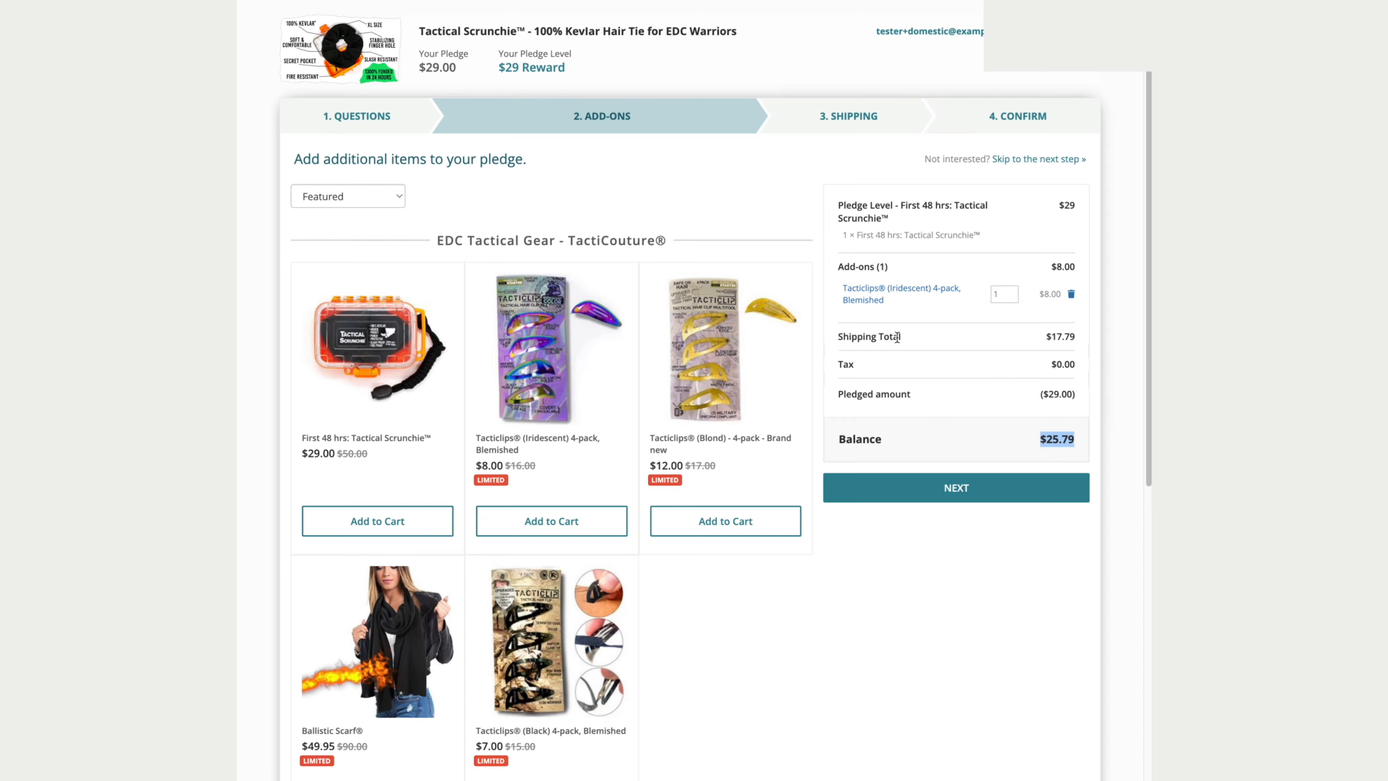
{"action": "left_click_drag", "start_coordinate": [849, 336], "coordinate": [901, 337]}
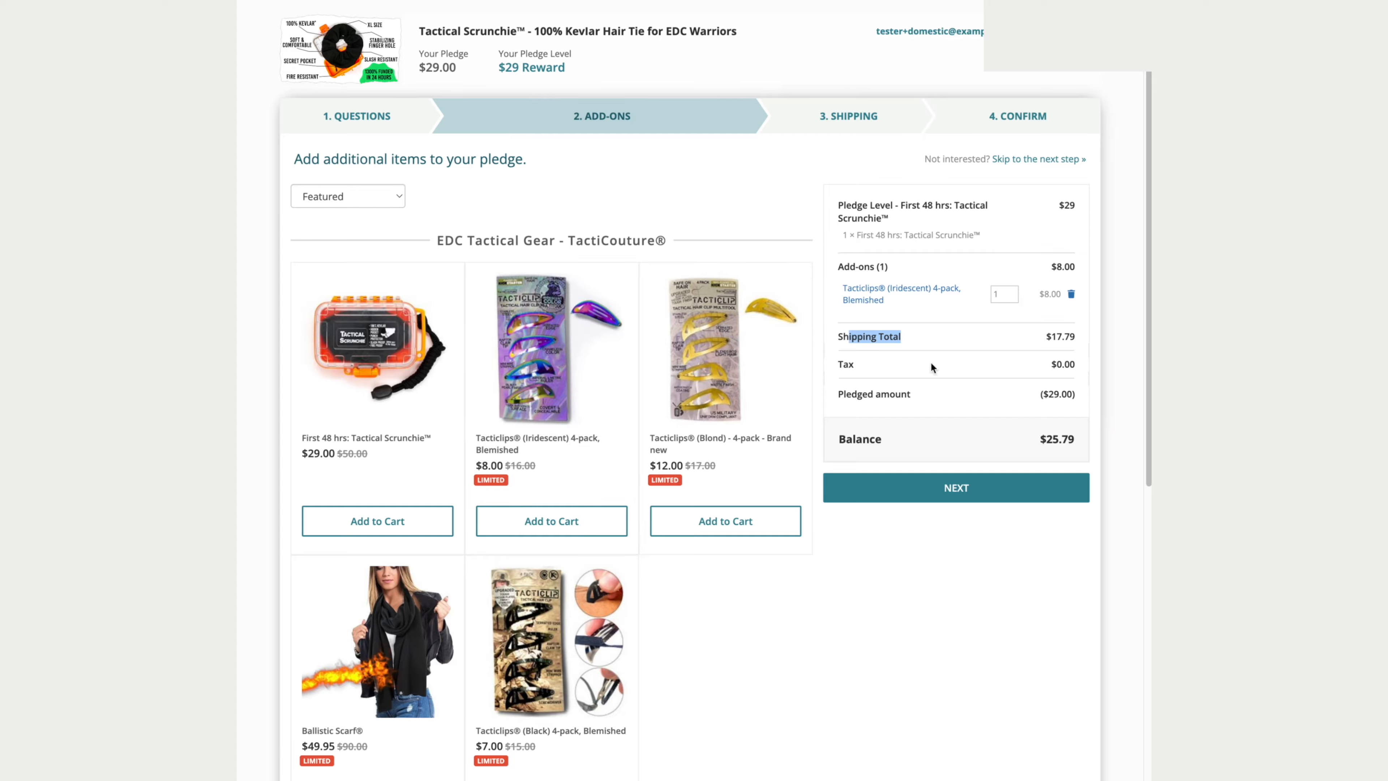
{"action": "left_click", "coordinate": [1045, 340]}
{"action": "left_click_drag", "start_coordinate": [1075, 337], "coordinate": [1046, 338]}
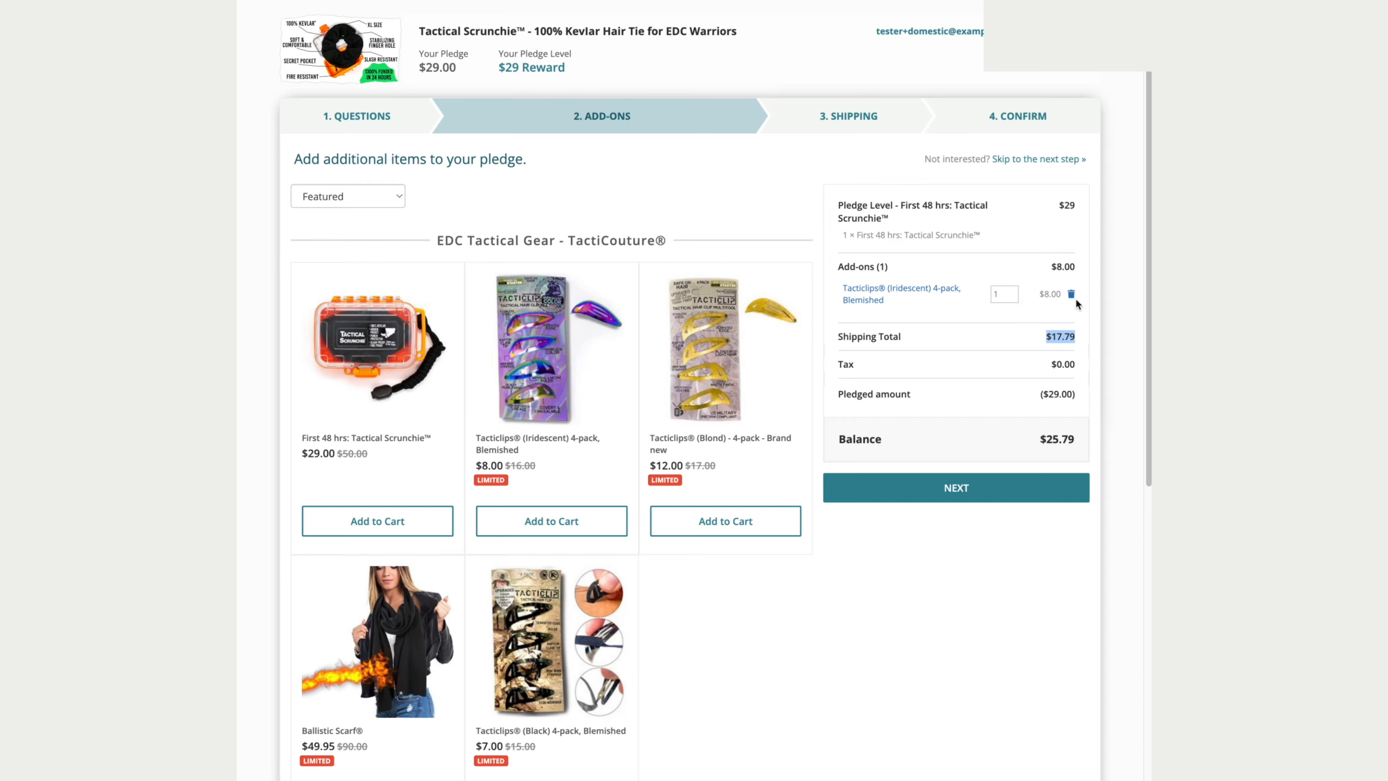
Remove the Tacticlips (Iridescent) add-on from the order and check the shipping total
{"action": "left_click", "coordinate": [1072, 294]}
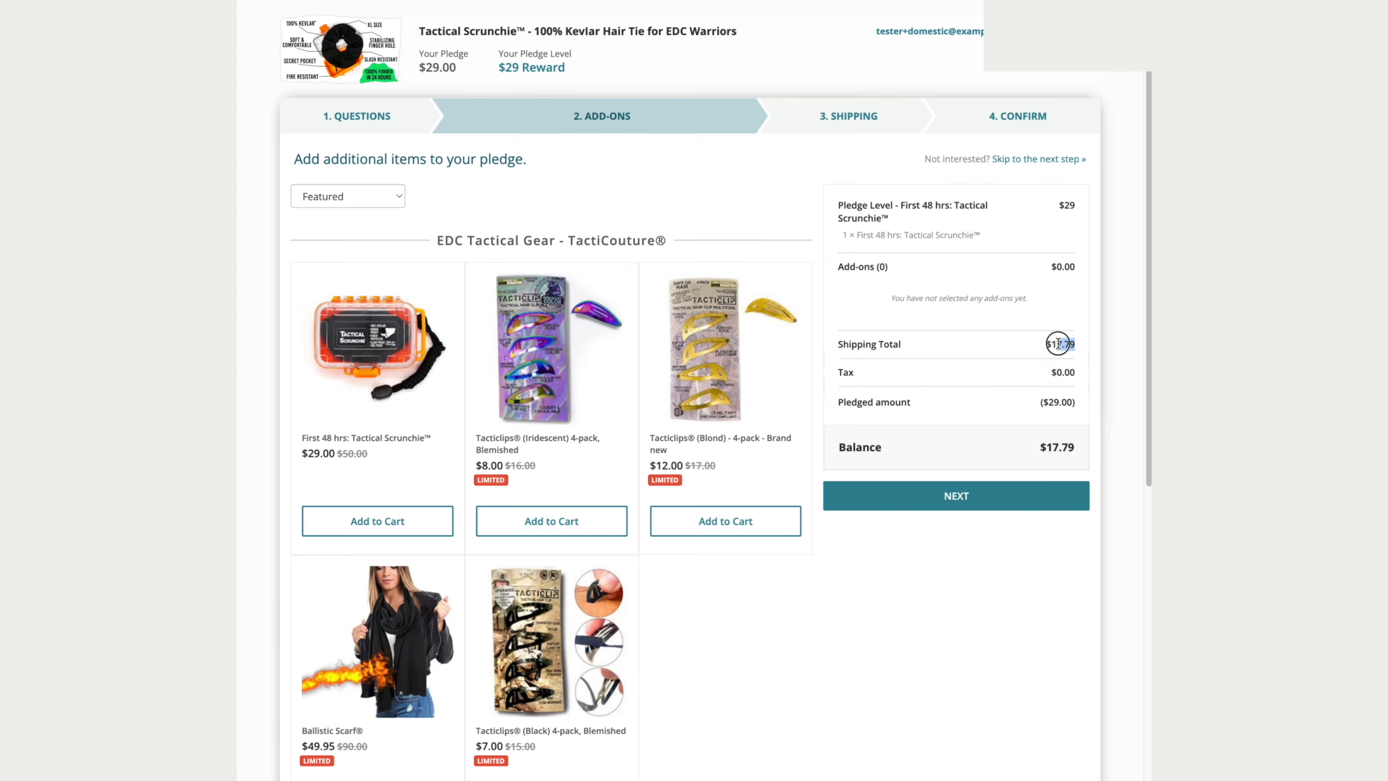
{"action": "left_click_drag", "start_coordinate": [1058, 343], "coordinate": [1045, 344]}
{"action": "left_click", "coordinate": [869, 342]}
{"action": "left_click_drag", "start_coordinate": [841, 339], "coordinate": [1078, 347]}
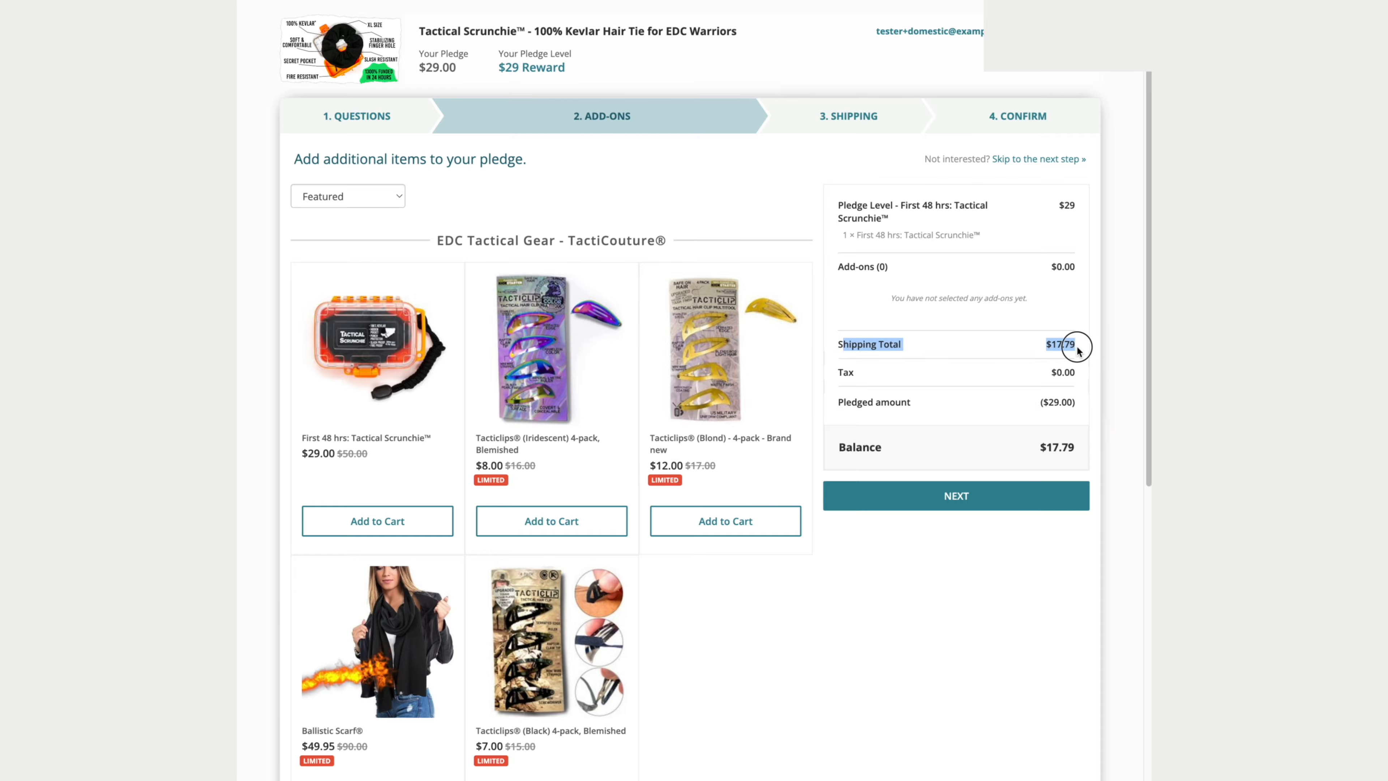
{"action": "left_click", "coordinate": [962, 358]}
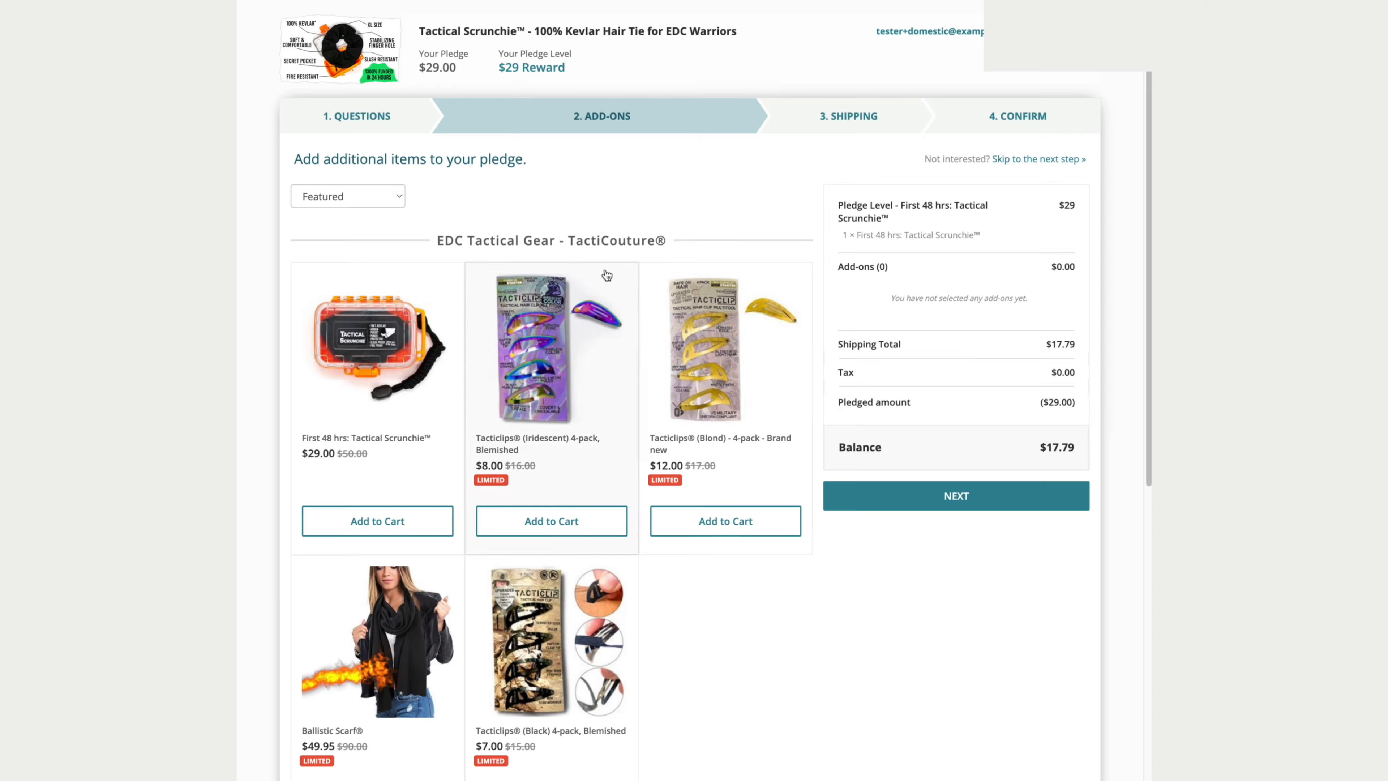
Look through the remaining add-ons and continue to the shipping address without selecting any
{"action": "scroll", "coordinate": [814, 479], "scroll_direction": "down", "scroll_amount": 3}
{"action": "scroll", "coordinate": [815, 481], "scroll_direction": "down", "scroll_amount": 3}
{"action": "scroll", "coordinate": [815, 481], "scroll_direction": "up", "scroll_amount": 6}
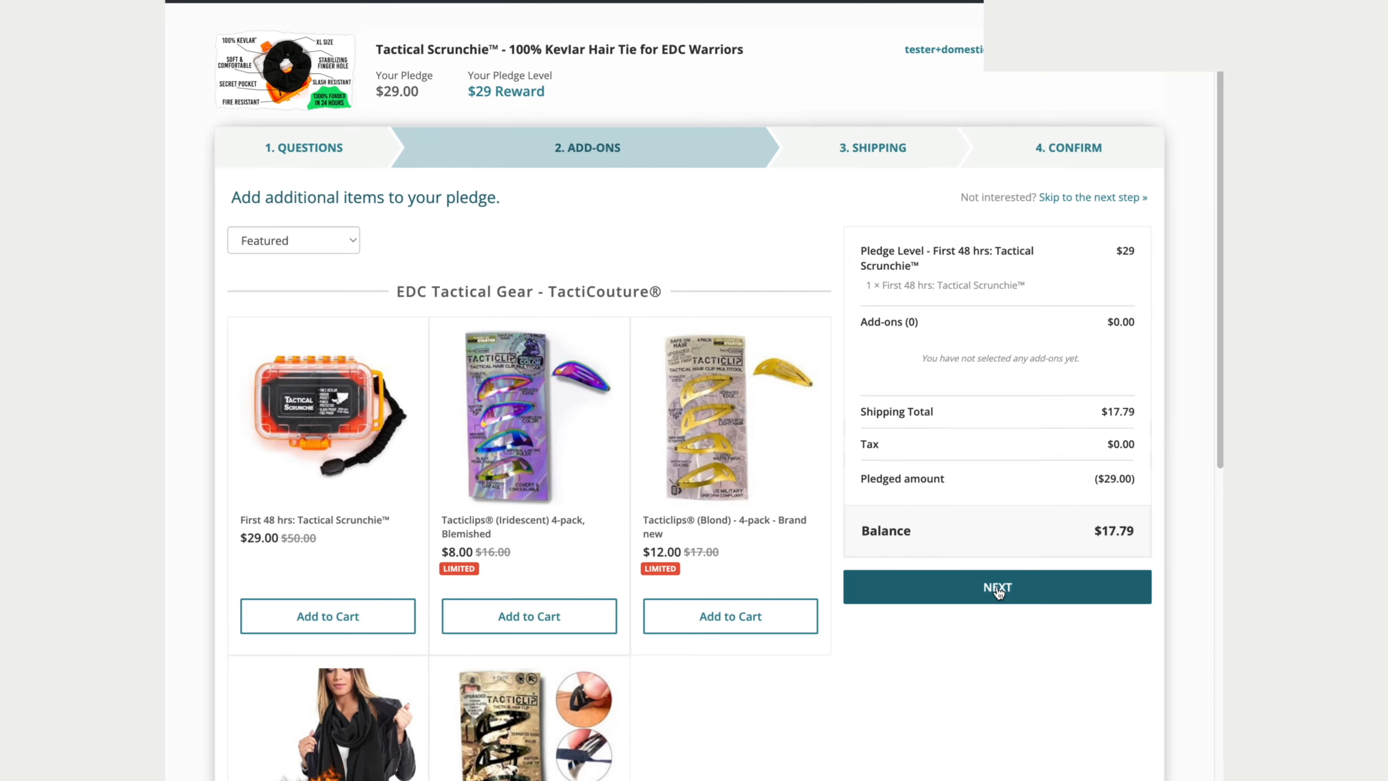
{"action": "left_click", "coordinate": [954, 465]}
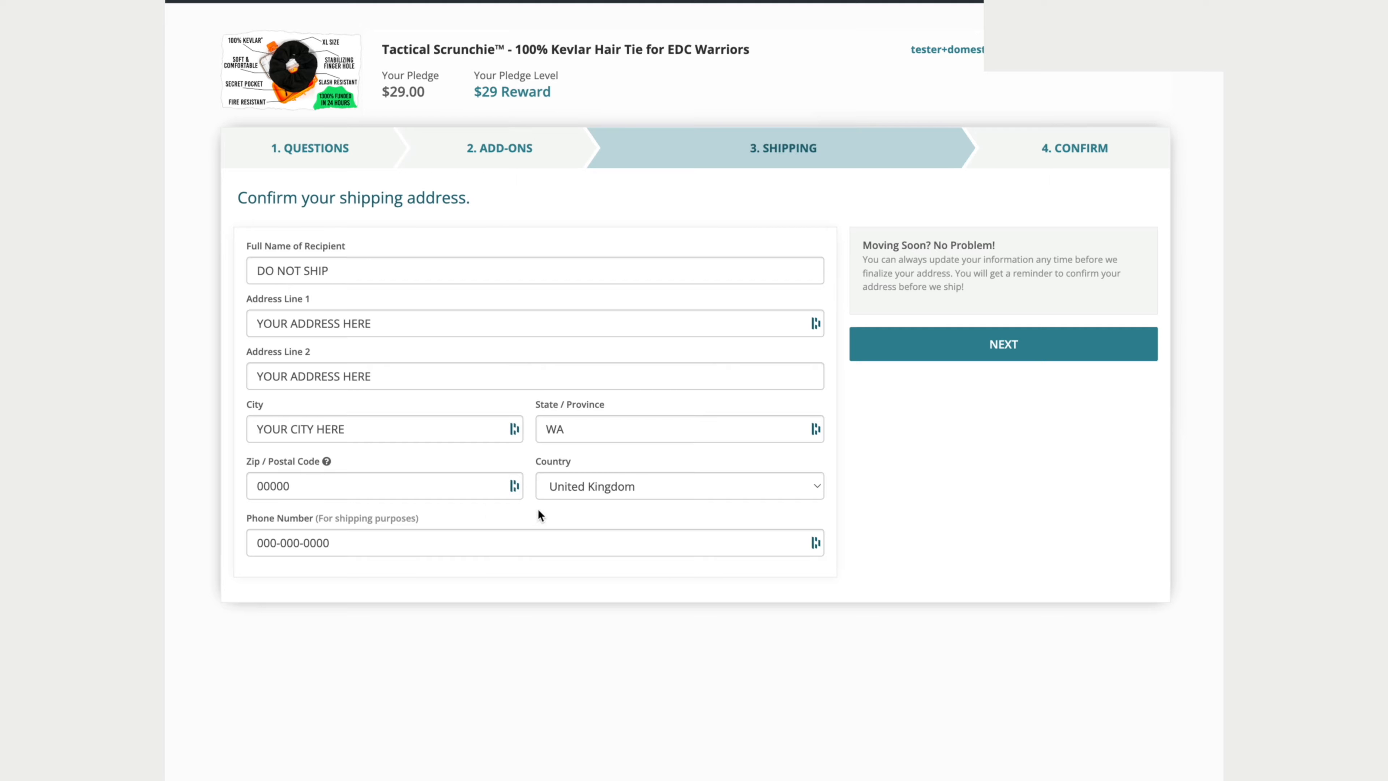
Submit the prefilled placeholder shipping address as it is and proceed to the order confirmation
{"action": "left_click", "coordinate": [1011, 358]}
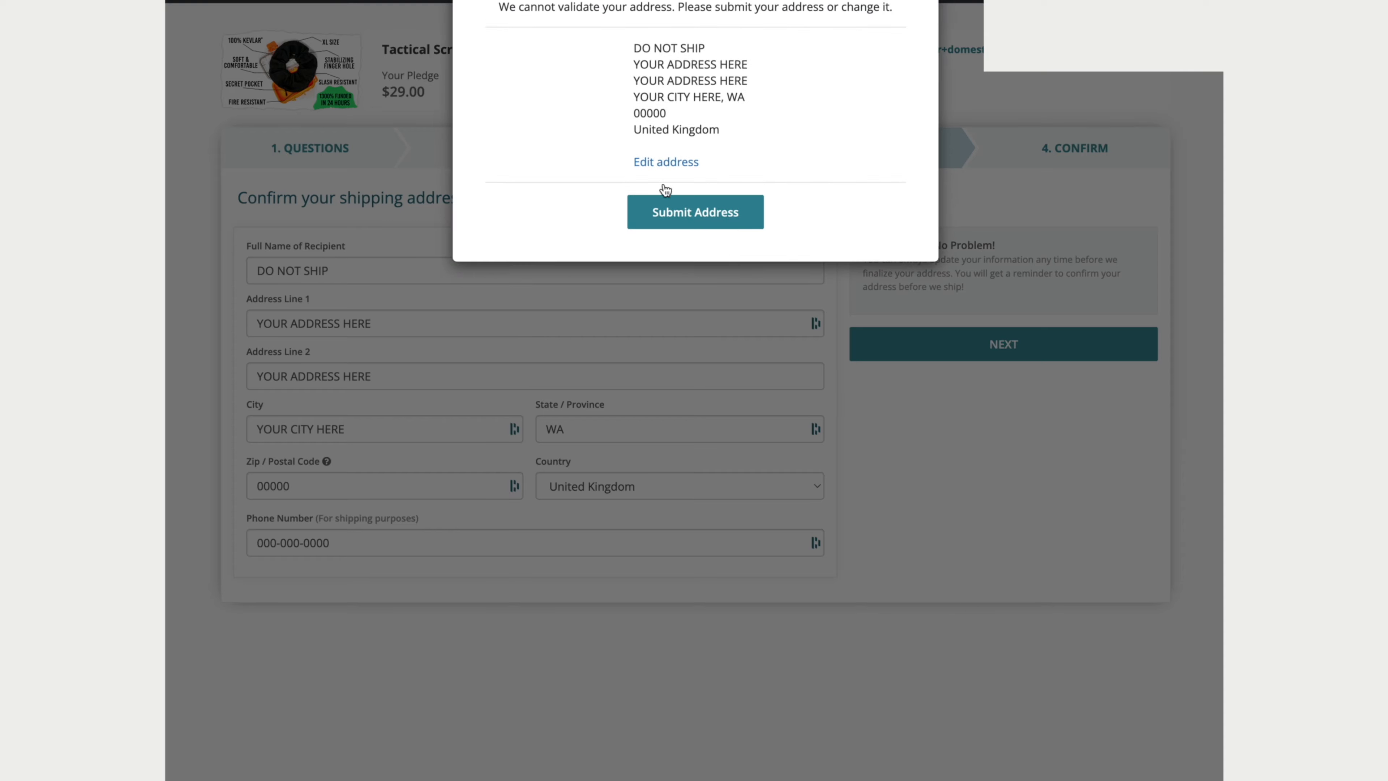
{"action": "left_click_drag", "start_coordinate": [651, 49], "coordinate": [743, 139]}
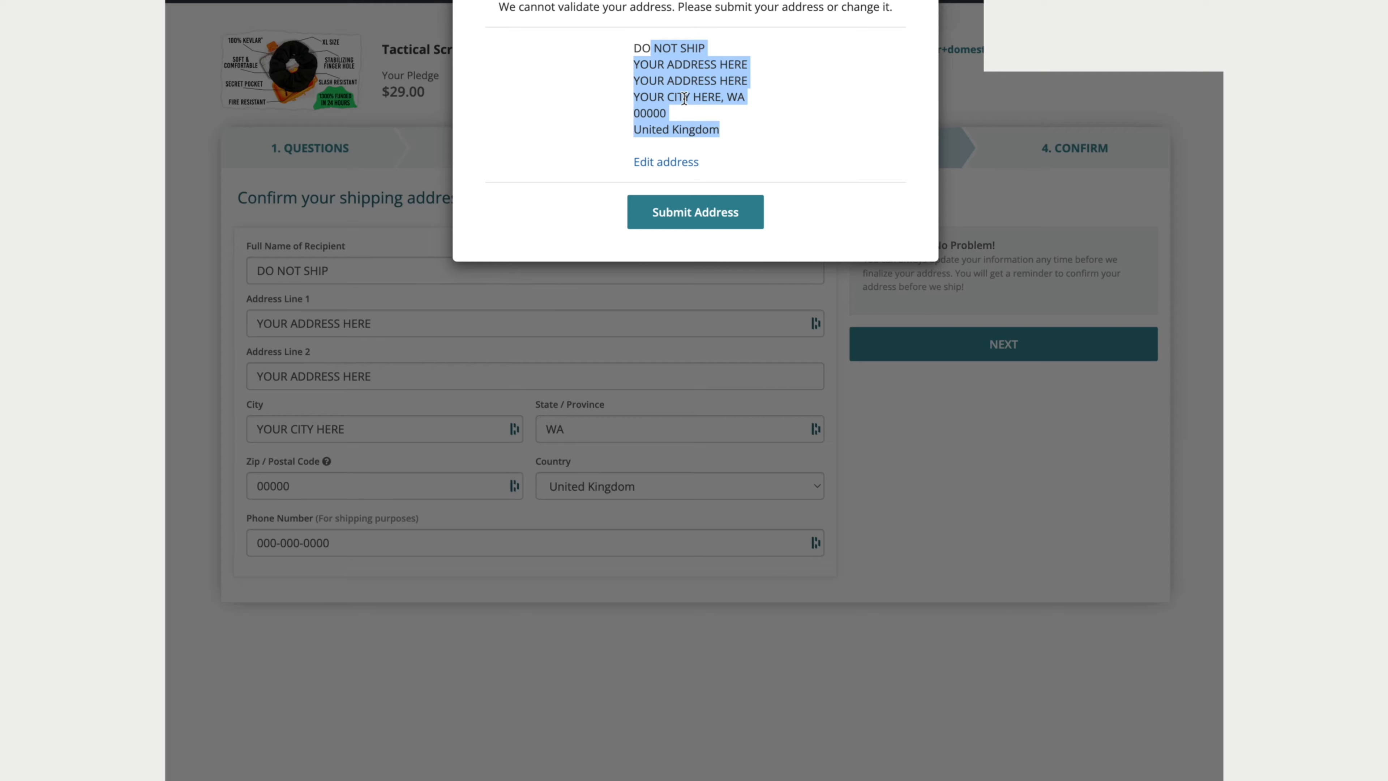
{"action": "left_click", "coordinate": [678, 82]}
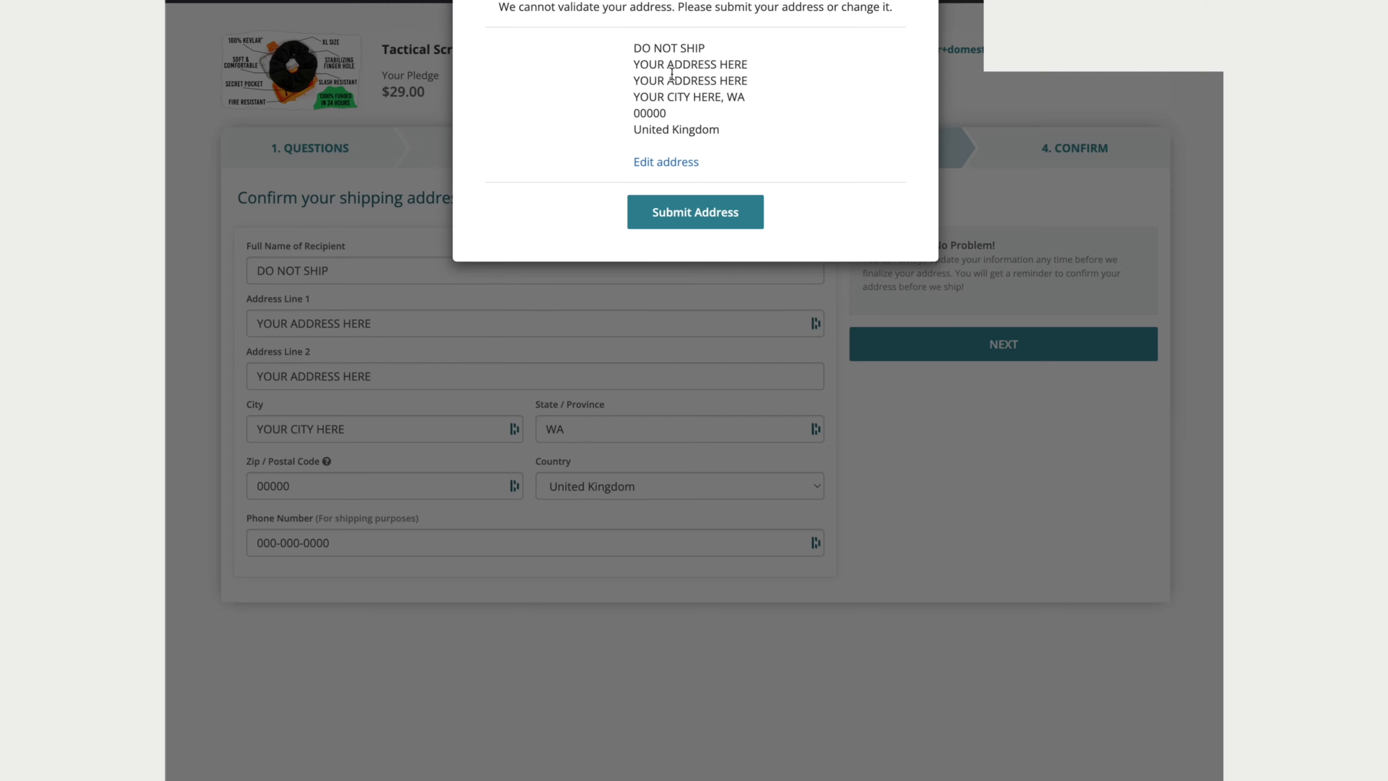
{"action": "left_click", "coordinate": [664, 213]}
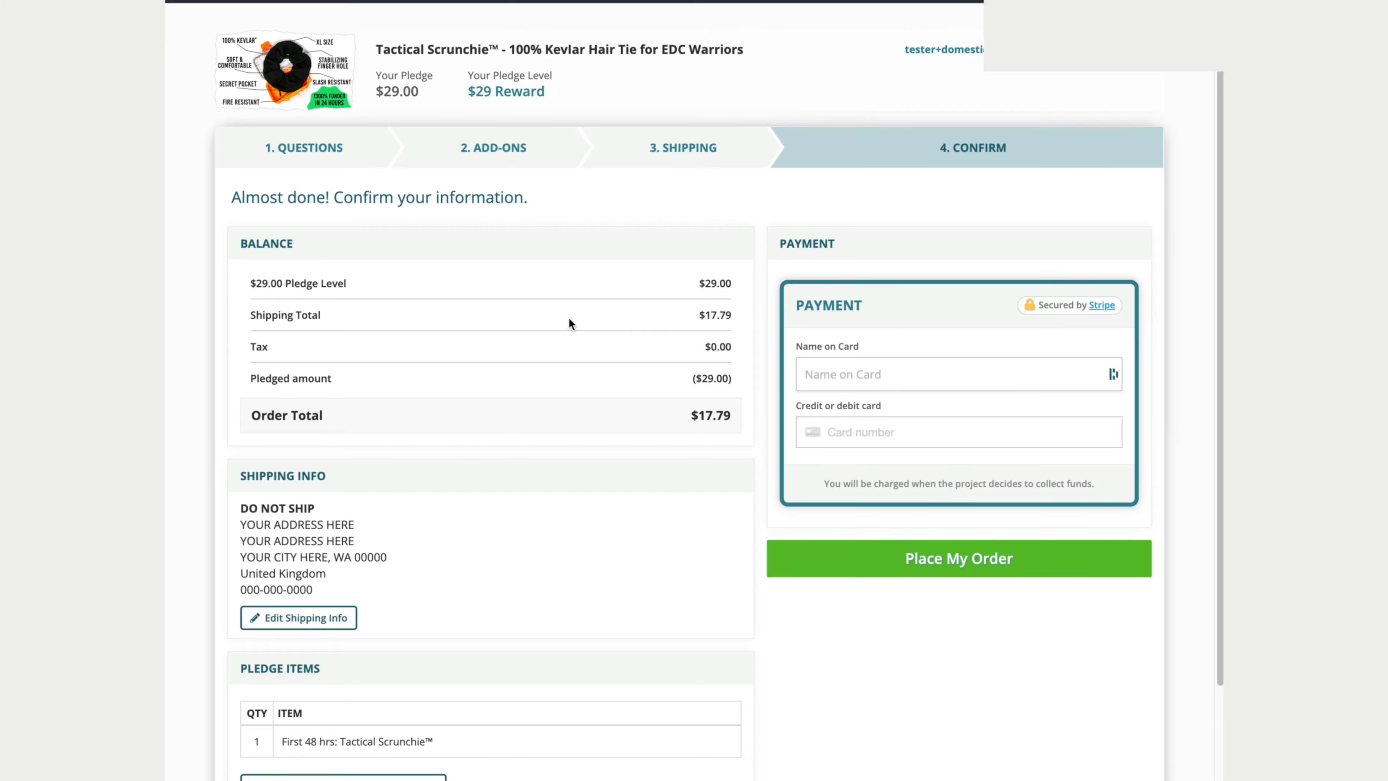
Enter a dummy cardholder name in the payment section and review the shipping info, pledge items and add-ons
{"action": "scroll", "coordinate": [572, 322], "scroll_direction": "down", "scroll_amount": 1}
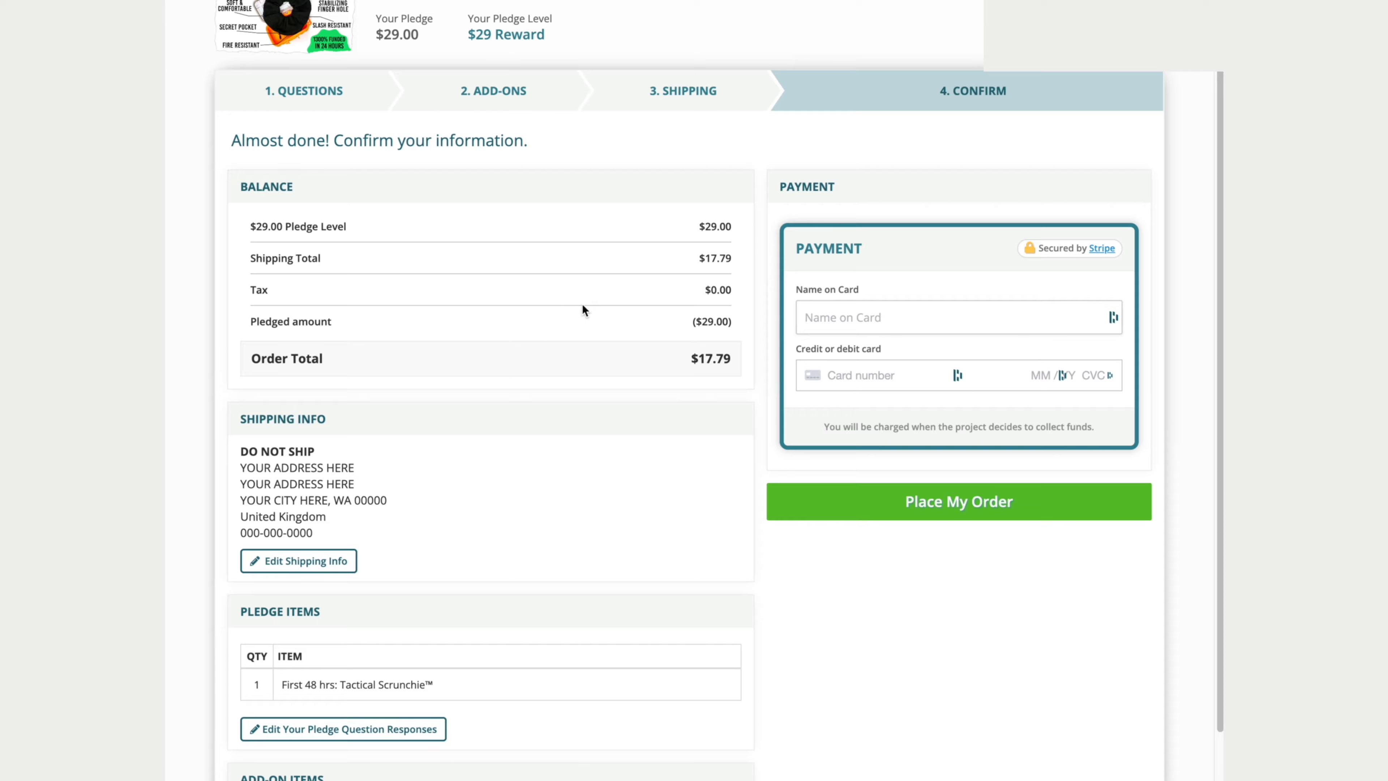
{"action": "left_click", "coordinate": [815, 311]}
{"action": "type", "text": "sesdfsdfsd"}
{"action": "left_click", "coordinate": [541, 267]}
{"action": "scroll", "coordinate": [418, 438], "scroll_direction": "down", "scroll_amount": 3}
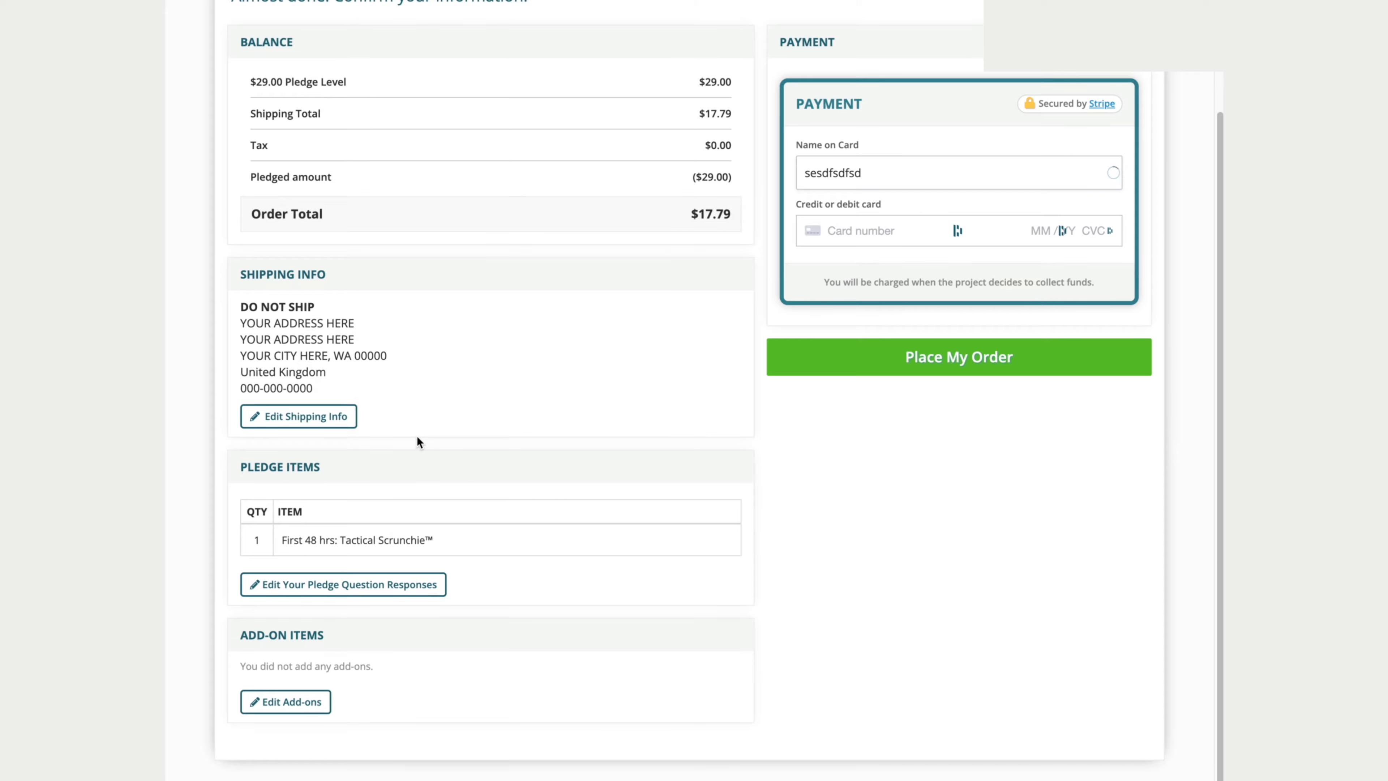
{"action": "scroll", "coordinate": [416, 436], "scroll_direction": "up", "scroll_amount": 4}
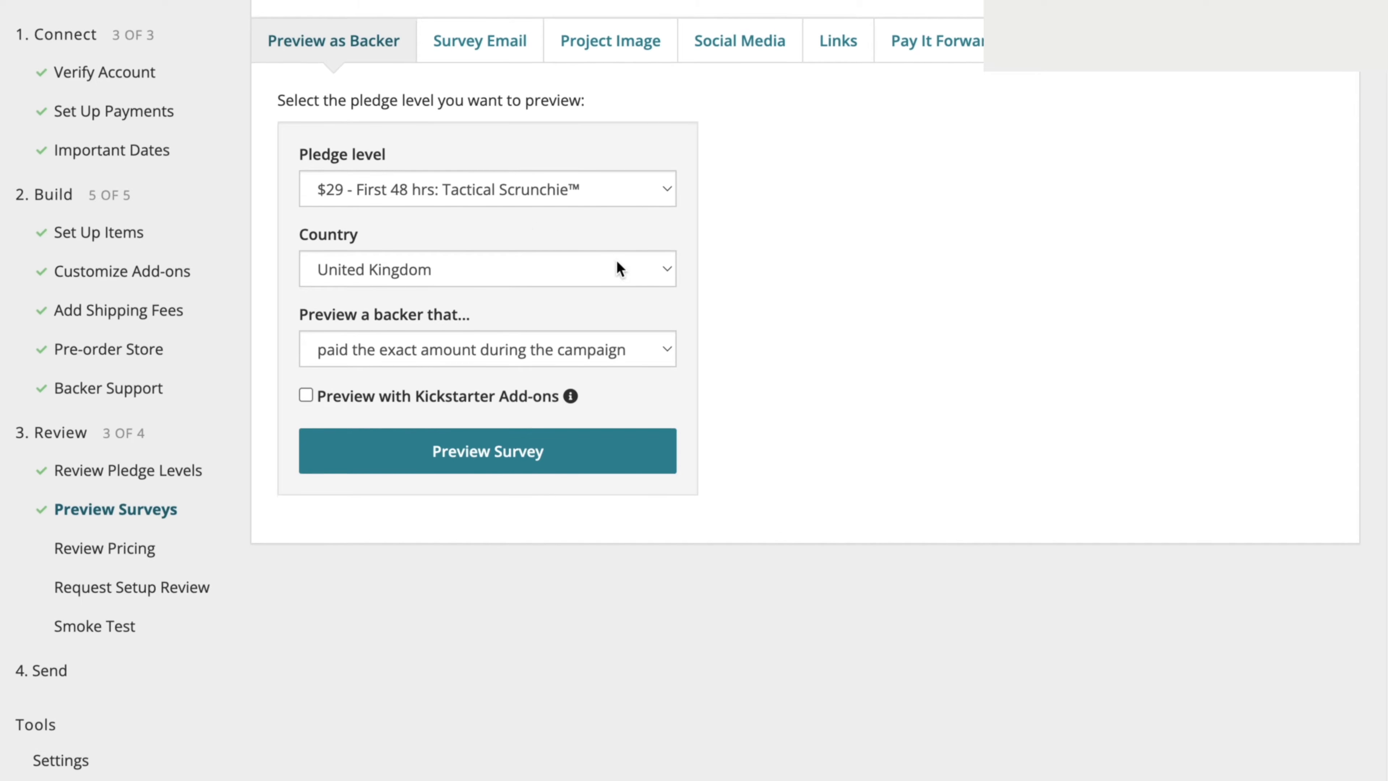
Preview the survey for the $33 - FINAL COUNTDOWN - Tactical Scrunchie pledge level with United States as the country
{"action": "left_click", "coordinate": [525, 269]}
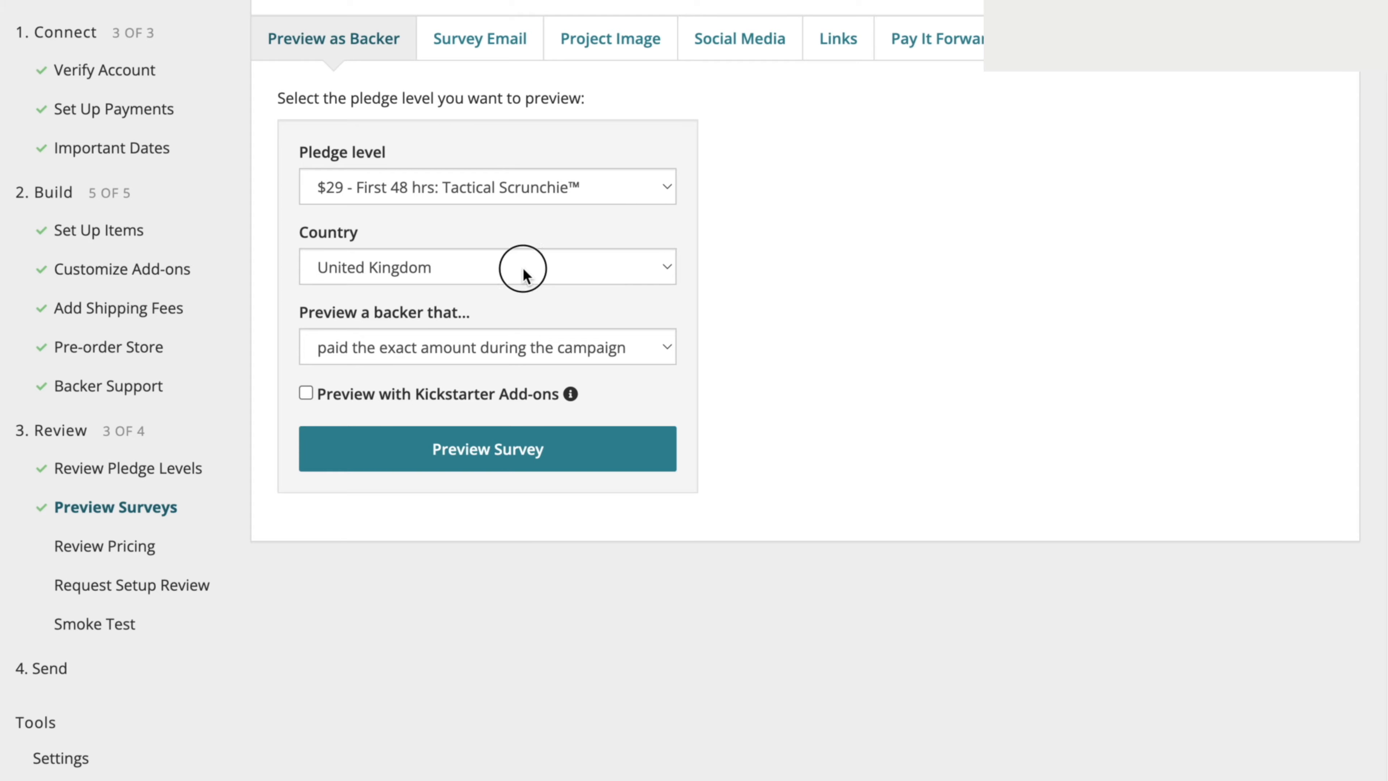
{"action": "left_click", "coordinate": [996, 259]}
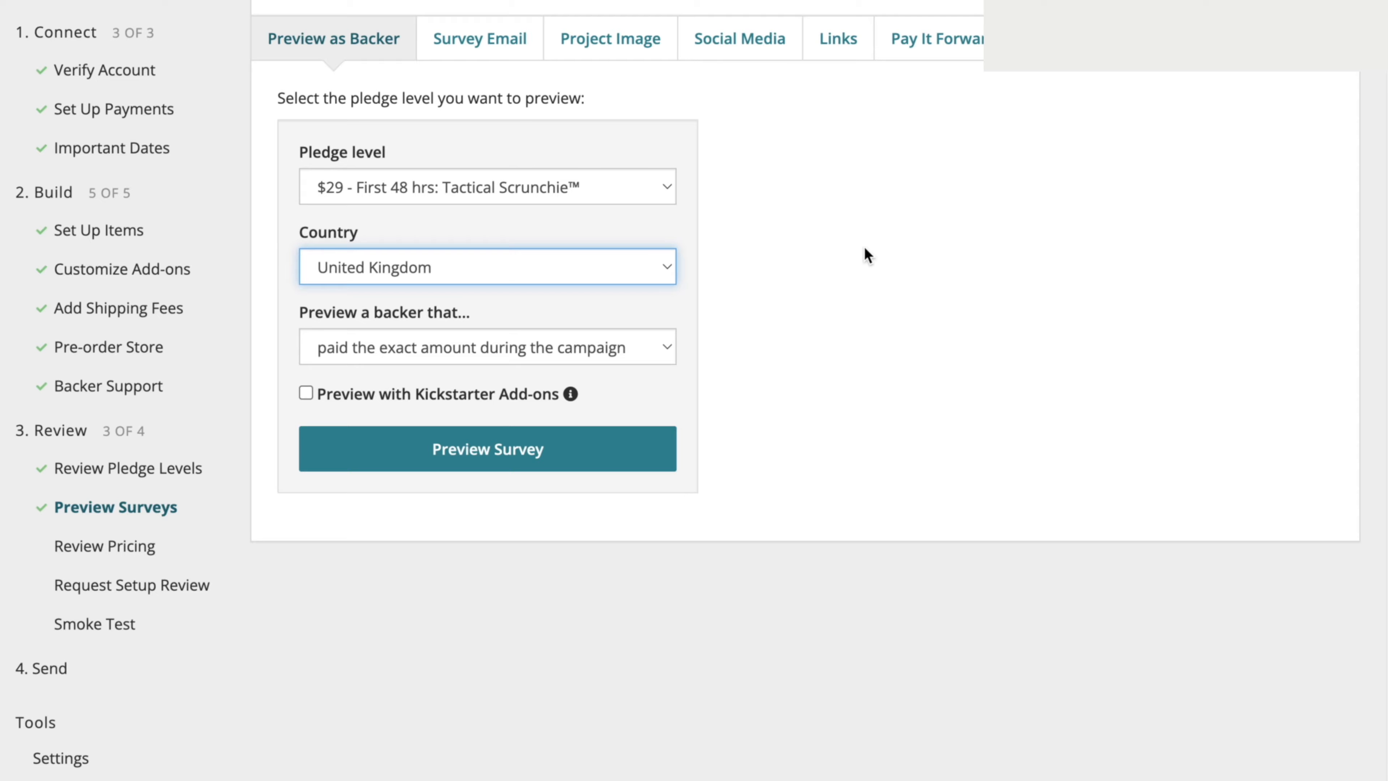
{"action": "left_click", "coordinate": [596, 191]}
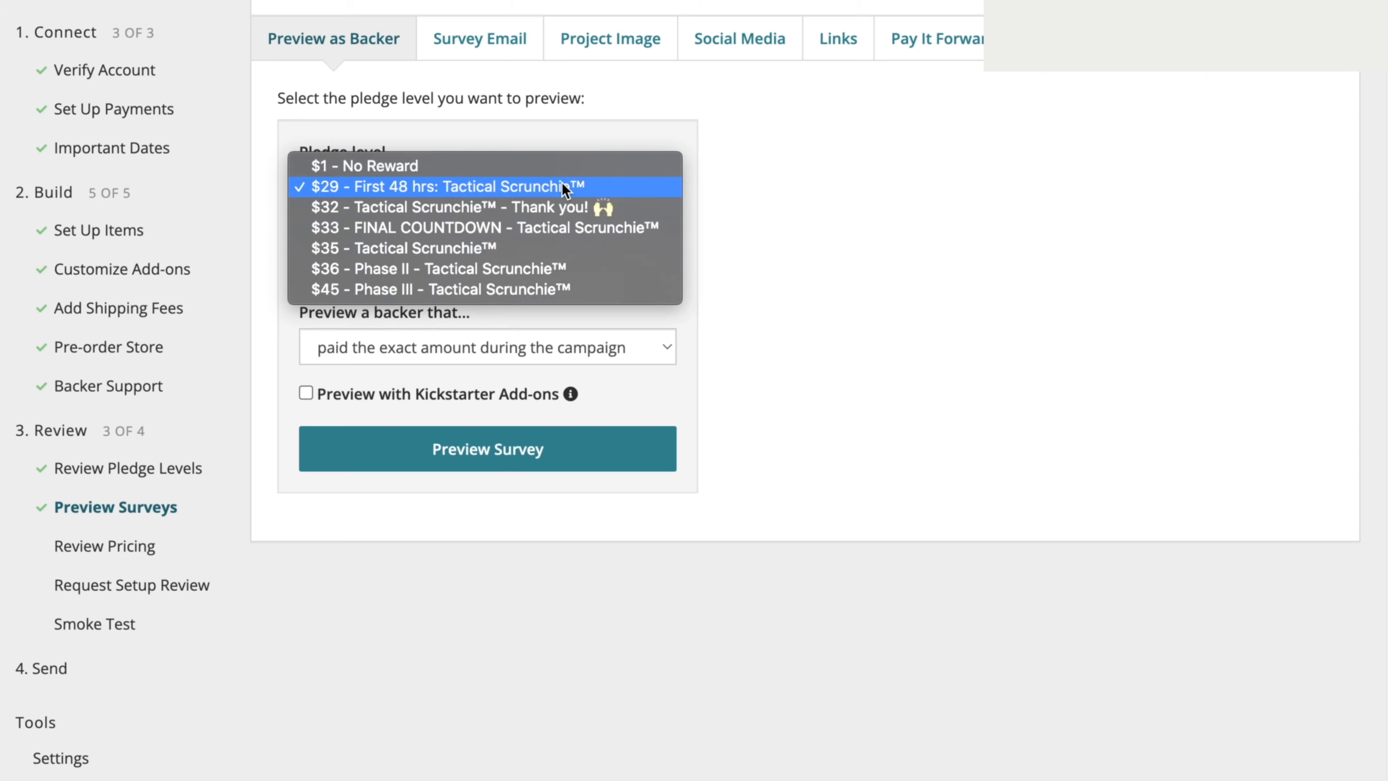
{"action": "left_click", "coordinate": [417, 229]}
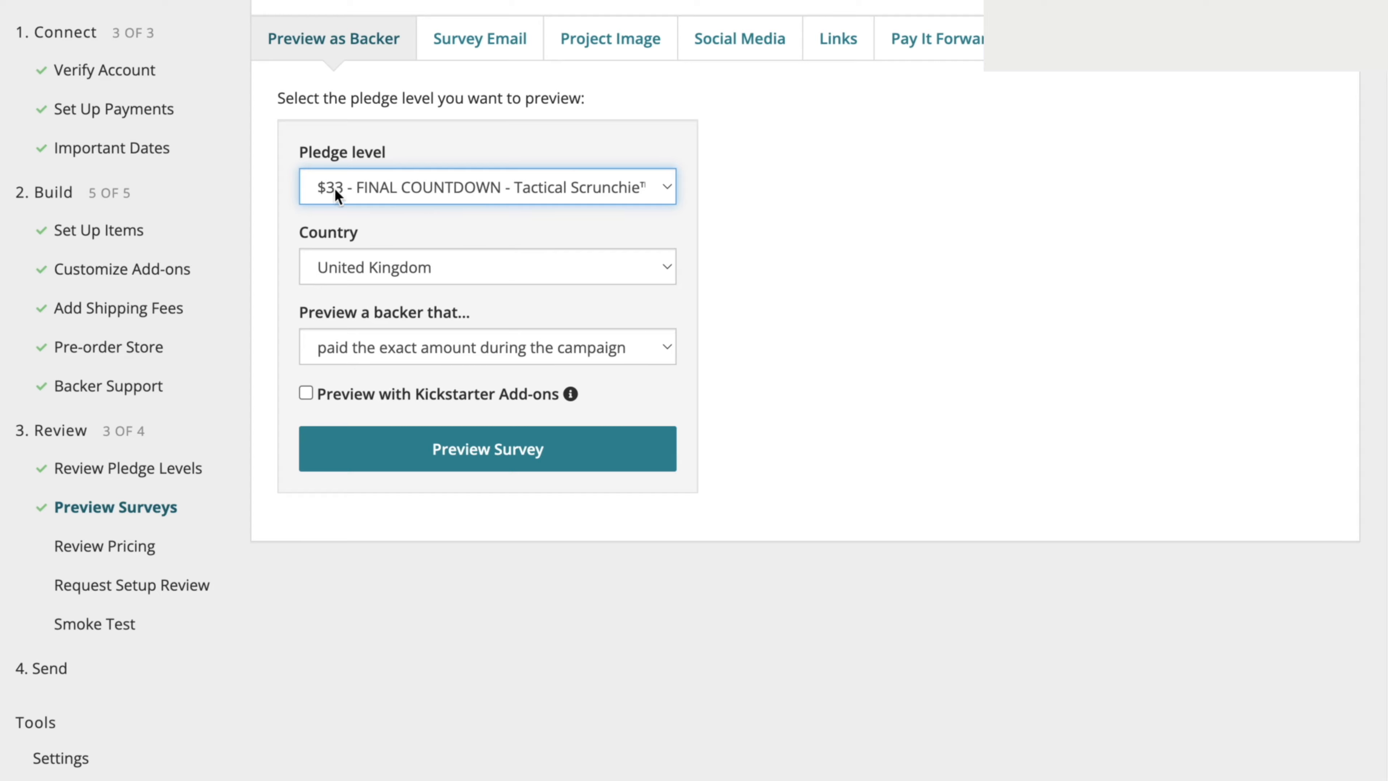
{"action": "left_click", "coordinate": [429, 272]}
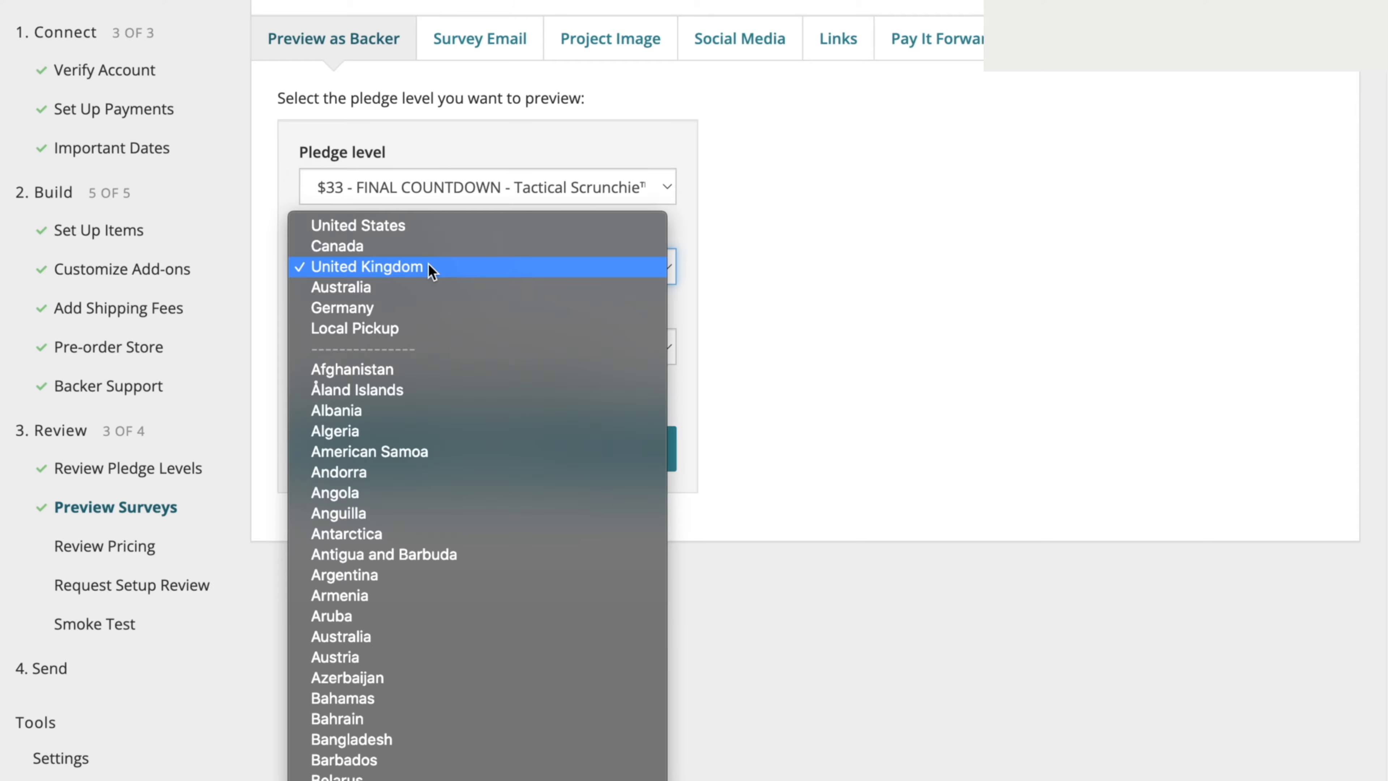
{"action": "left_click", "coordinate": [369, 244]}
{"action": "left_click", "coordinate": [364, 241]}
{"action": "left_click", "coordinate": [359, 240]}
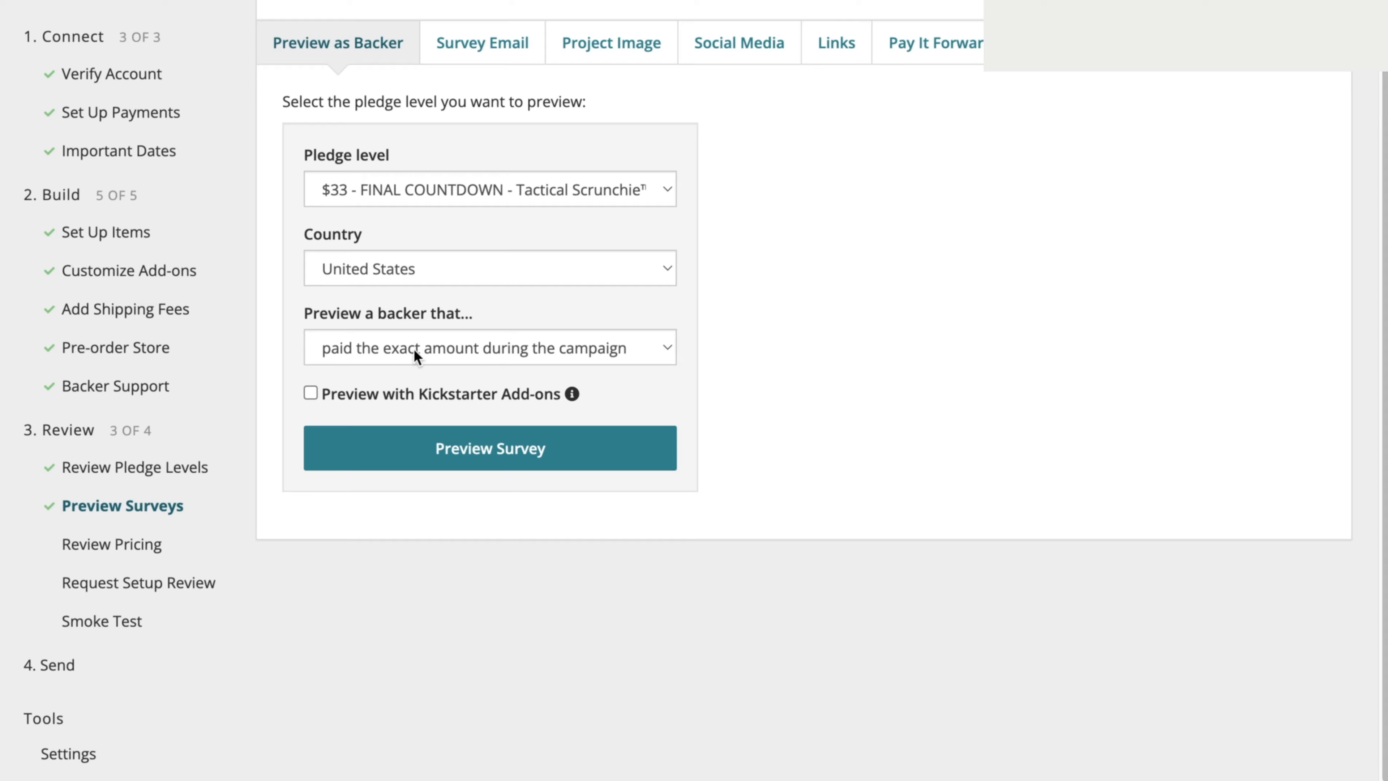
{"action": "left_click", "coordinate": [445, 448]}
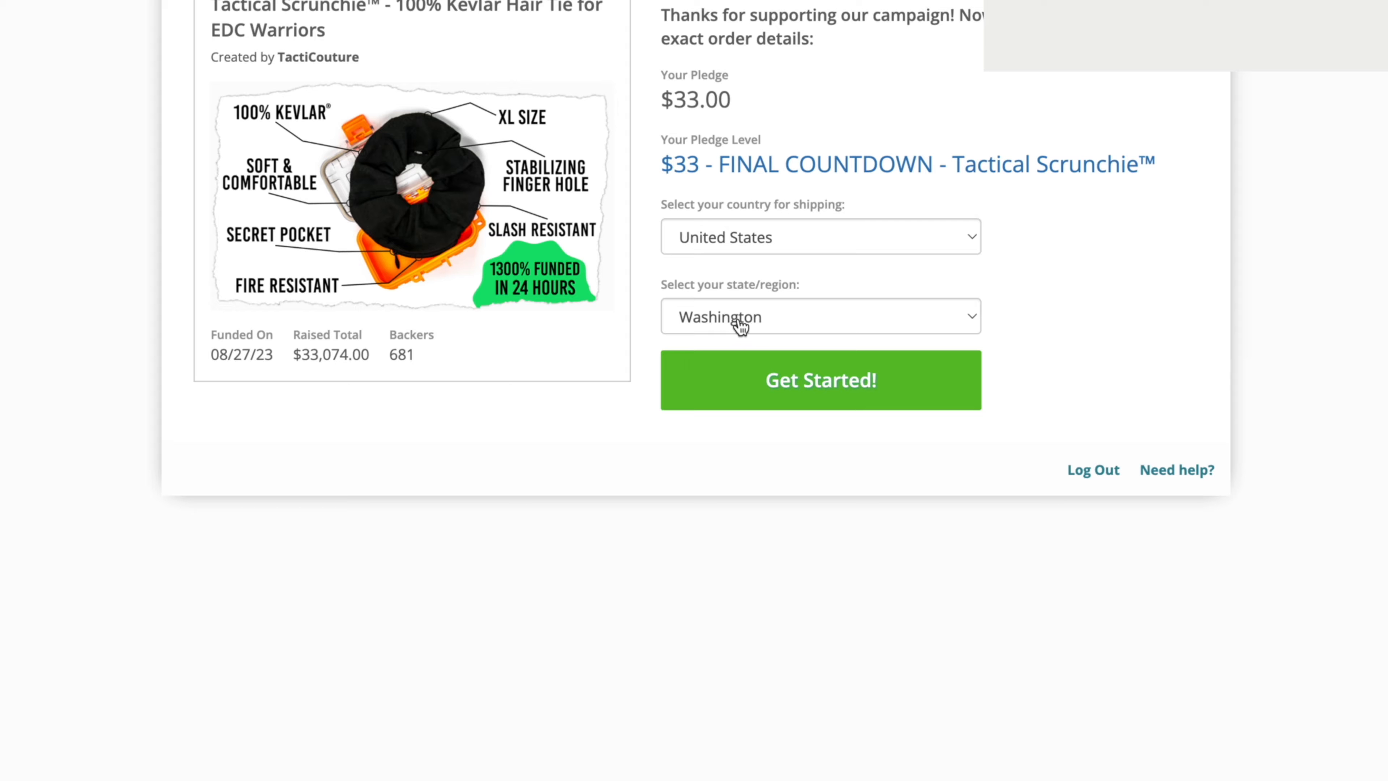
Start the survey with Washington as the state, answer the shipping contact question with "test", and continue to the add-ons
{"action": "left_click", "coordinate": [791, 389]}
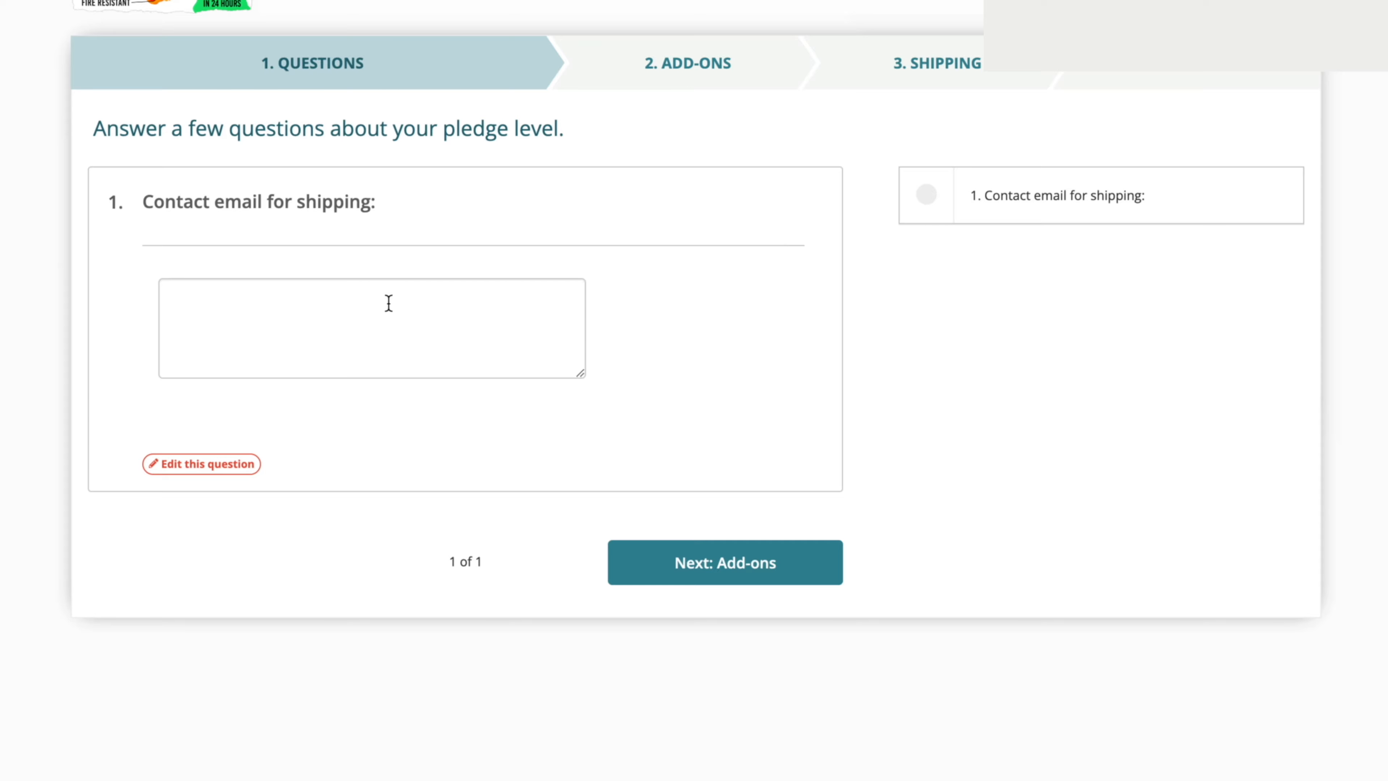
{"action": "left_click", "coordinate": [389, 303]}
{"action": "type", "text": "test"}
{"action": "left_click", "coordinate": [662, 557]}
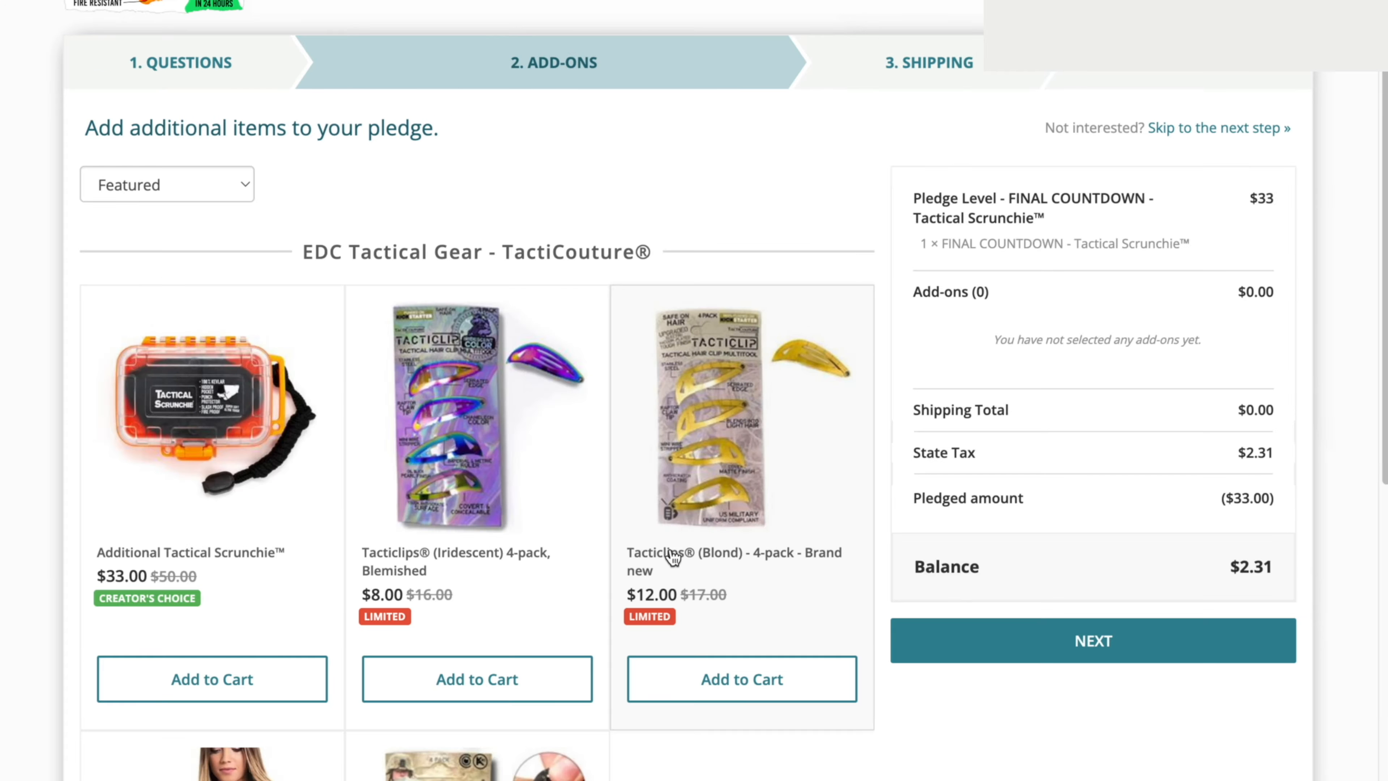
Examine the state tax line in the order summary and look over the available add-ons
{"action": "left_click_drag", "start_coordinate": [910, 457], "coordinate": [1282, 462]}
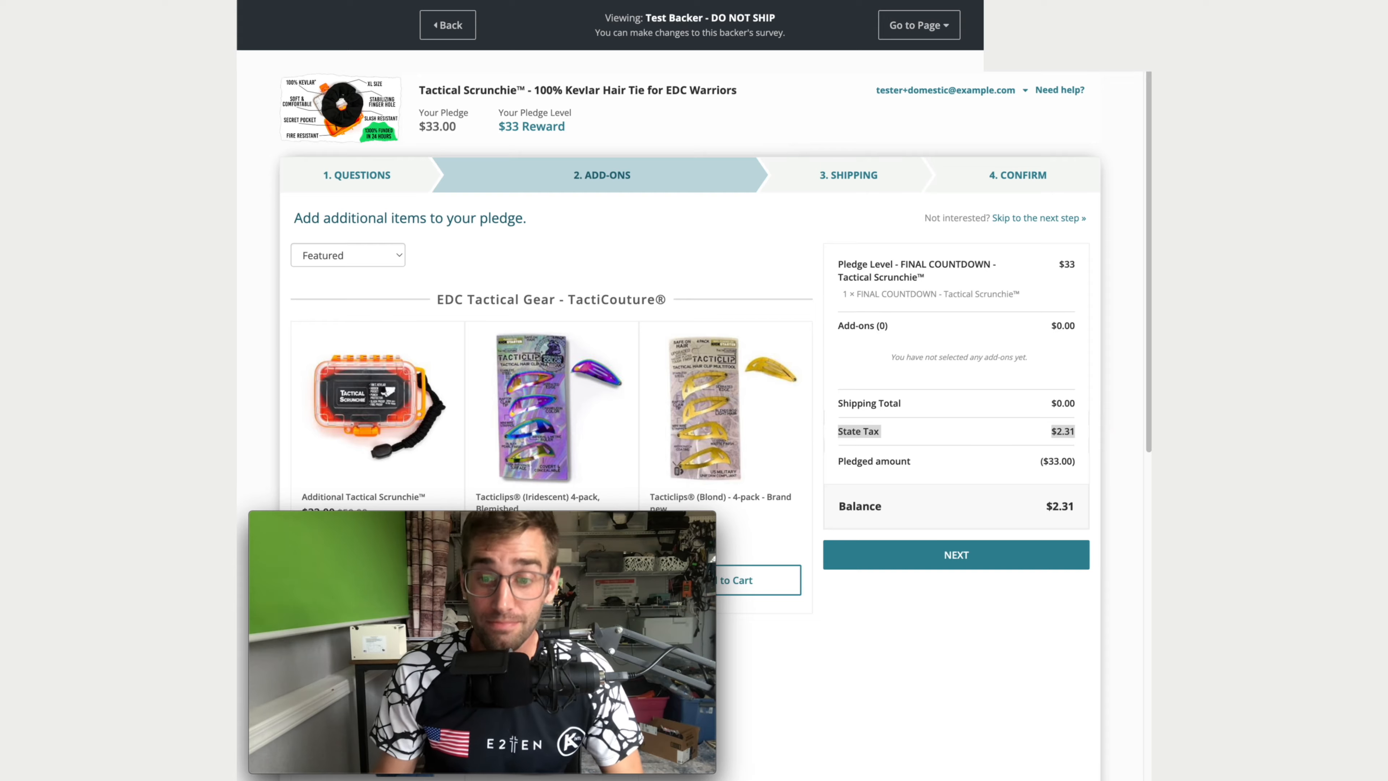
{"action": "scroll", "coordinate": [790, 478], "scroll_direction": "down", "scroll_amount": 3}
{"action": "scroll", "coordinate": [401, 348], "scroll_direction": "up", "scroll_amount": 3}
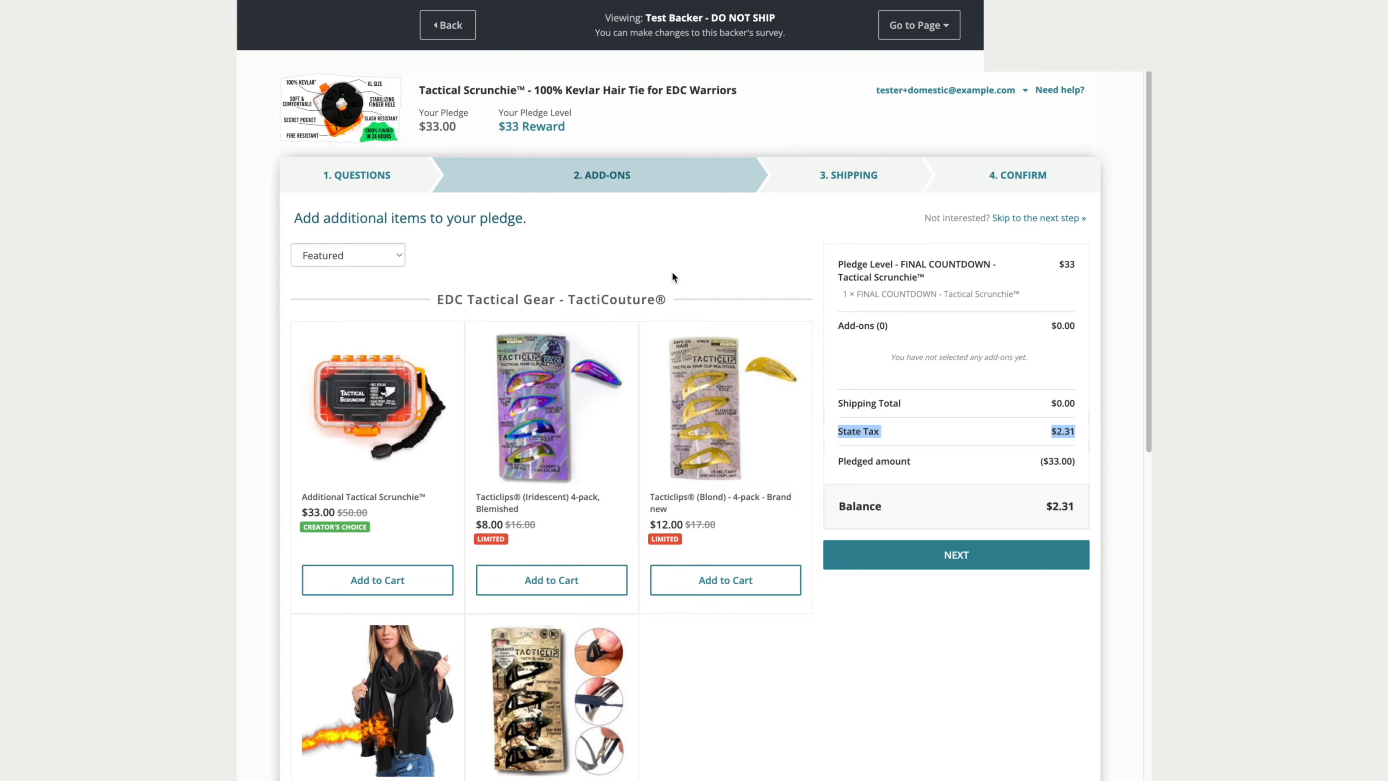
Add the Additional Tactical Scrunchie, Tacticlips (Iridescent) 4-pack and Tacticlips (Blond) 4-pack to the order
{"action": "left_click", "coordinate": [361, 577]}
{"action": "left_click", "coordinate": [551, 579]}
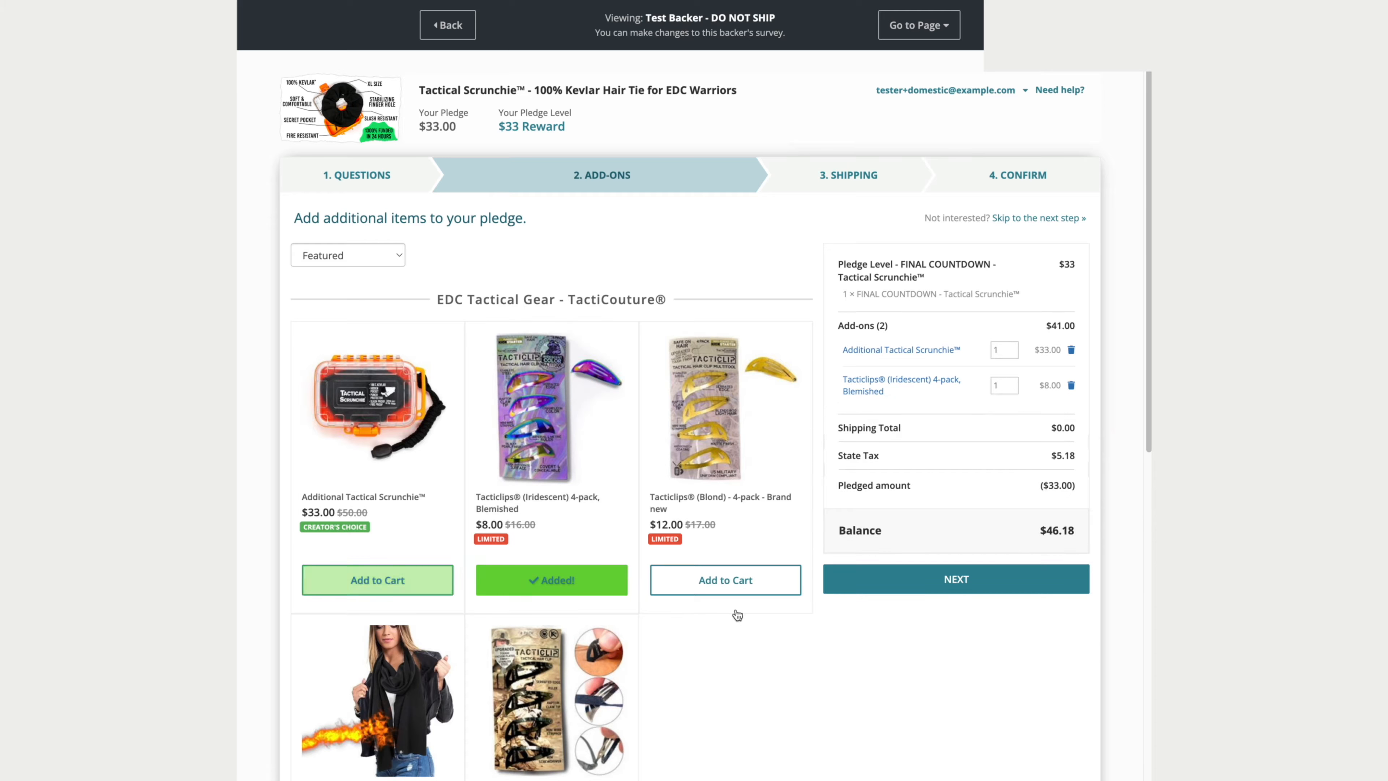
{"action": "left_click", "coordinate": [732, 584]}
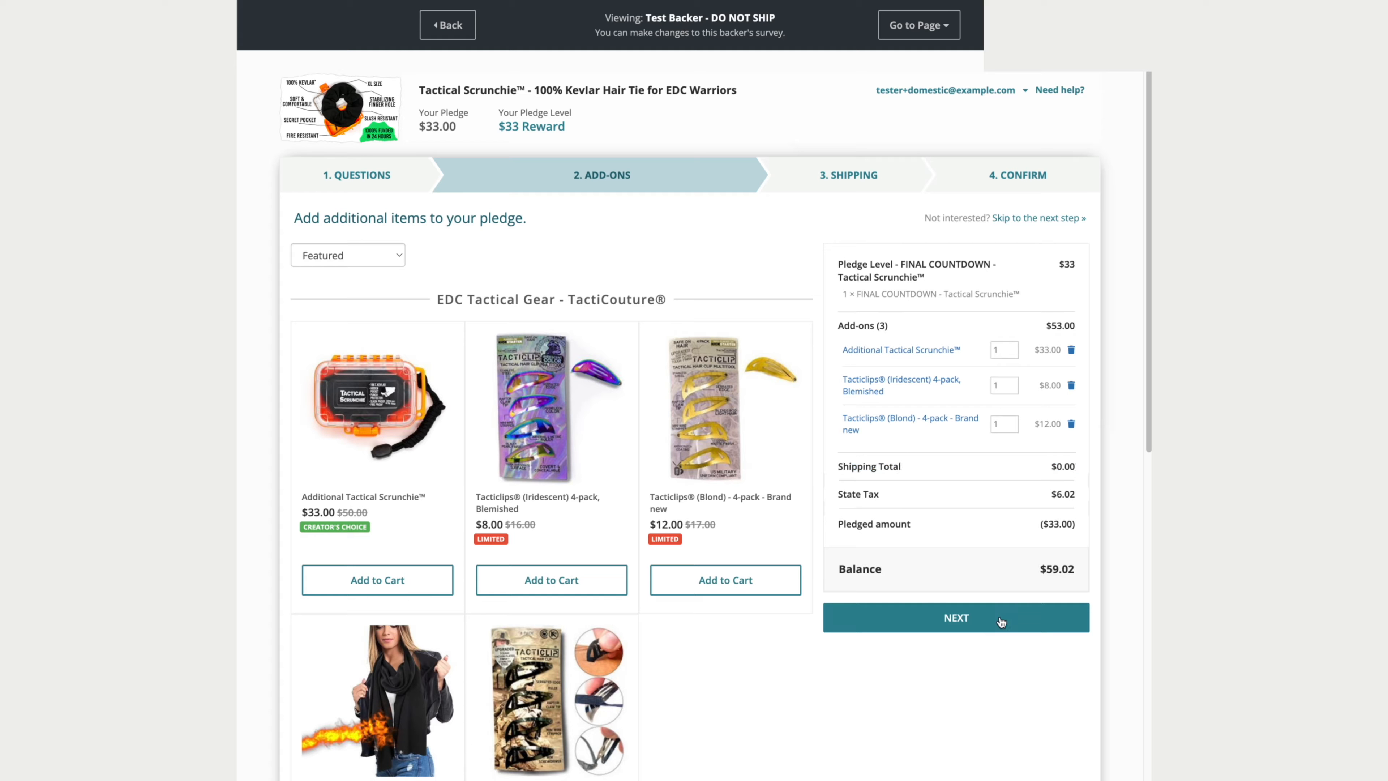
Proceed to shipping and submit the prefilled placeholder address without changes to reach the order confirmation
{"action": "left_click", "coordinate": [972, 622]}
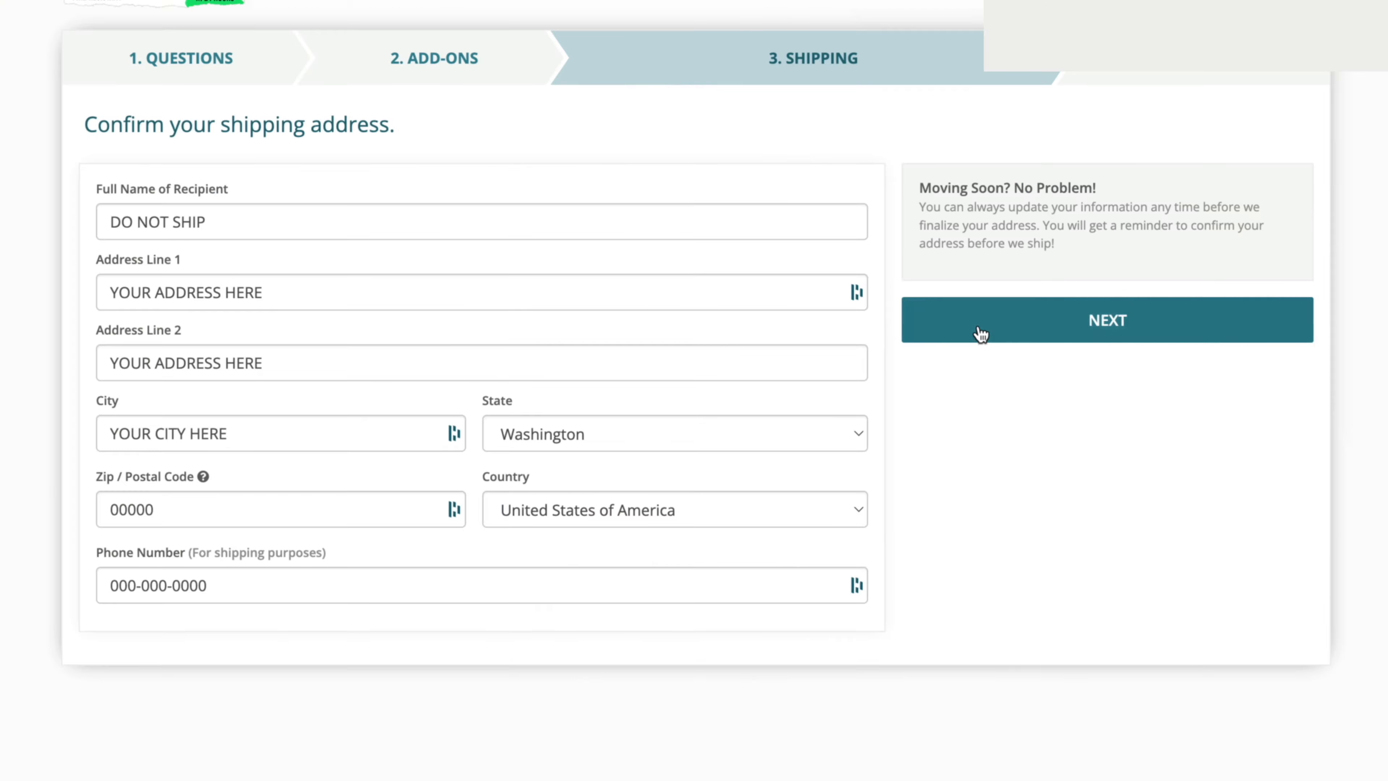
{"action": "left_click", "coordinate": [953, 352]}
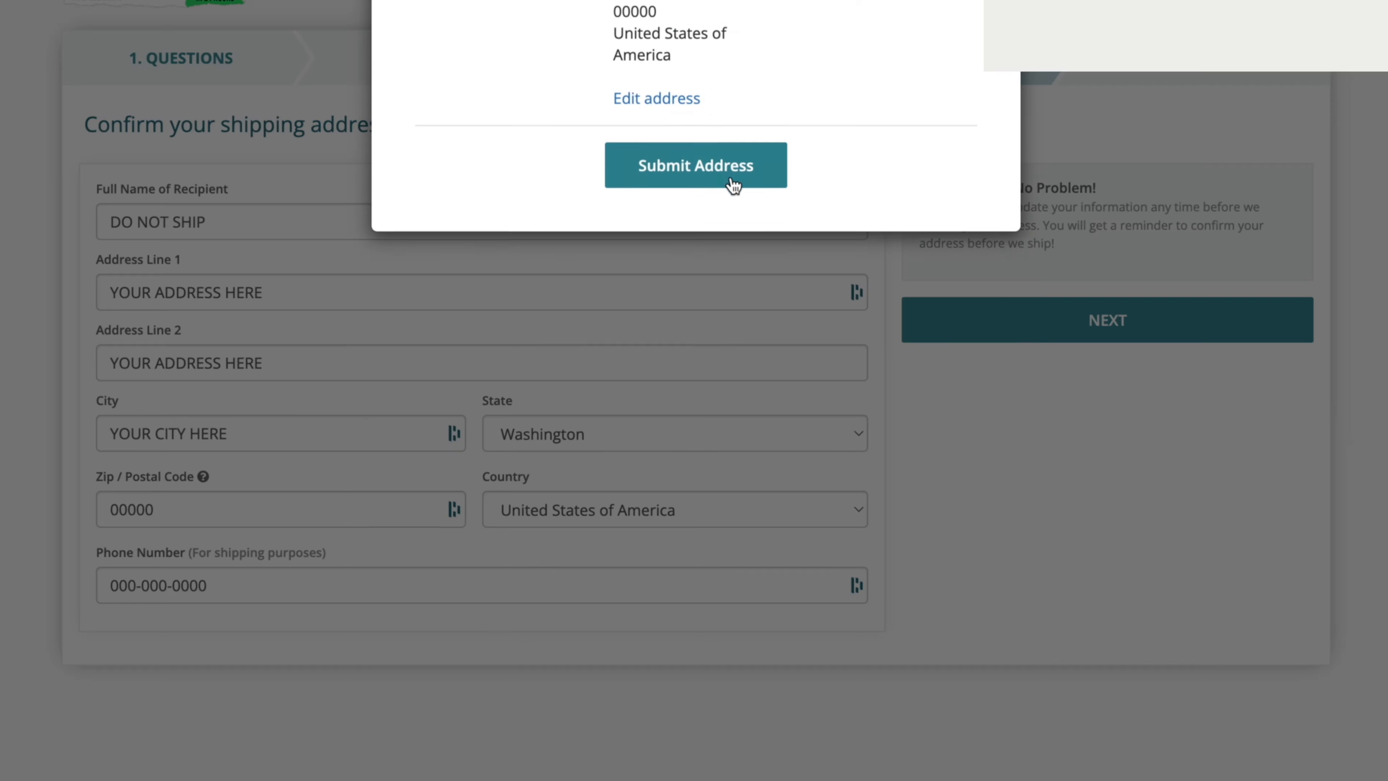
{"action": "left_click", "coordinate": [736, 180]}
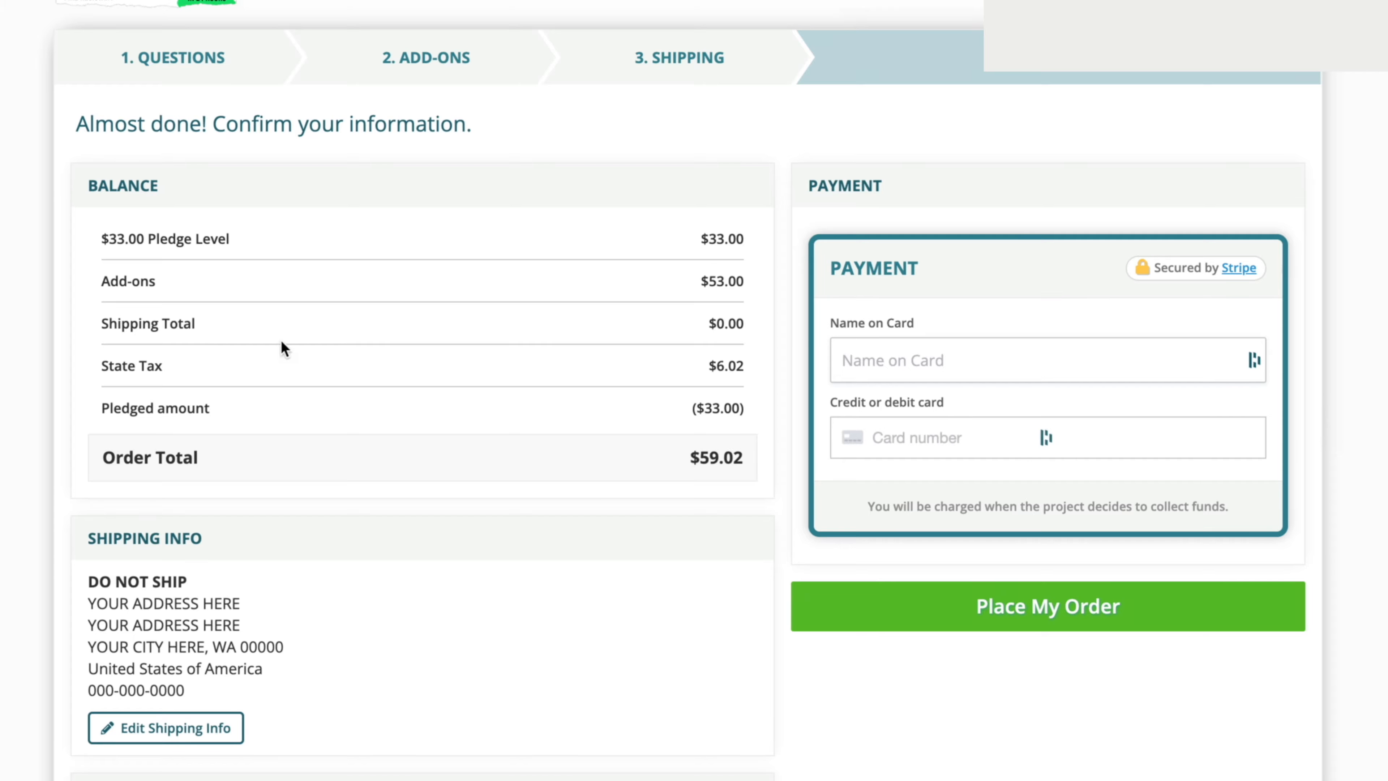
Review the confirmation's balance breakdown, order total, shipping info and pledge items
{"action": "scroll", "coordinate": [282, 347], "scroll_direction": "down", "scroll_amount": 3}
{"action": "left_click_drag", "start_coordinate": [744, 311], "coordinate": [689, 310]}
{"action": "left_click", "coordinate": [684, 301]}
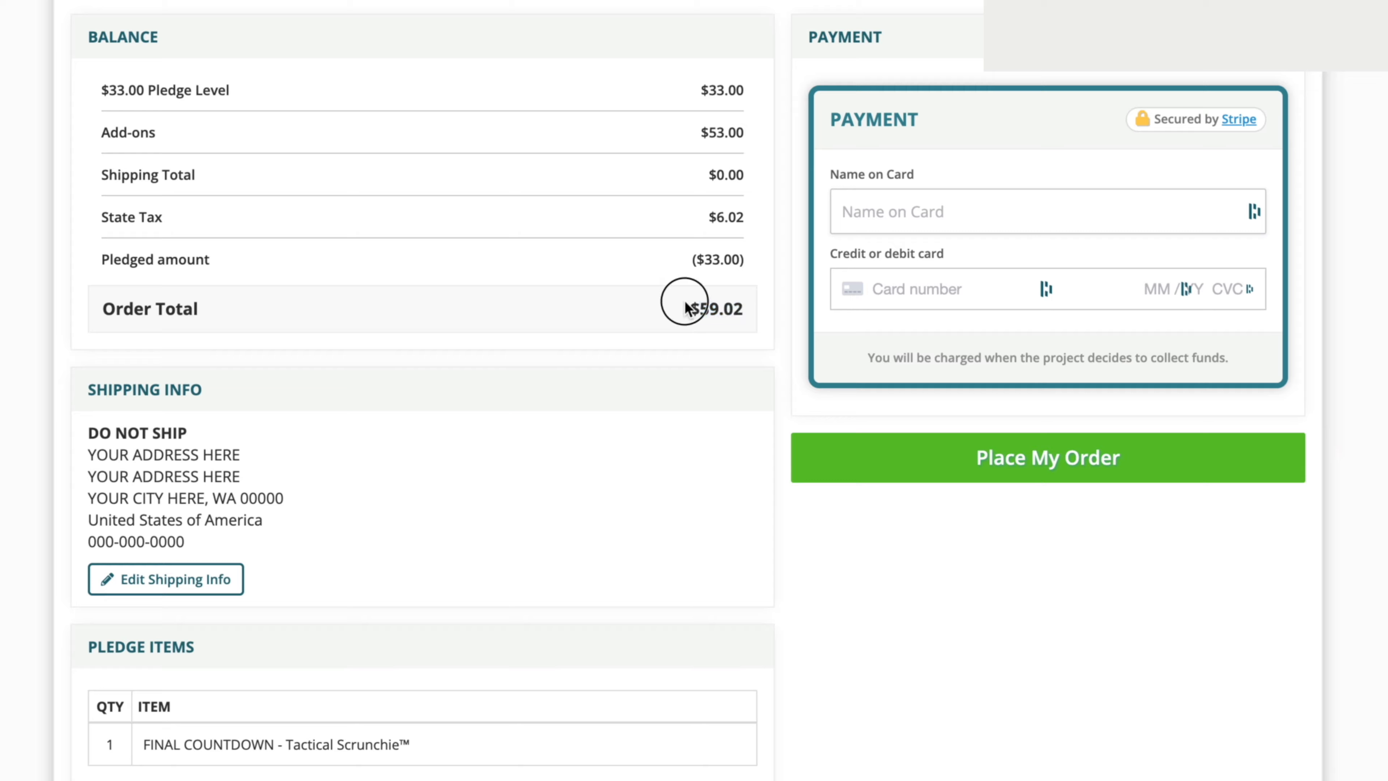
{"action": "scroll", "coordinate": [692, 344], "scroll_direction": "up", "scroll_amount": 3}
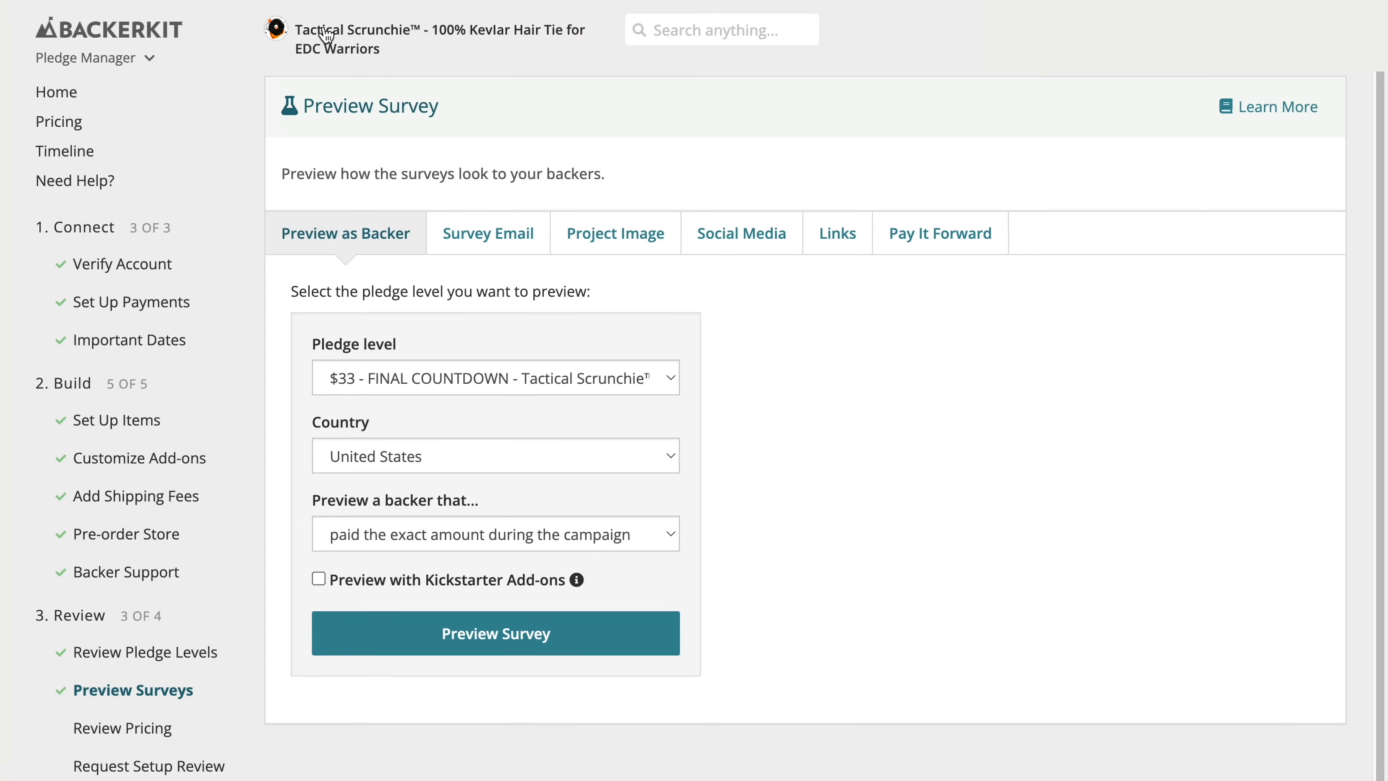
Return to the Pledge Manager home page and look over its setup stages and tools
{"action": "left_click", "coordinate": [75, 99]}
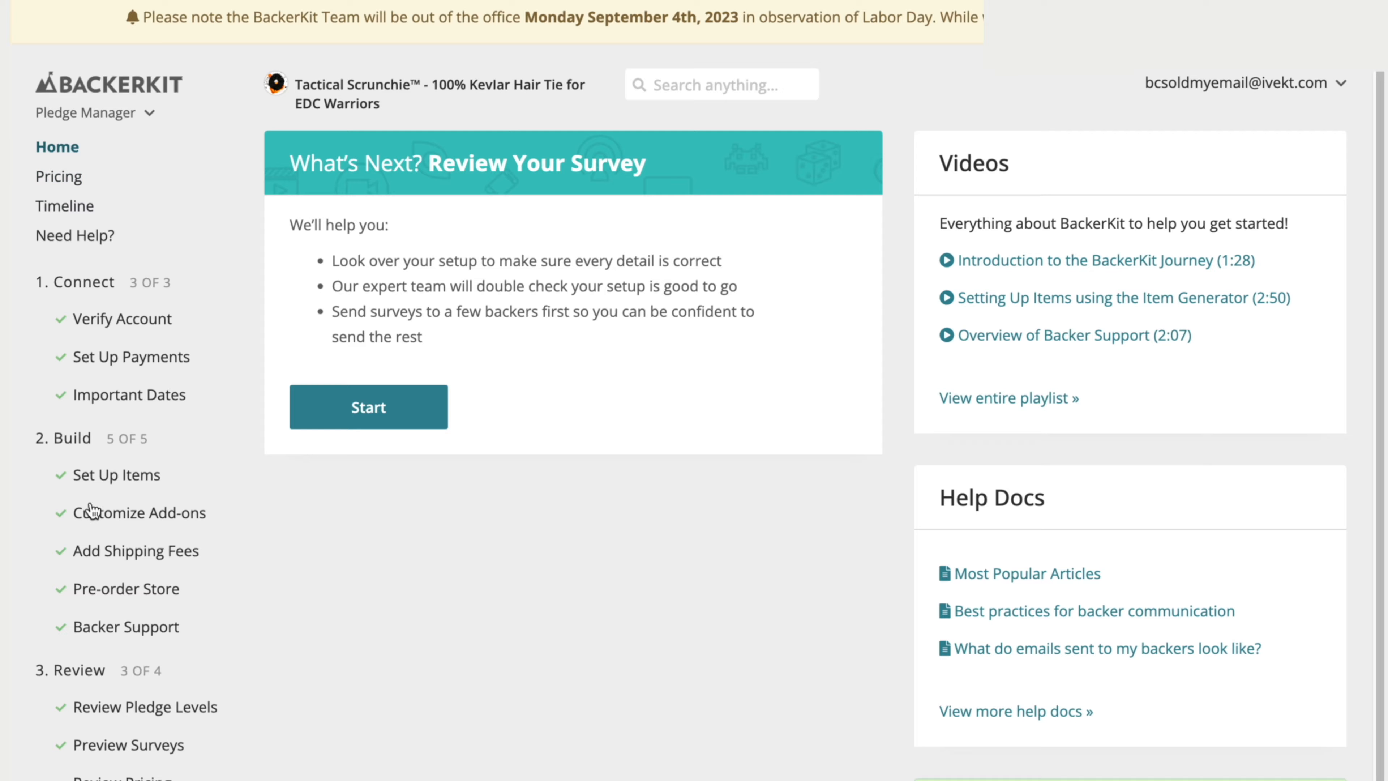
{"action": "scroll", "coordinate": [143, 757], "scroll_direction": "down", "scroll_amount": 5}
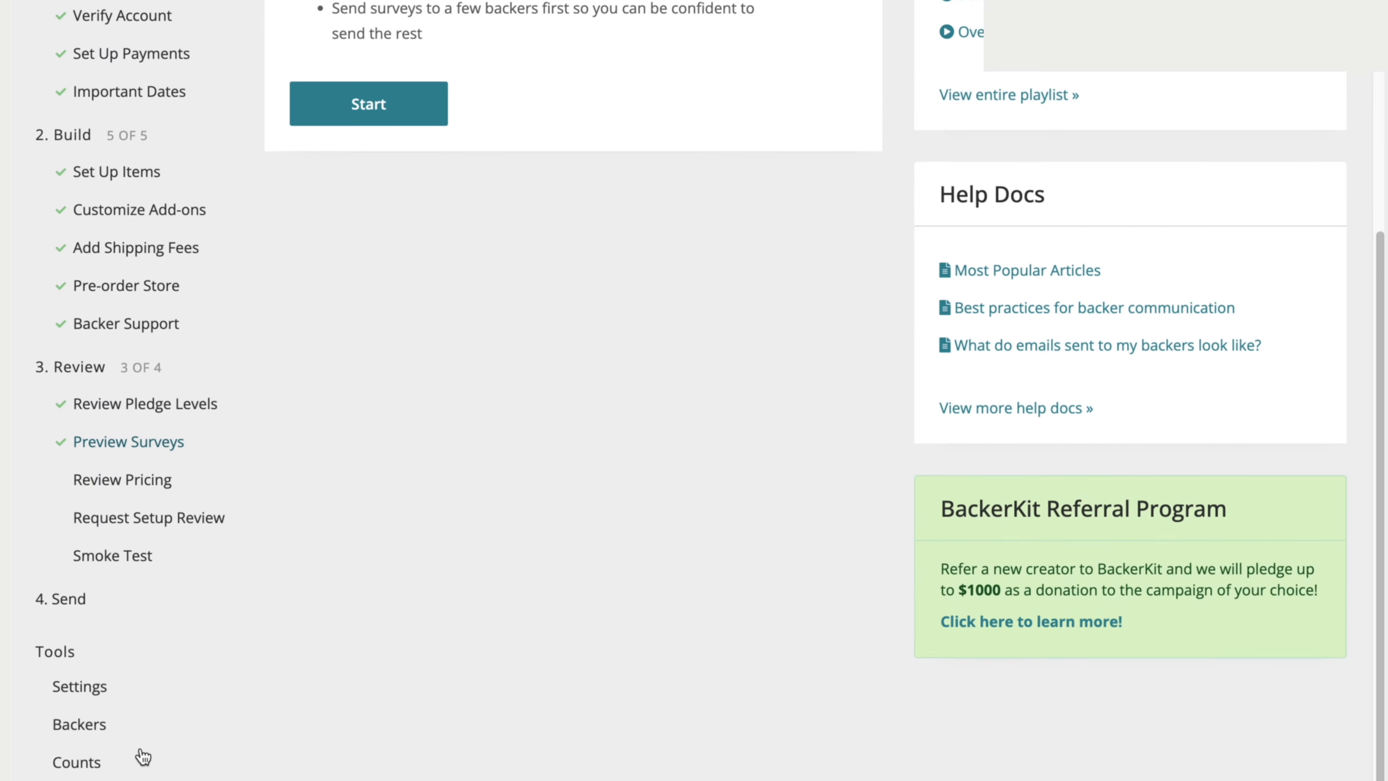
{"action": "scroll", "coordinate": [140, 754], "scroll_direction": "up", "scroll_amount": 5}
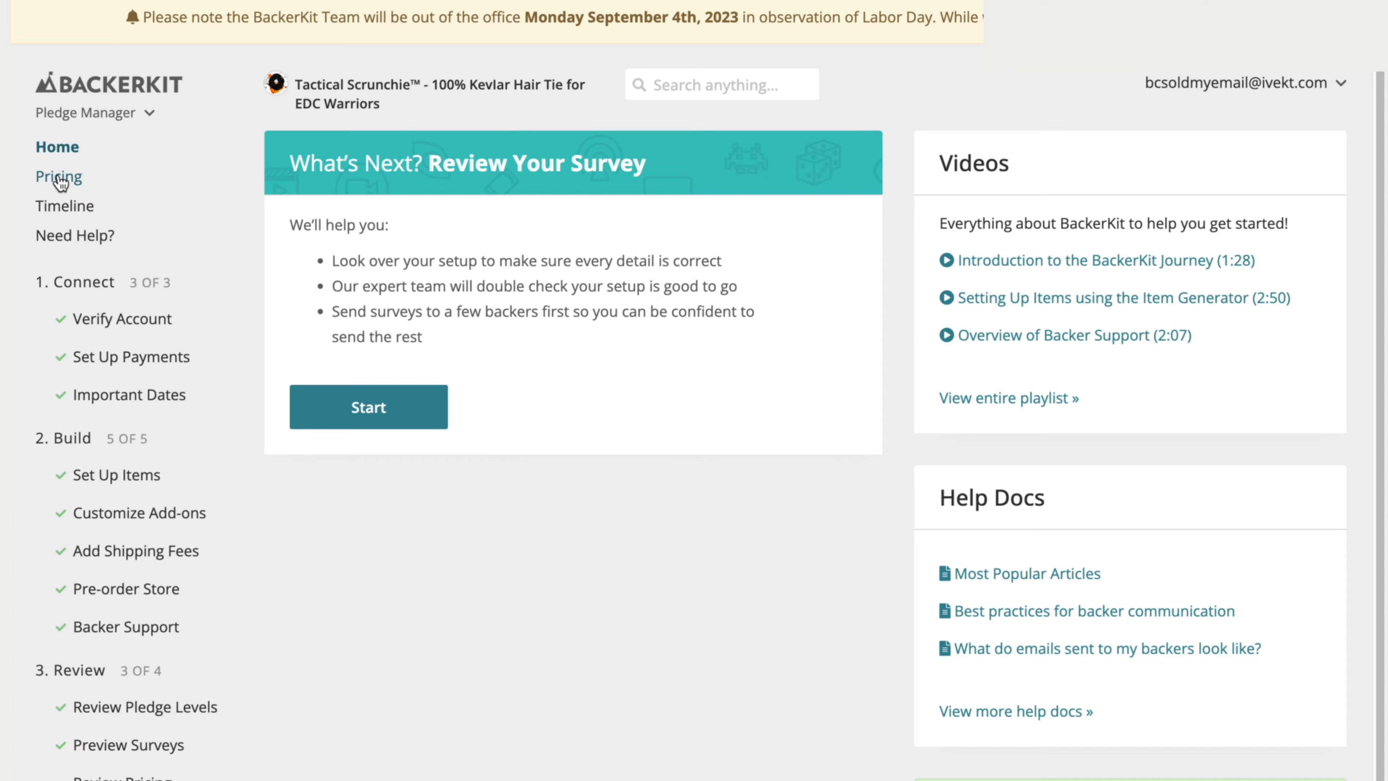
Open the Pledge Manager pricing page and examine the campaign fee, the percentage of funds raised and the total
{"action": "left_click", "coordinate": [59, 178]}
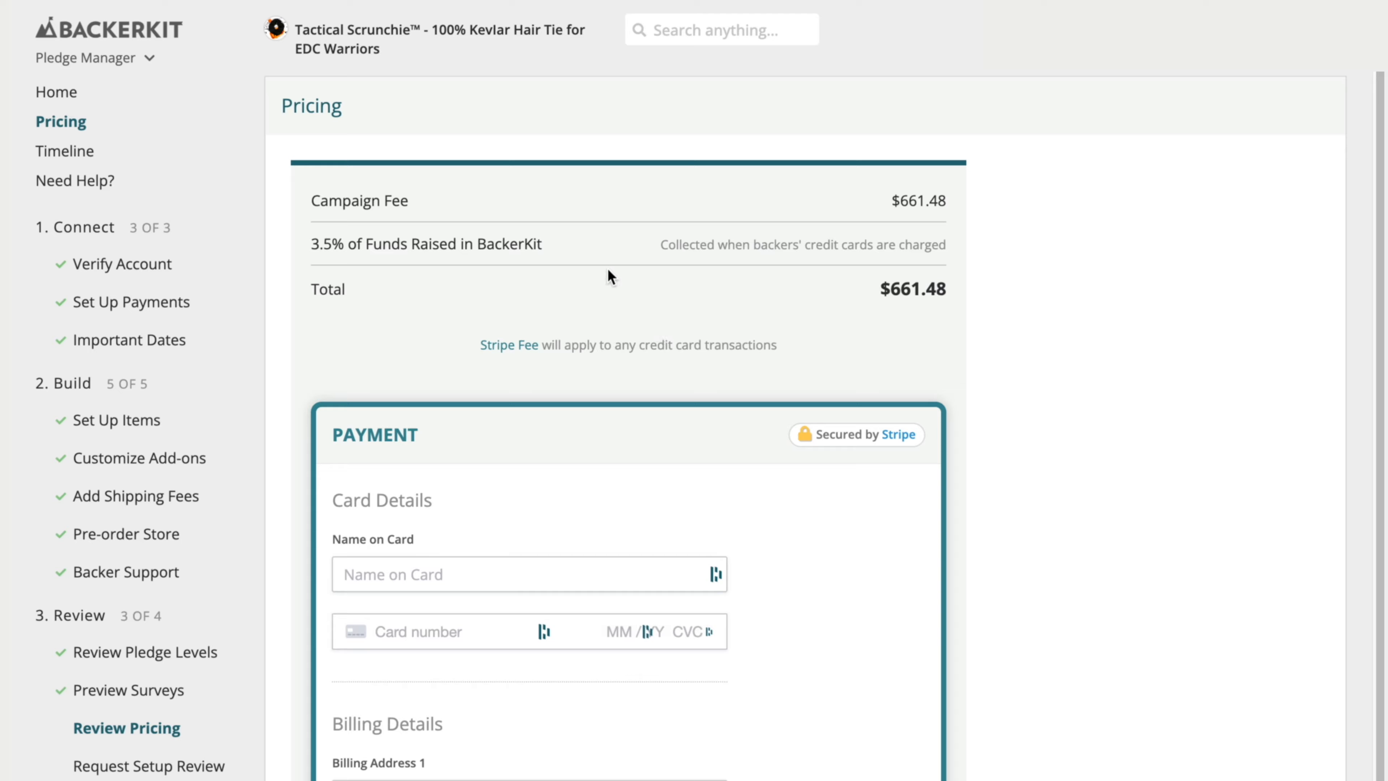
{"action": "left_click_drag", "start_coordinate": [953, 290], "coordinate": [316, 192]}
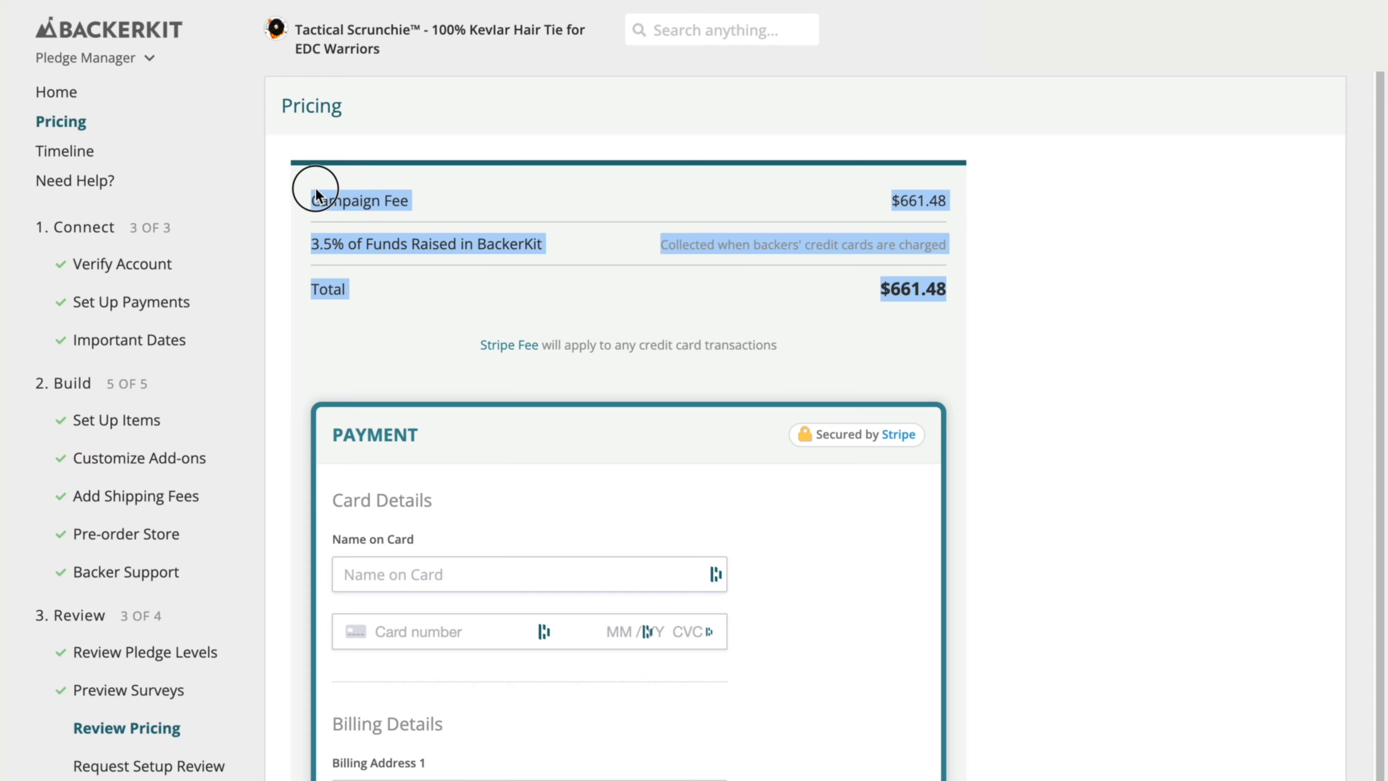
{"action": "left_click", "coordinate": [526, 196]}
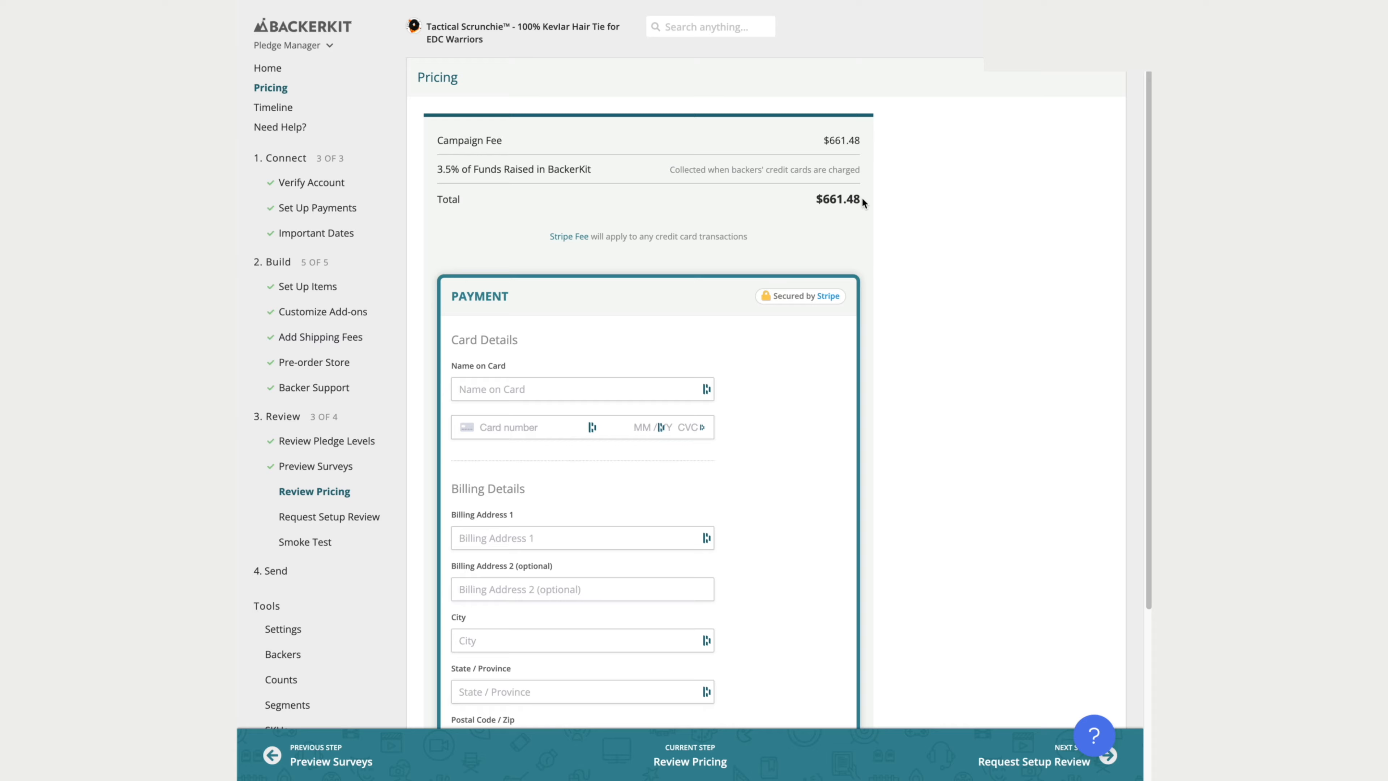
{"action": "left_click_drag", "start_coordinate": [953, 293], "coordinate": [877, 294]}
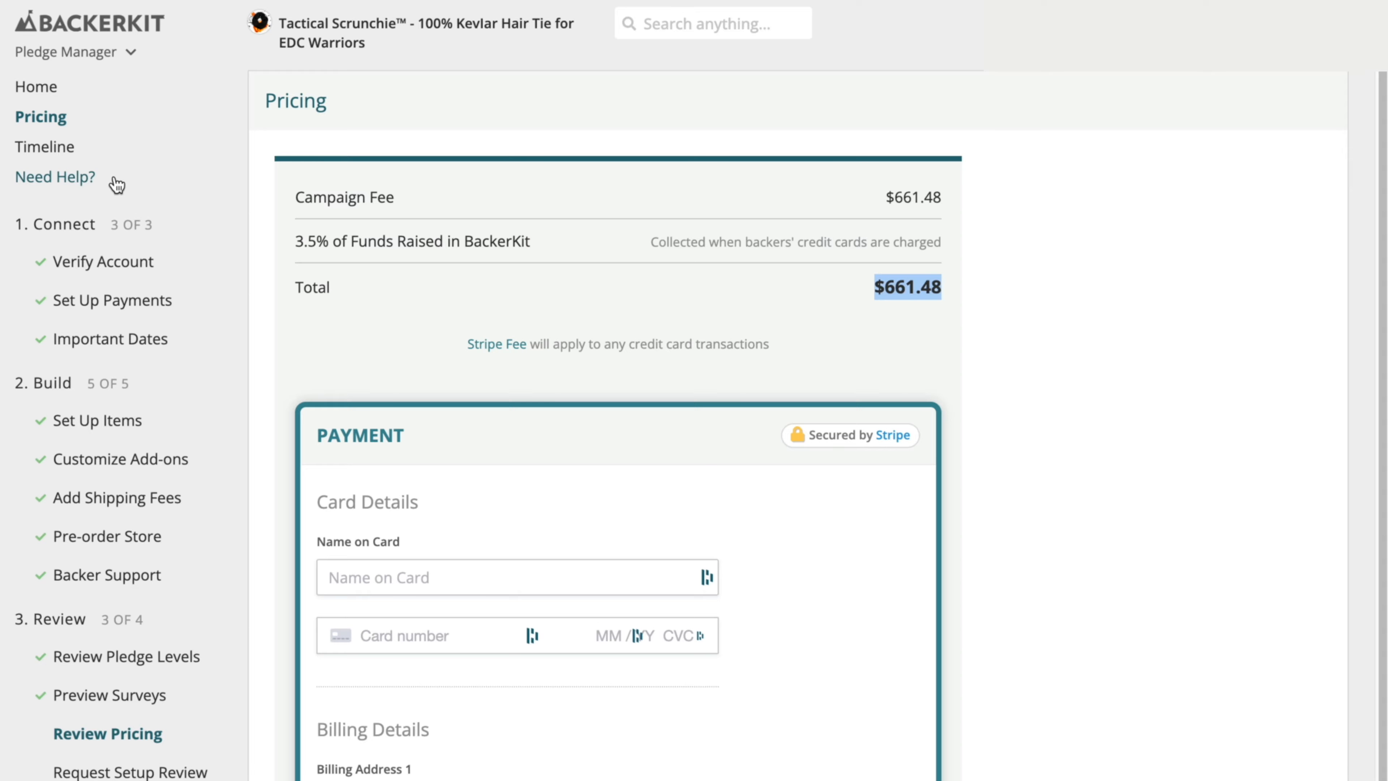
View the BackerKit timeline, check the date for sending surveys, and visit the help section
{"action": "left_click", "coordinate": [61, 149]}
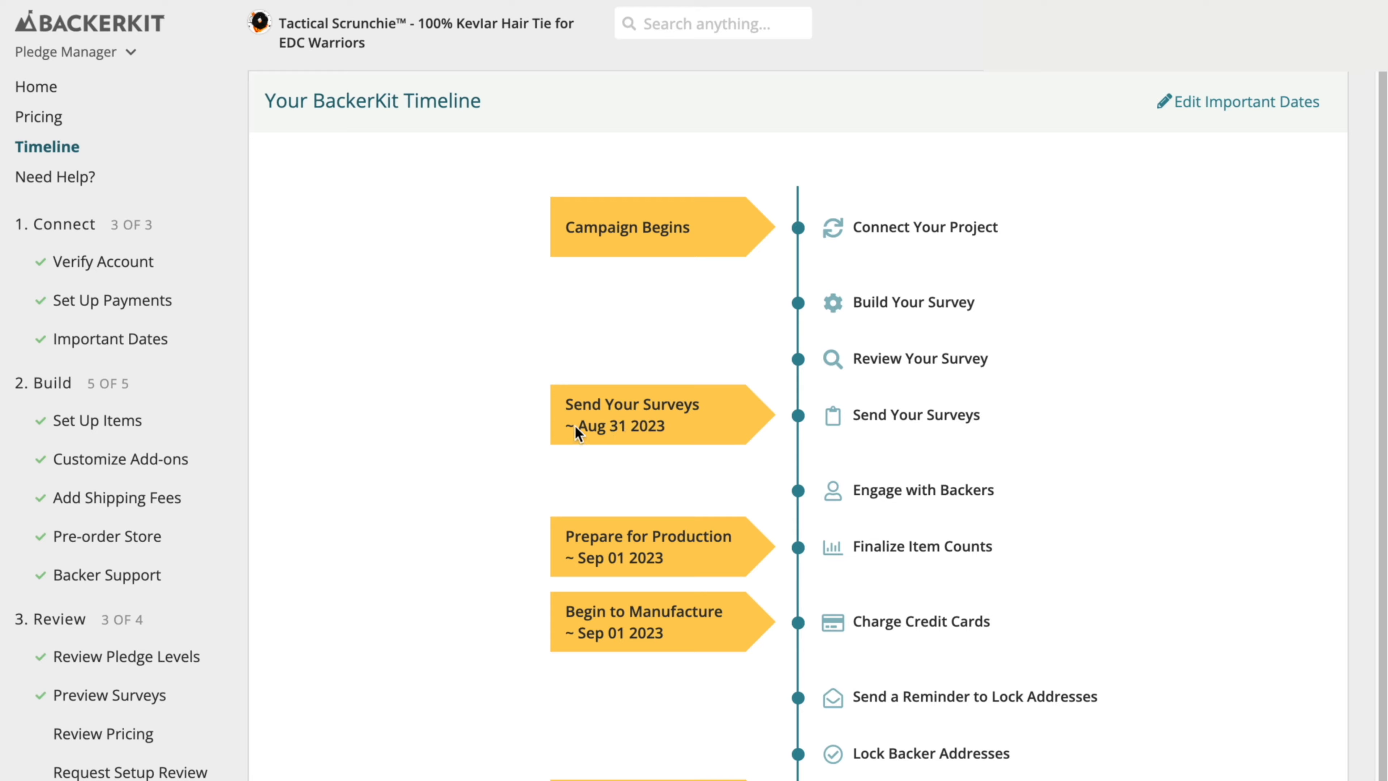
{"action": "left_click", "coordinate": [680, 432]}
{"action": "left_click", "coordinate": [68, 178]}
Review the Connect and Build stage overviews, including their completed steps and the suggested changes for imported add-ons
{"action": "left_click", "coordinate": [59, 224]}
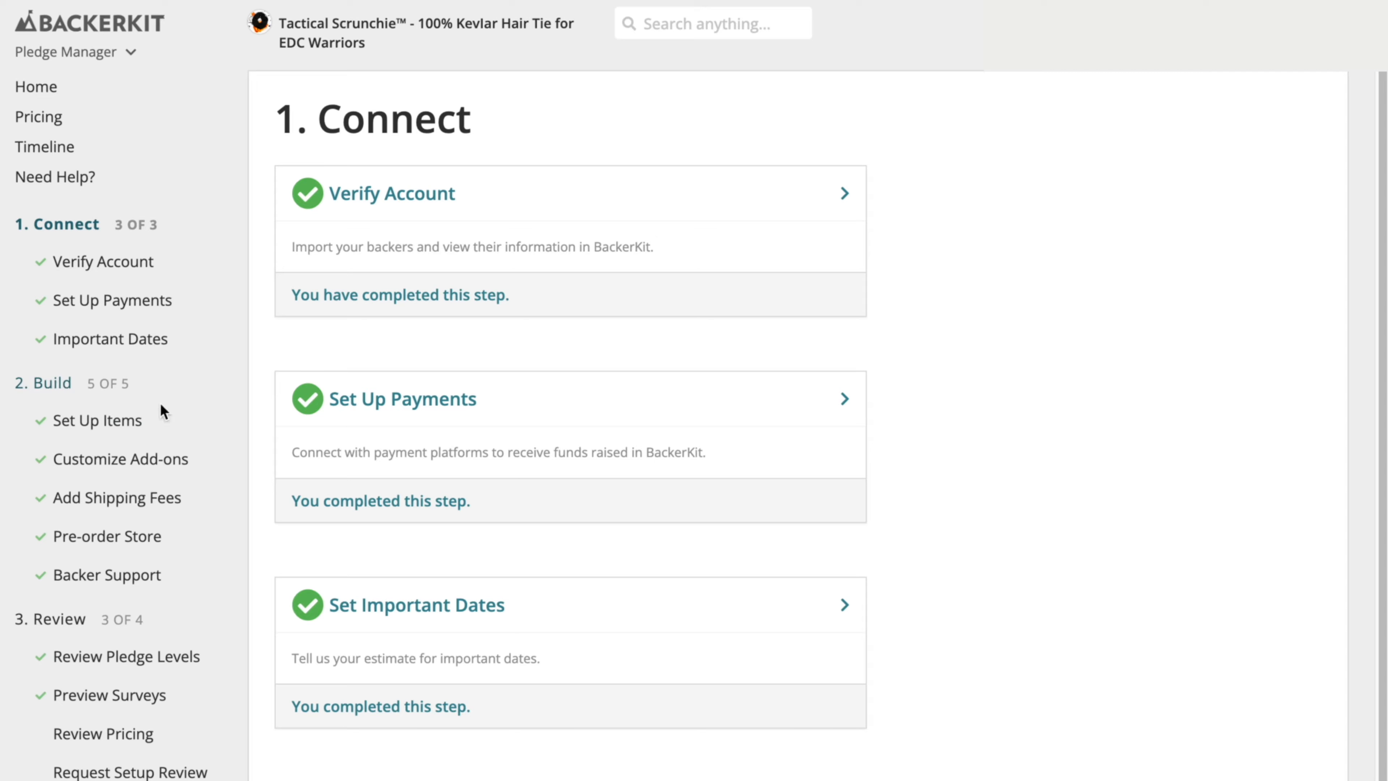
{"action": "scroll", "coordinate": [306, 417], "scroll_direction": "down", "scroll_amount": 6}
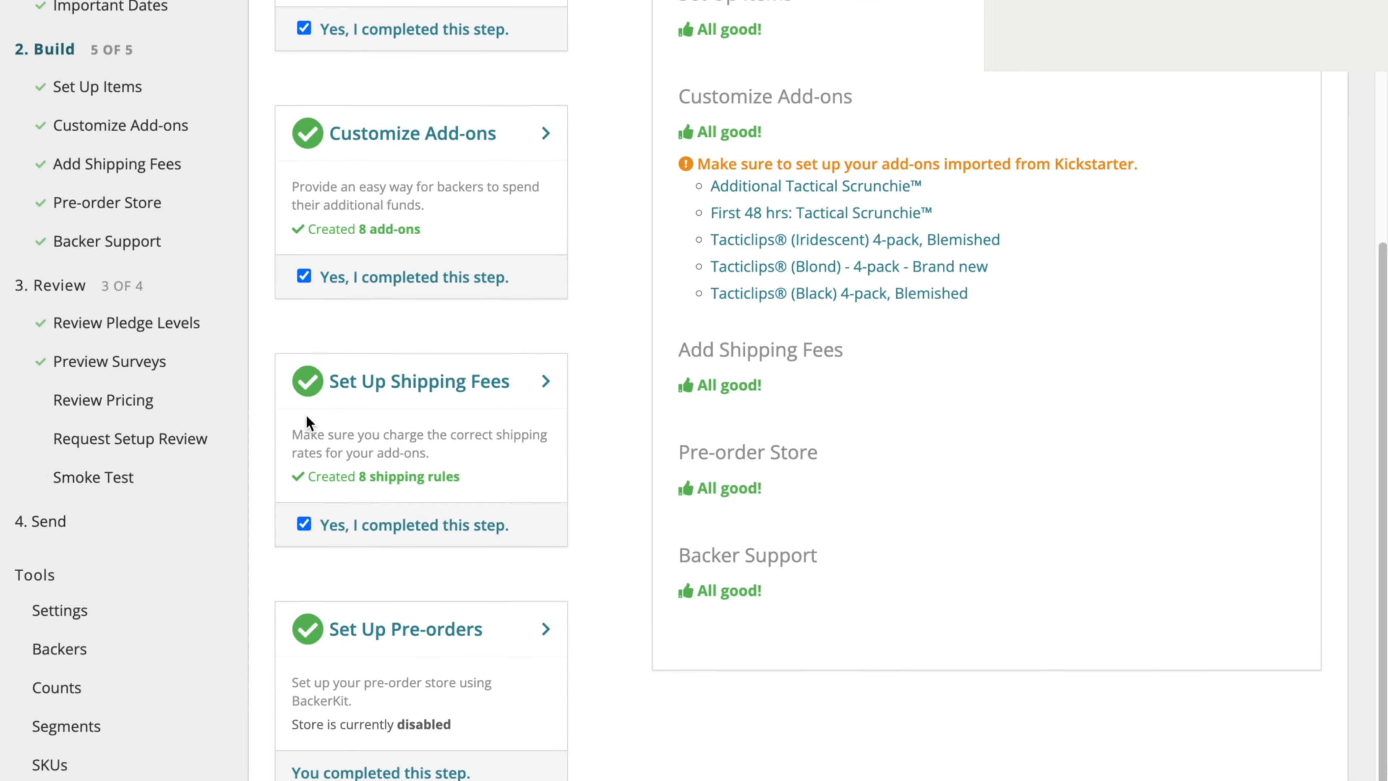
{"action": "scroll", "coordinate": [524, 440], "scroll_direction": "up", "scroll_amount": 6}
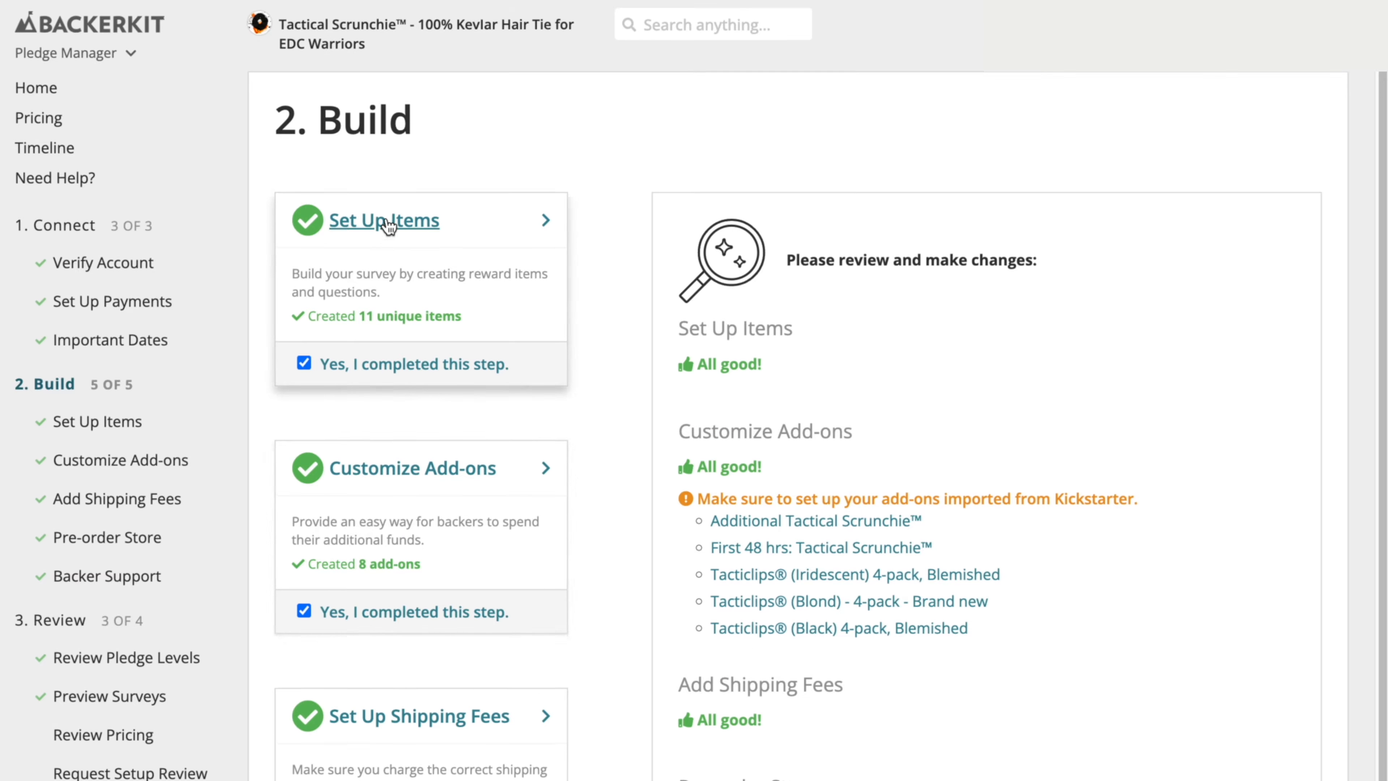
{"action": "scroll", "coordinate": [421, 437], "scroll_direction": "down", "scroll_amount": 3}
{"action": "scroll", "coordinate": [425, 564], "scroll_direction": "down", "scroll_amount": 3}
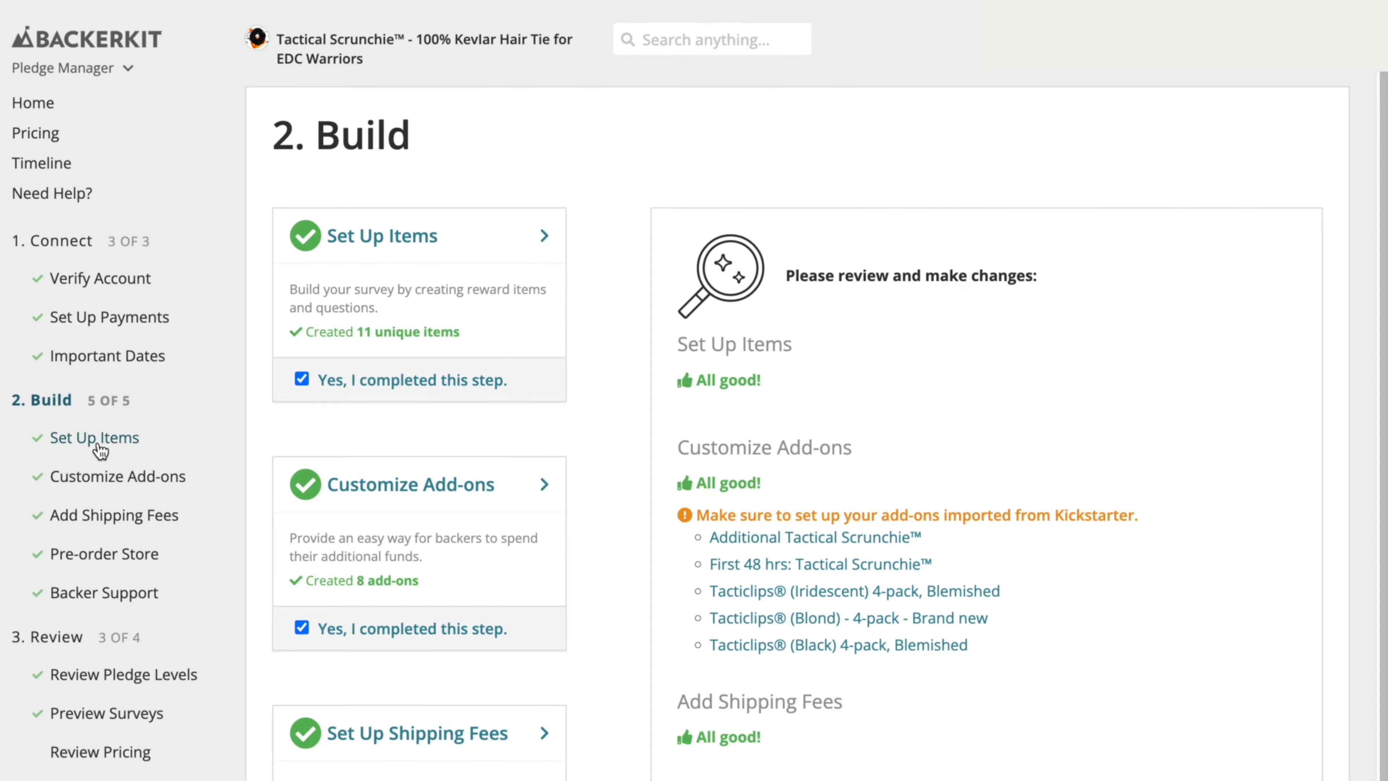
Look through the project's set-up items and its list of add-ons with their prices and pledge level availability
{"action": "left_click", "coordinate": [93, 379]}
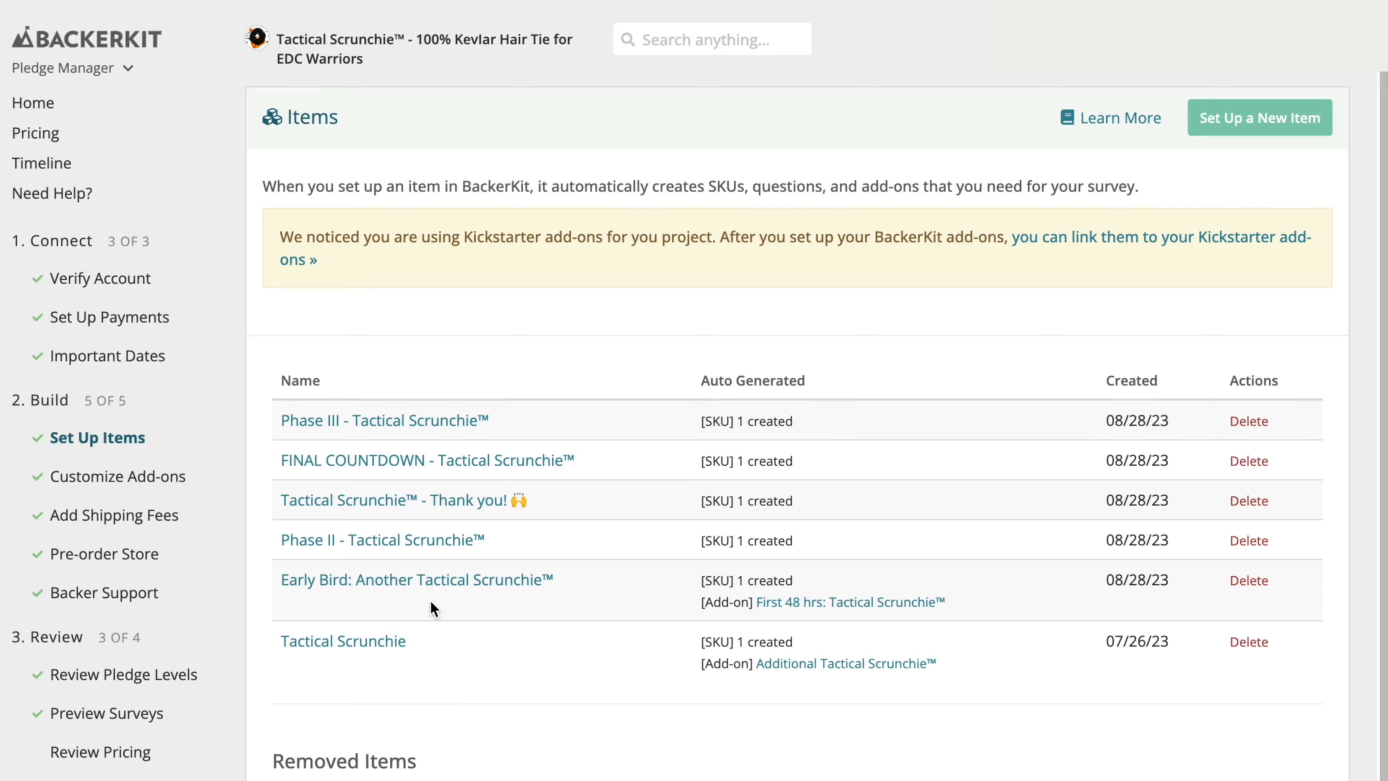
{"action": "left_click", "coordinate": [130, 486]}
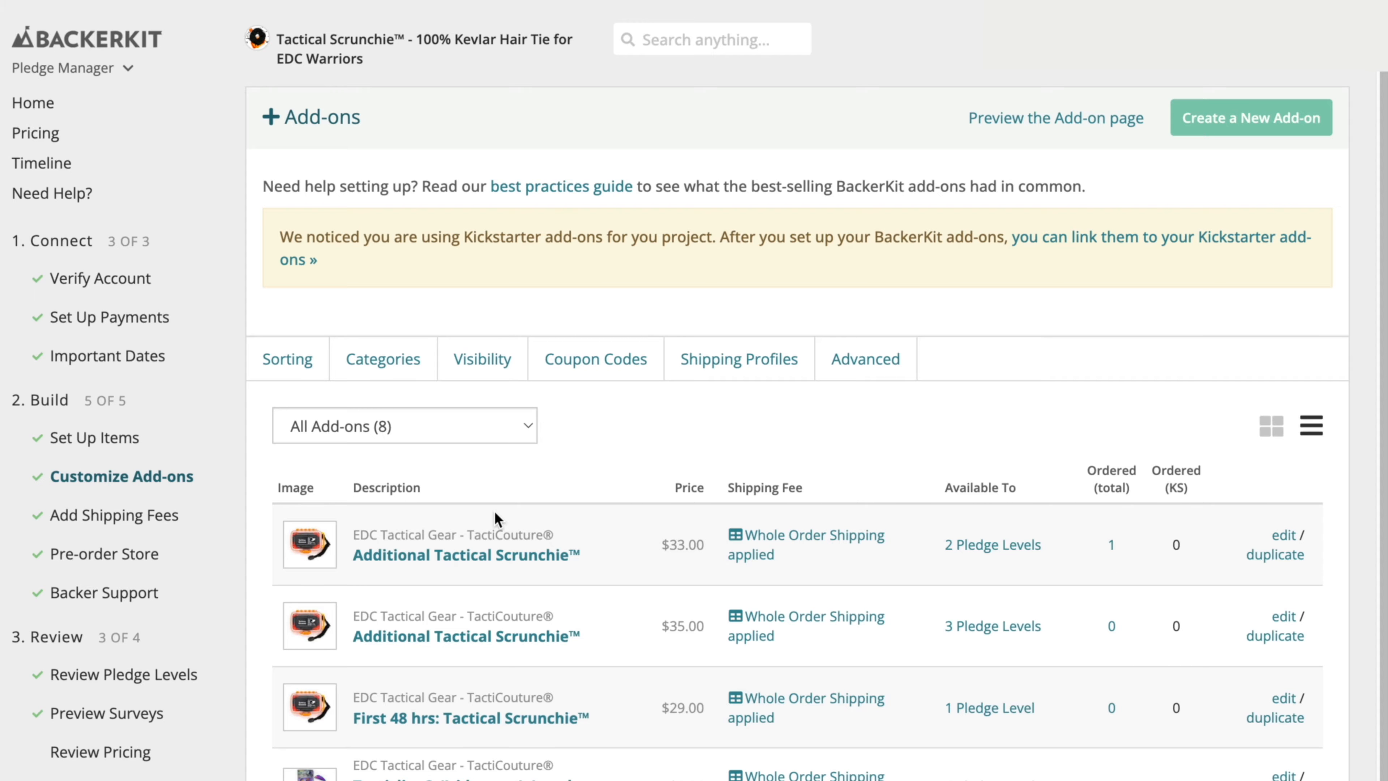
{"action": "scroll", "coordinate": [495, 511], "scroll_direction": "down", "scroll_amount": 3}
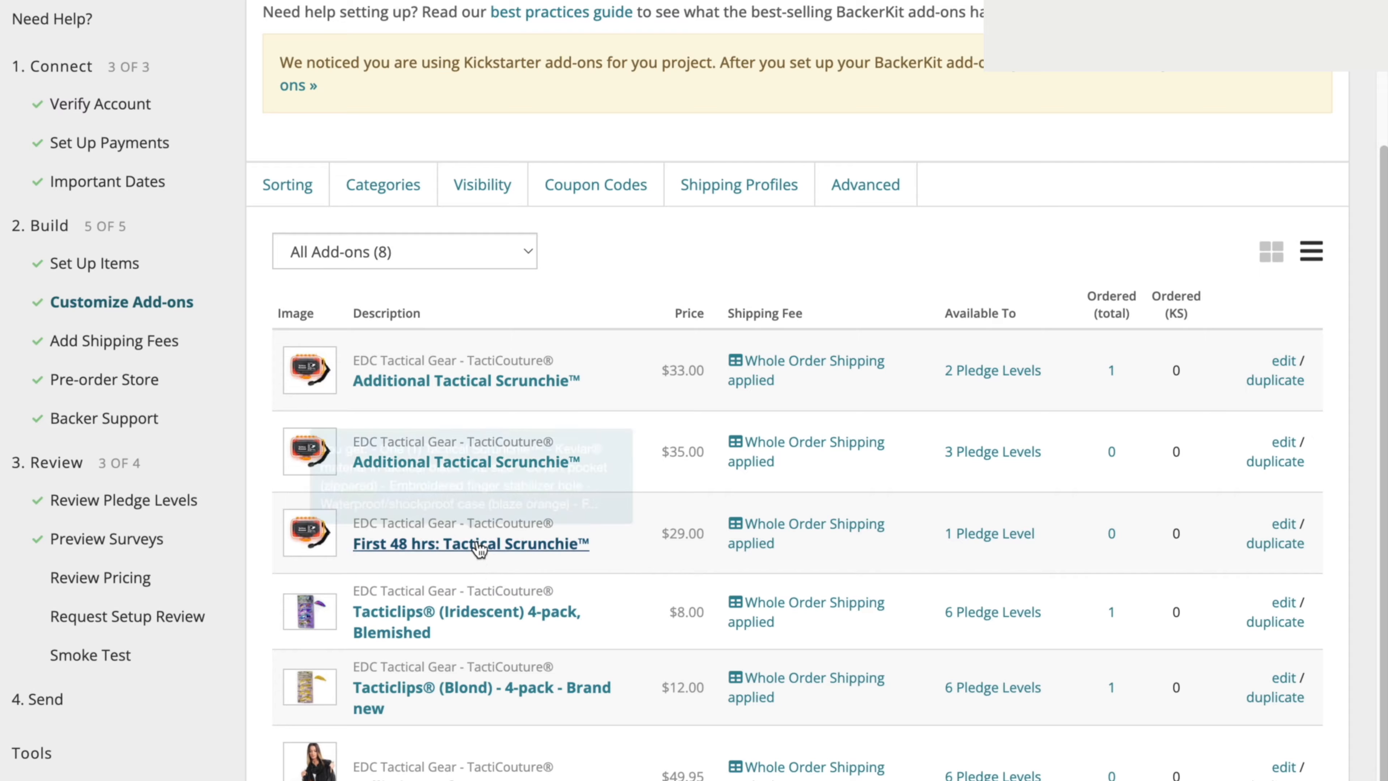
{"action": "scroll", "coordinate": [470, 533], "scroll_direction": "up", "scroll_amount": 1}
{"action": "scroll", "coordinate": [468, 523], "scroll_direction": "up", "scroll_amount": 1}
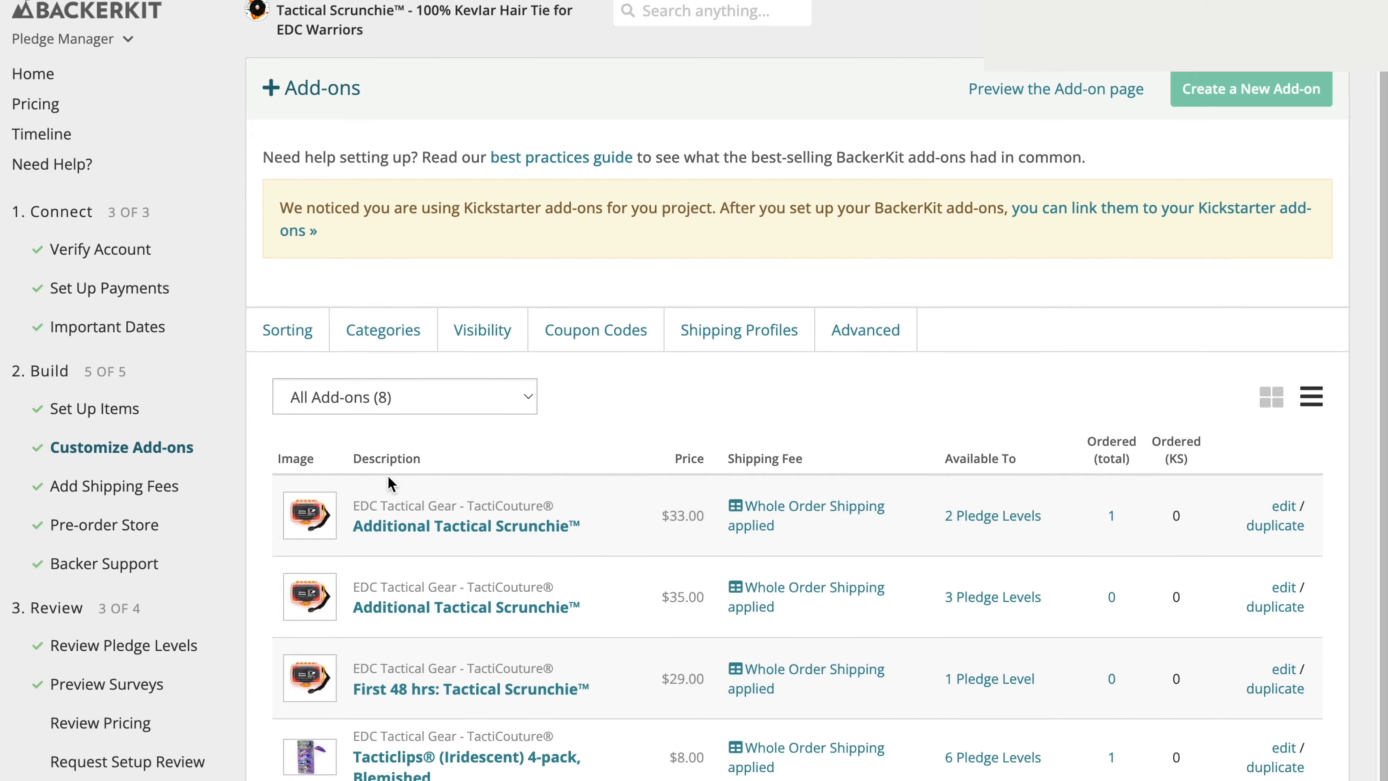
Open the shipping fees setup and view the existing shipping profiles
{"action": "left_click", "coordinate": [112, 481]}
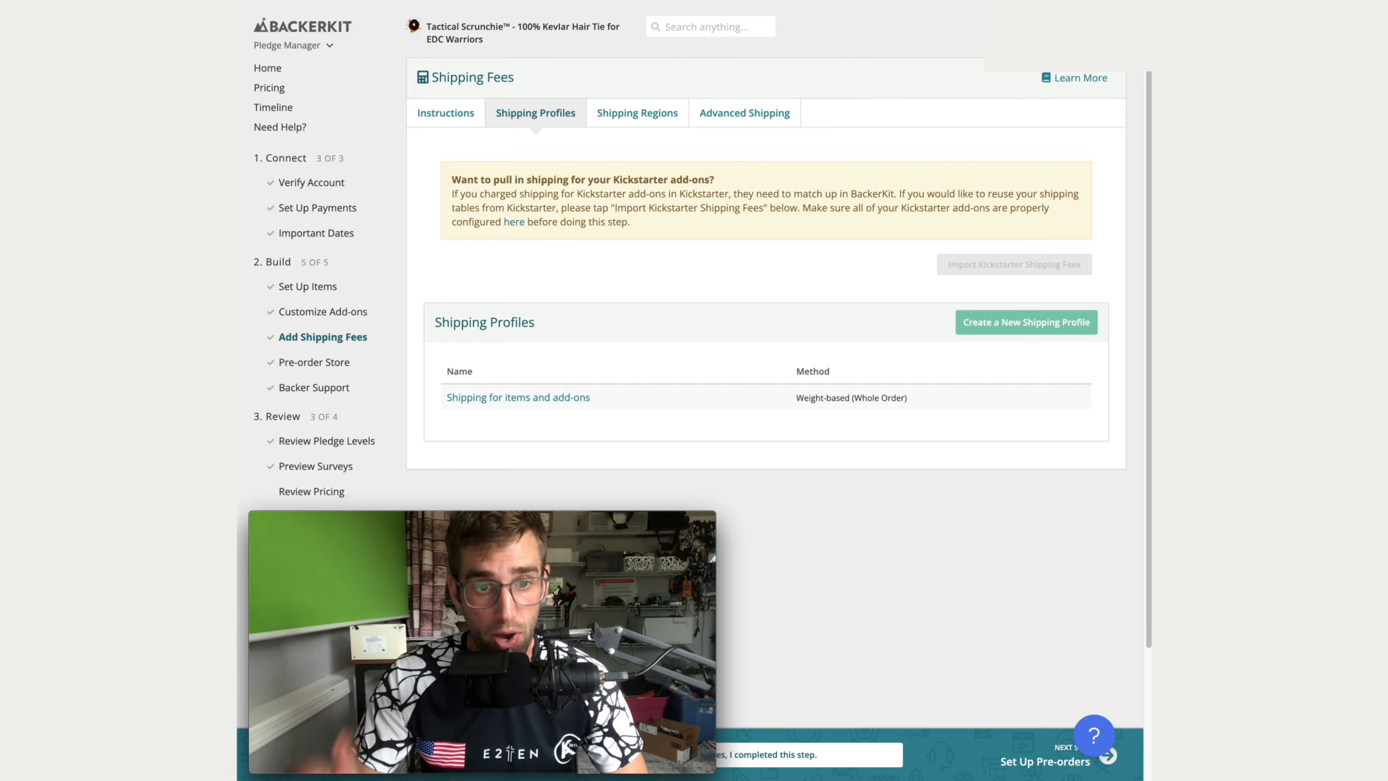
Read the shipping fees instructions on imported campaign fees and charging all shipping in BackerKit
{"action": "left_click", "coordinate": [446, 112]}
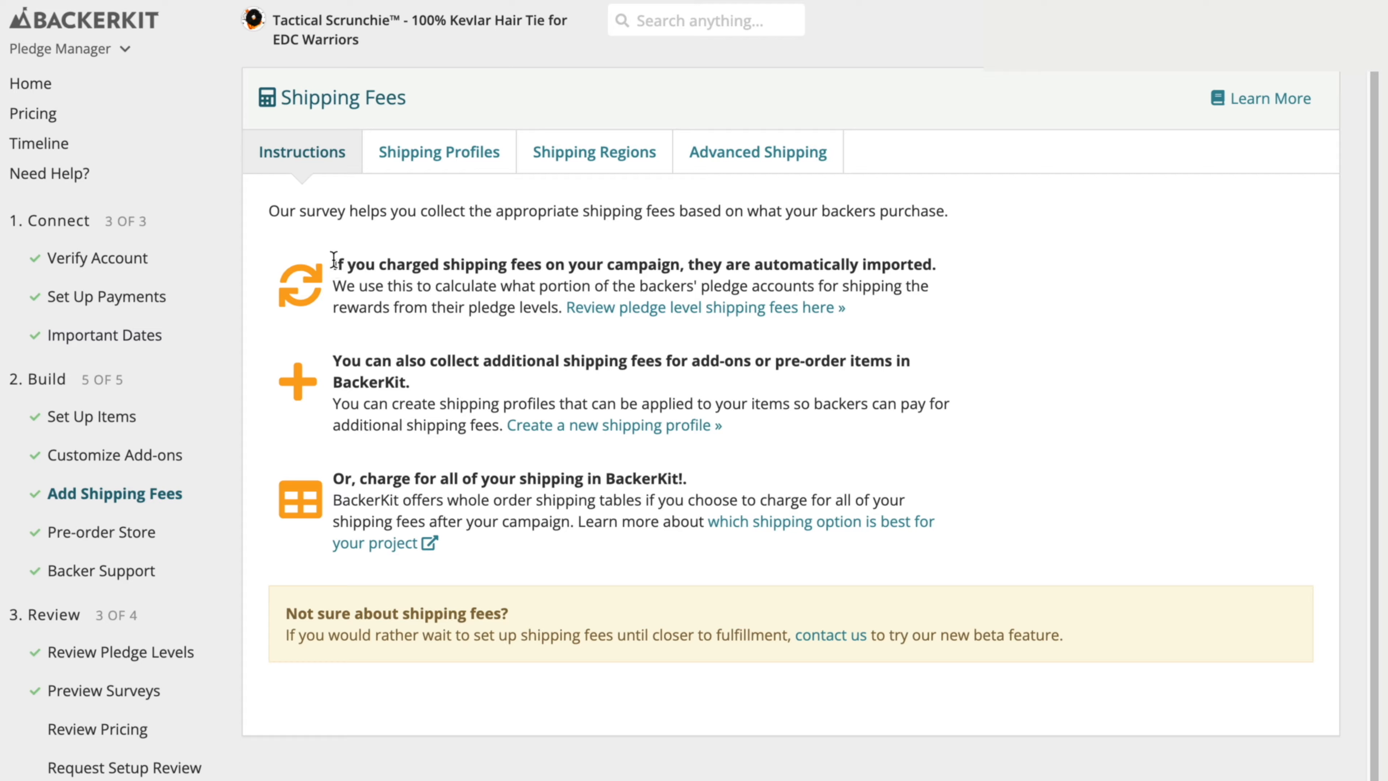
{"action": "left_click_drag", "start_coordinate": [334, 260], "coordinate": [489, 304]}
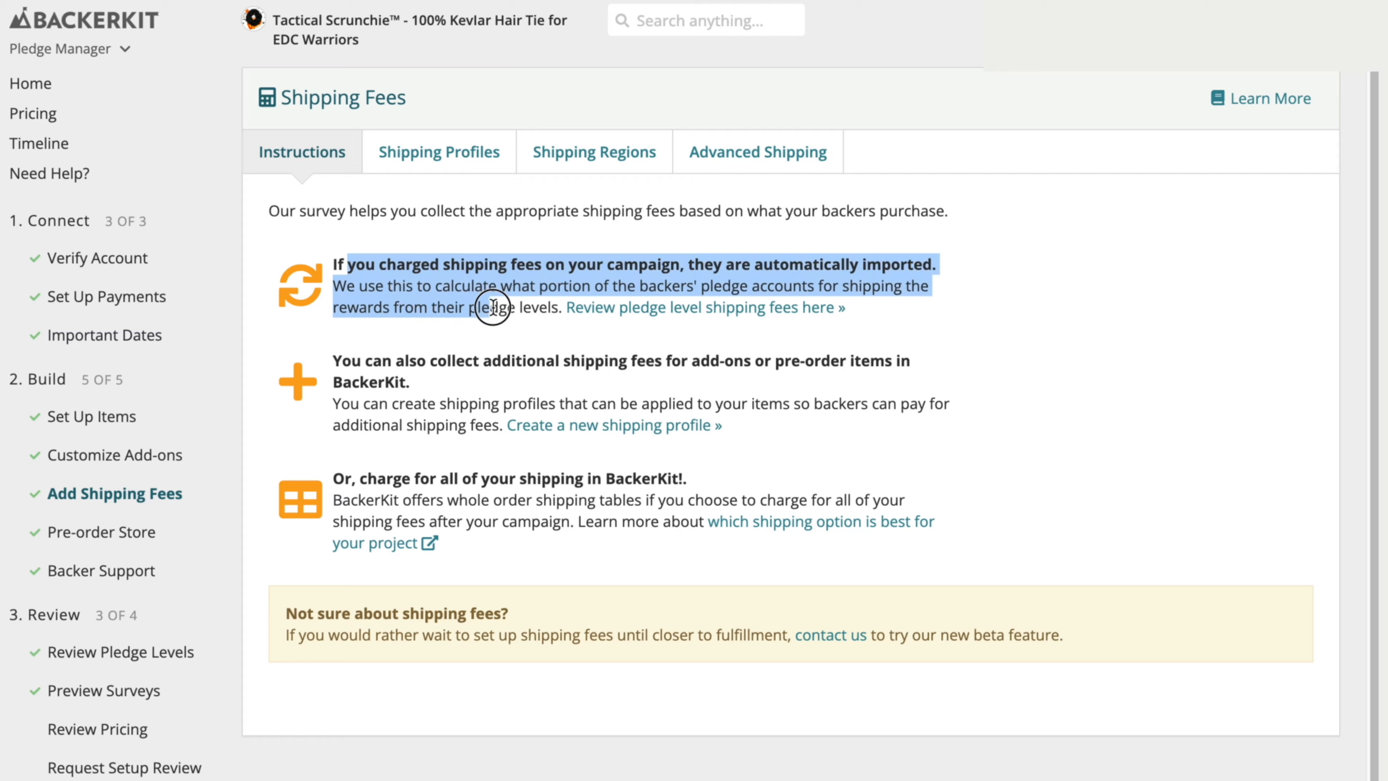
{"action": "left_click", "coordinate": [430, 423]}
{"action": "left_click_drag", "start_coordinate": [387, 479], "coordinate": [437, 521]}
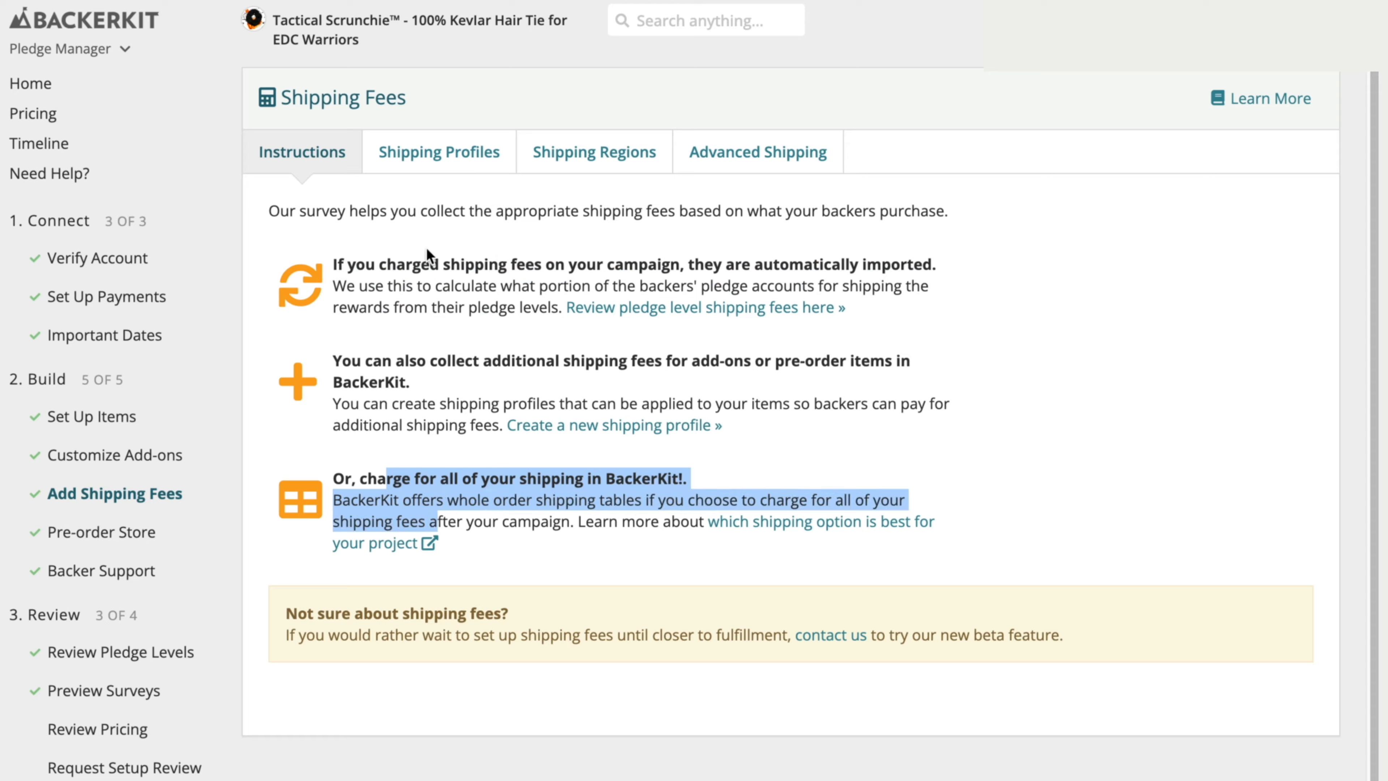
Open the "Shipping for items and add-ons" profile and examine its weight-based method and regional rates, including the Australia region's countries
{"action": "left_click", "coordinate": [431, 159]}
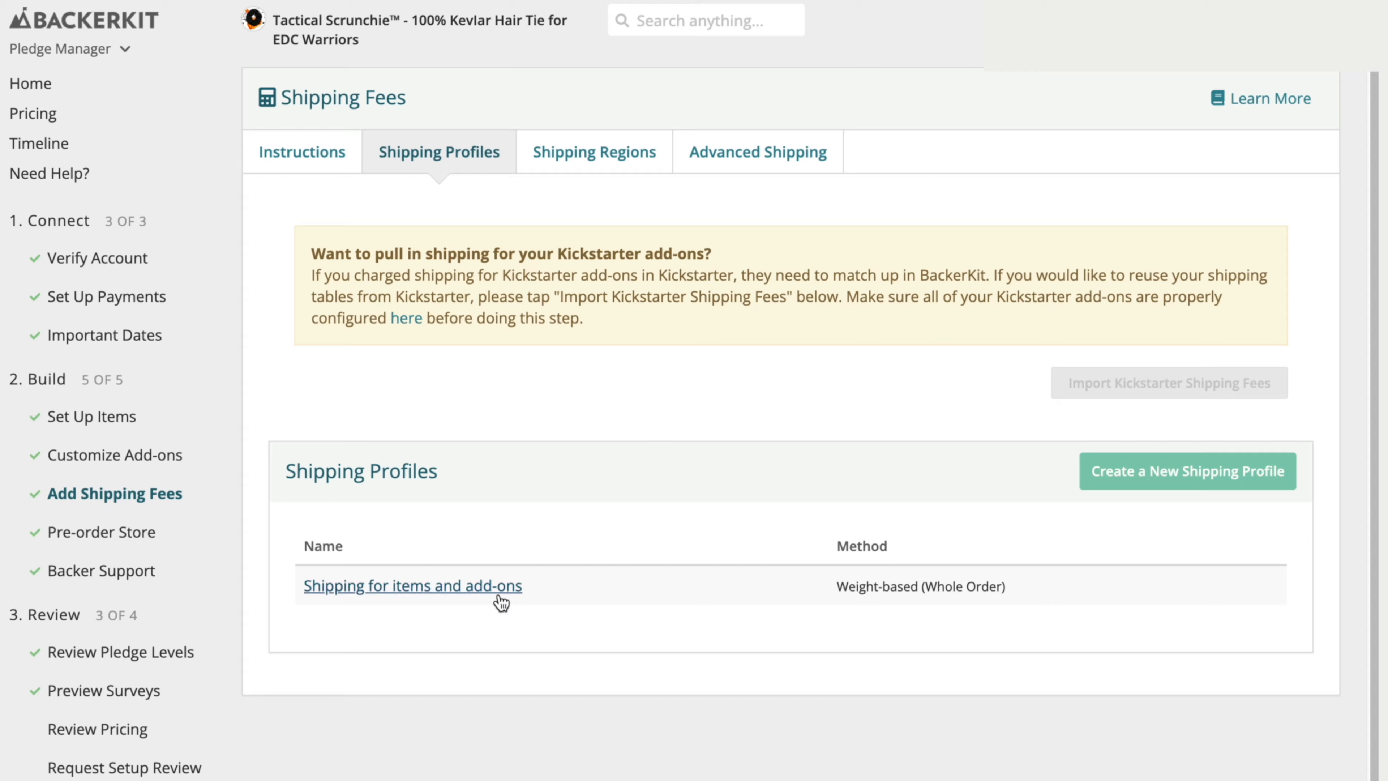
{"action": "left_click", "coordinate": [484, 590]}
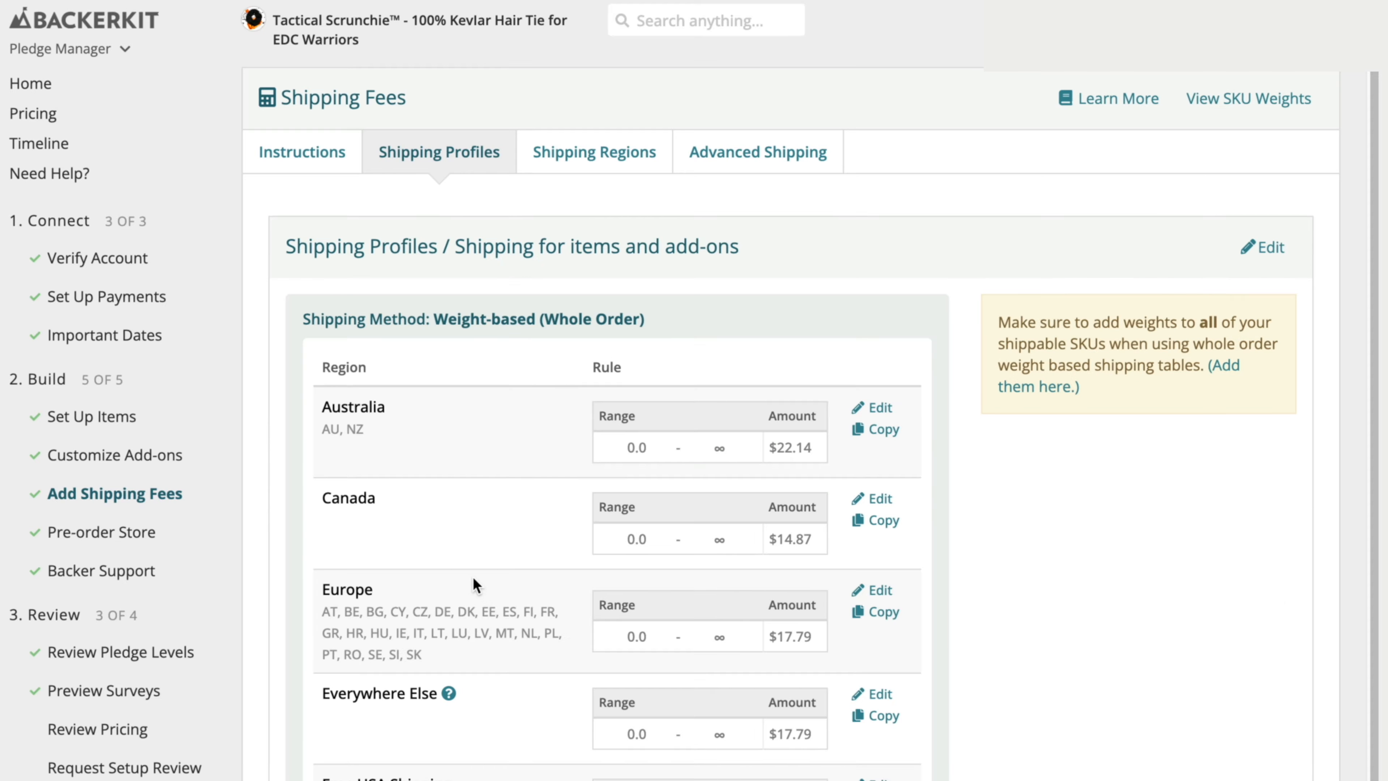
{"action": "scroll", "coordinate": [472, 580], "scroll_direction": "down", "scroll_amount": 1}
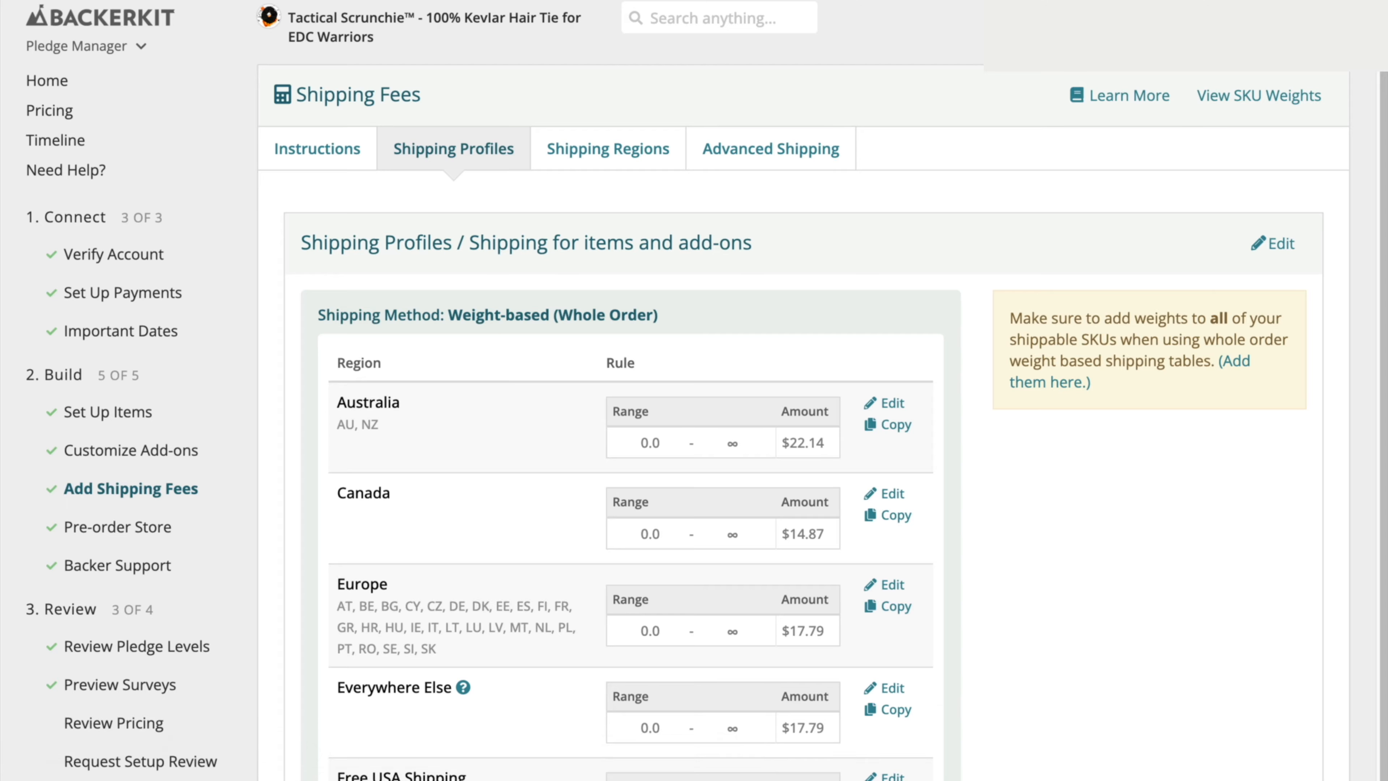
{"action": "left_click_drag", "start_coordinate": [449, 316], "coordinate": [551, 314]}
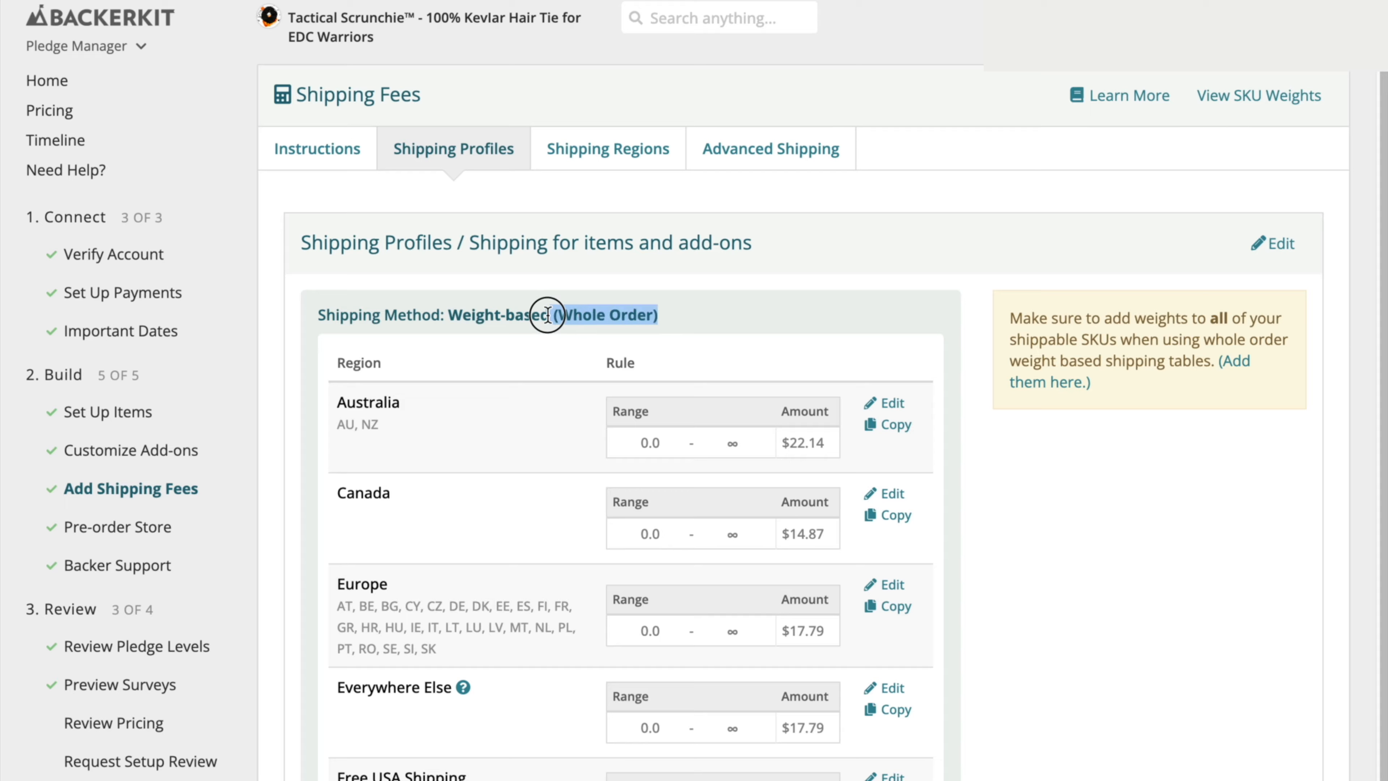
{"action": "left_click", "coordinate": [1066, 561]}
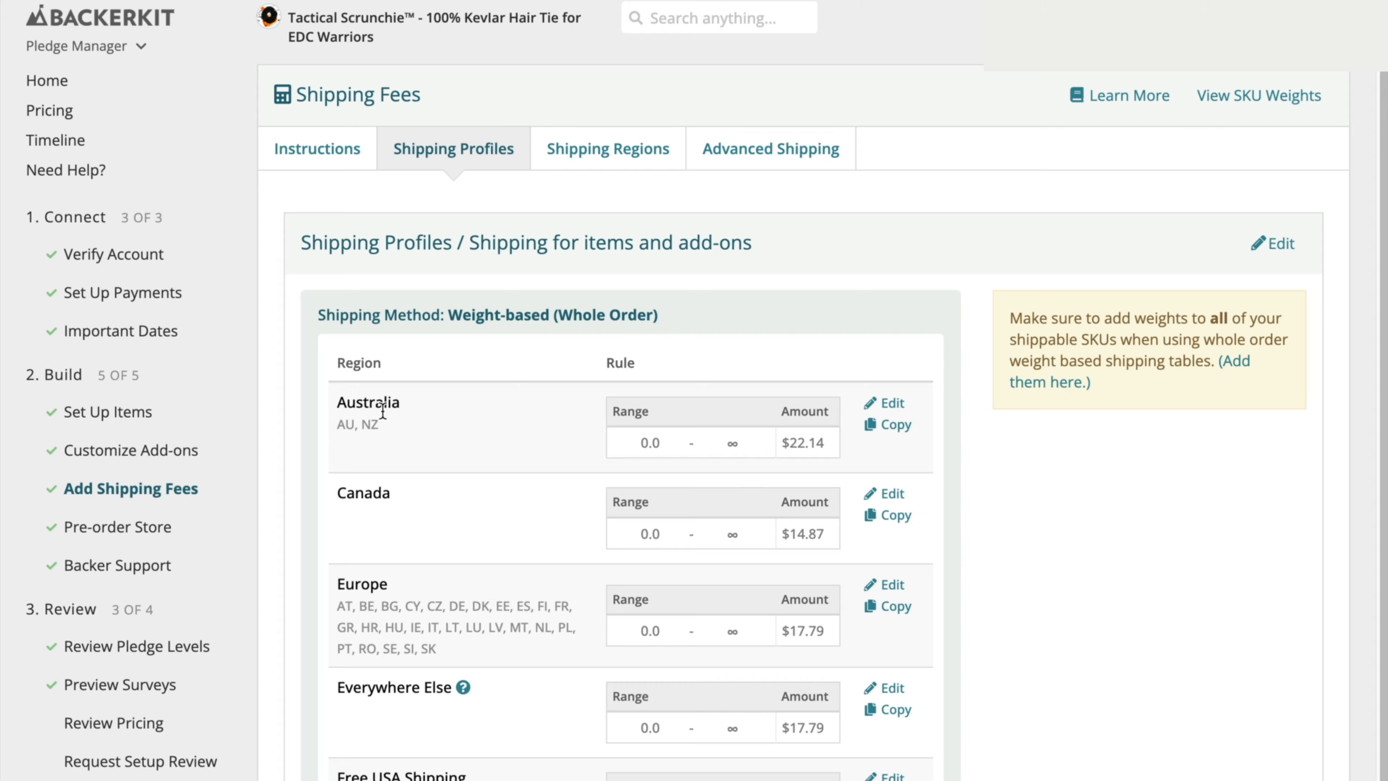
{"action": "mouse_move", "coordinate": [391, 405]}
{"action": "left_mouse_down"}
{"action": "mouse_move", "coordinate": [354, 403]}
{"action": "mouse_move", "coordinate": [396, 427]}
{"action": "left_mouse_up"}
{"action": "double_click", "coordinate": [362, 402]}
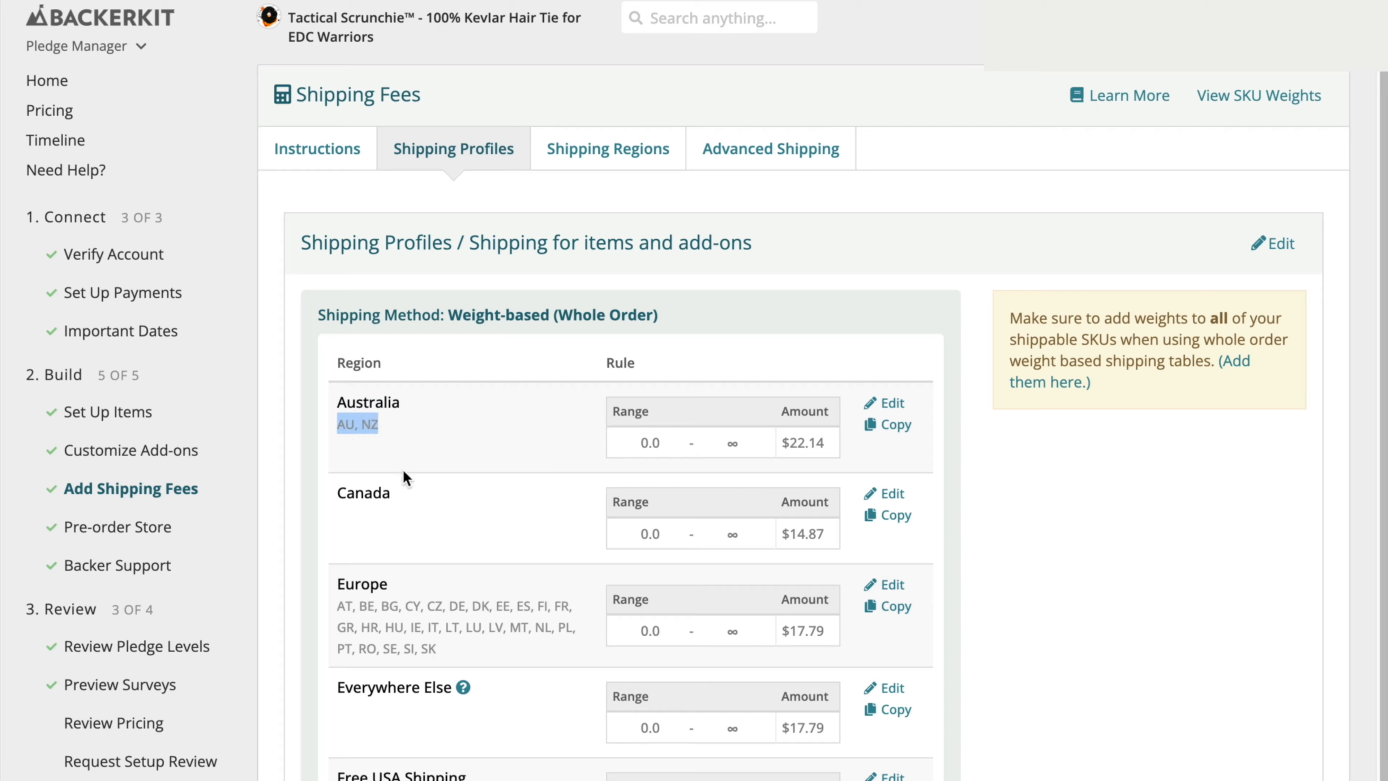
{"action": "left_click", "coordinate": [425, 442]}
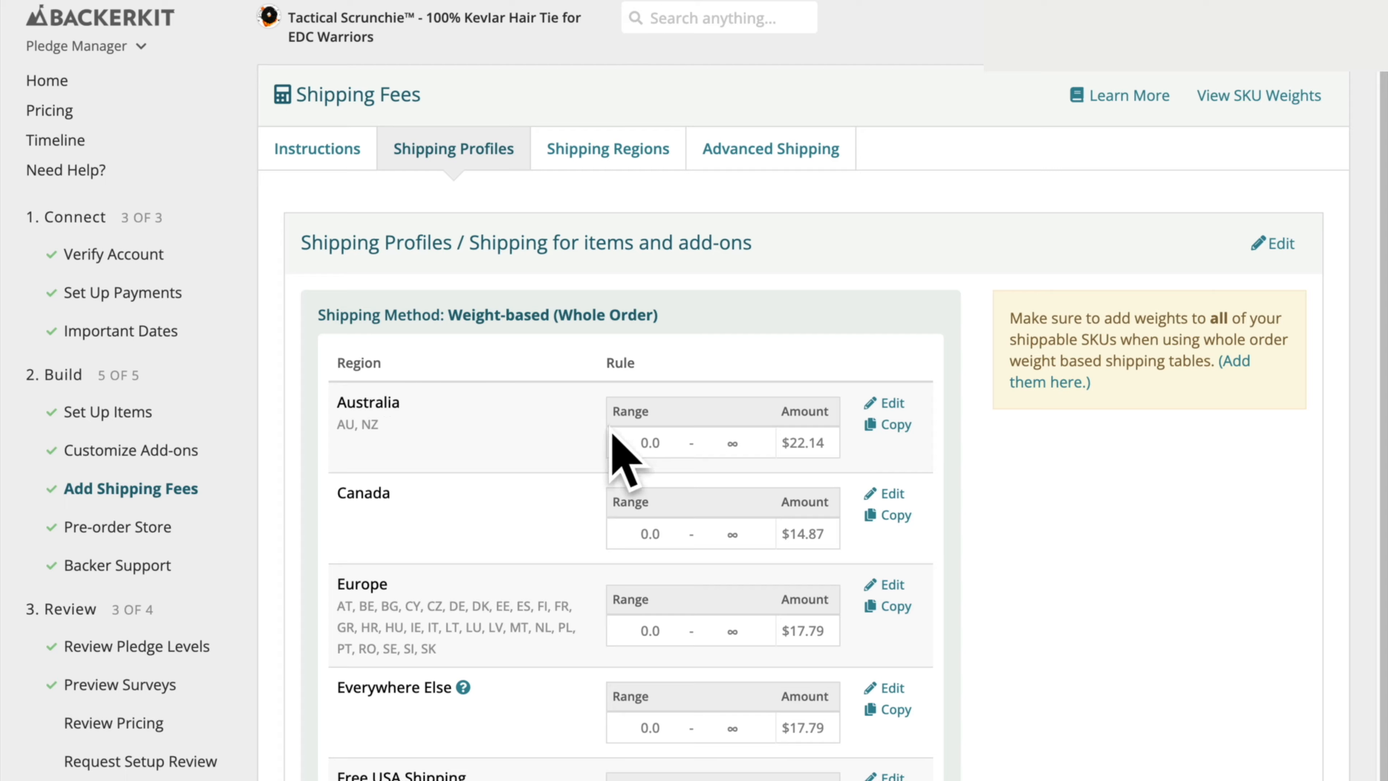
View the shipping regions, check the countries in Free USA Shipping, and return to the shipping profiles
{"action": "left_click", "coordinate": [605, 160]}
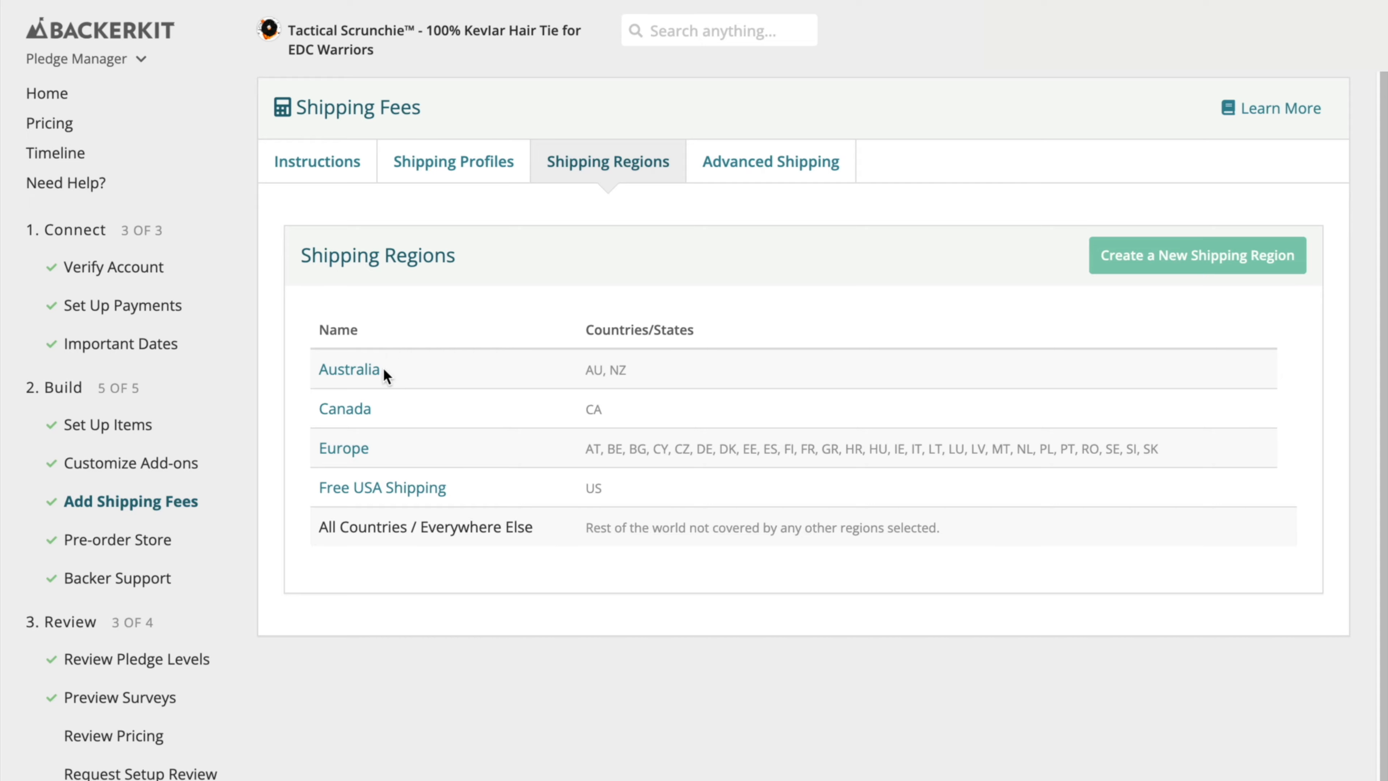
{"action": "left_click", "coordinate": [391, 492]}
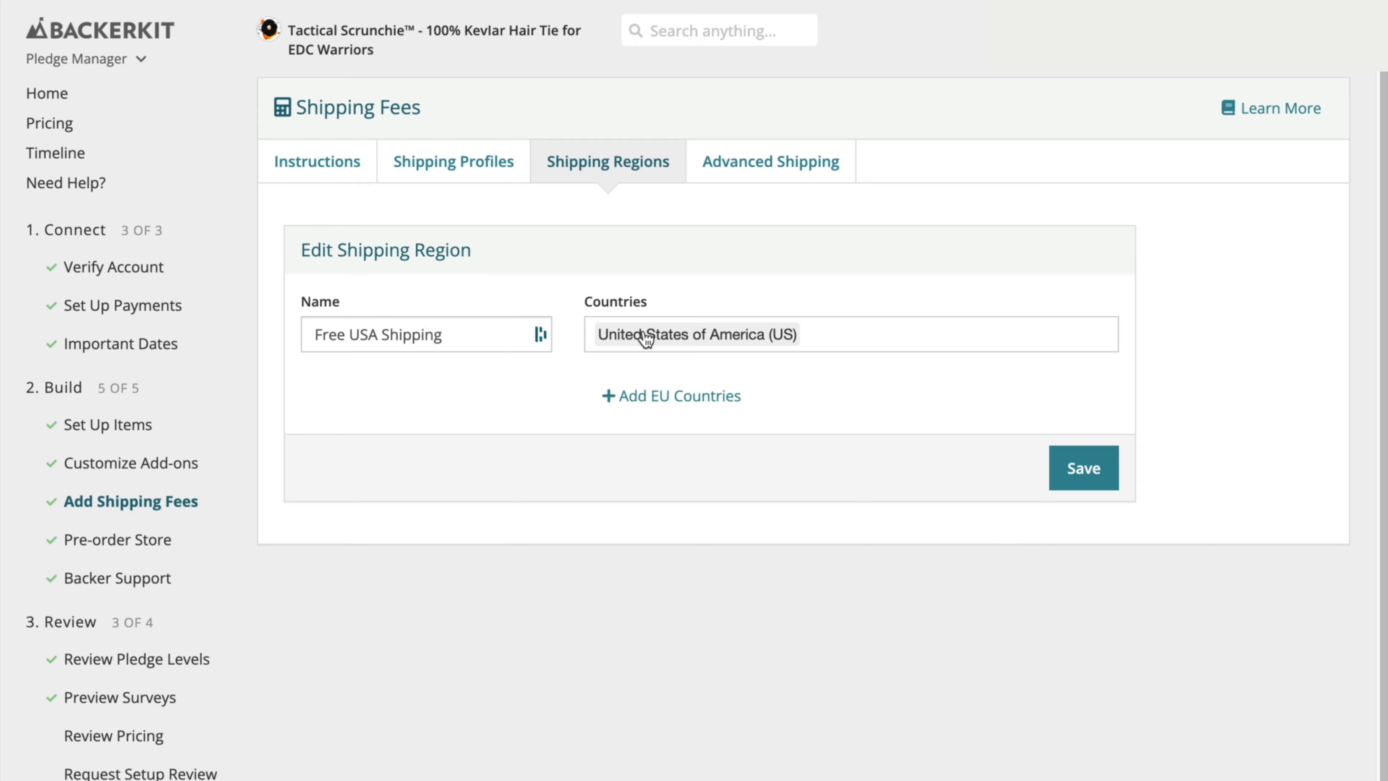
{"action": "left_click", "coordinate": [465, 164]}
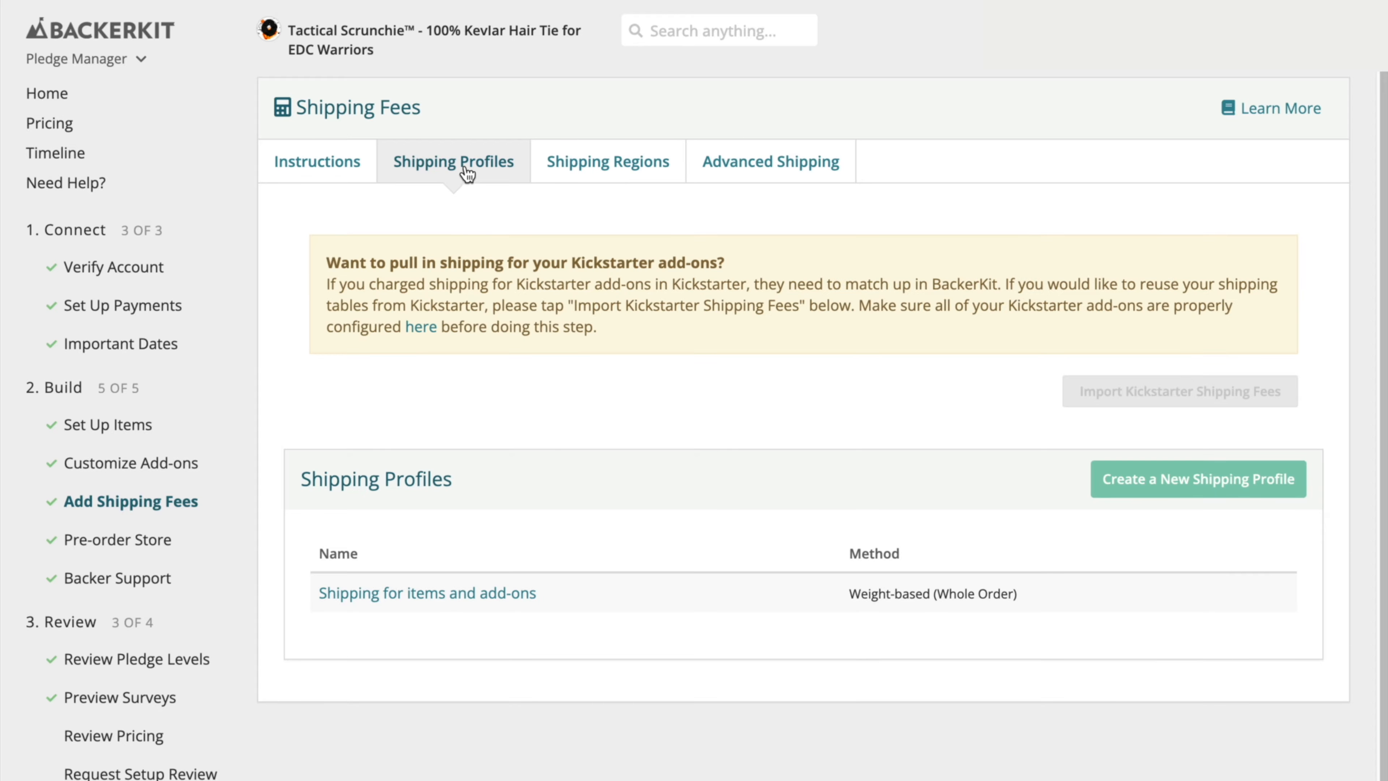
{"action": "left_click", "coordinate": [623, 169]}
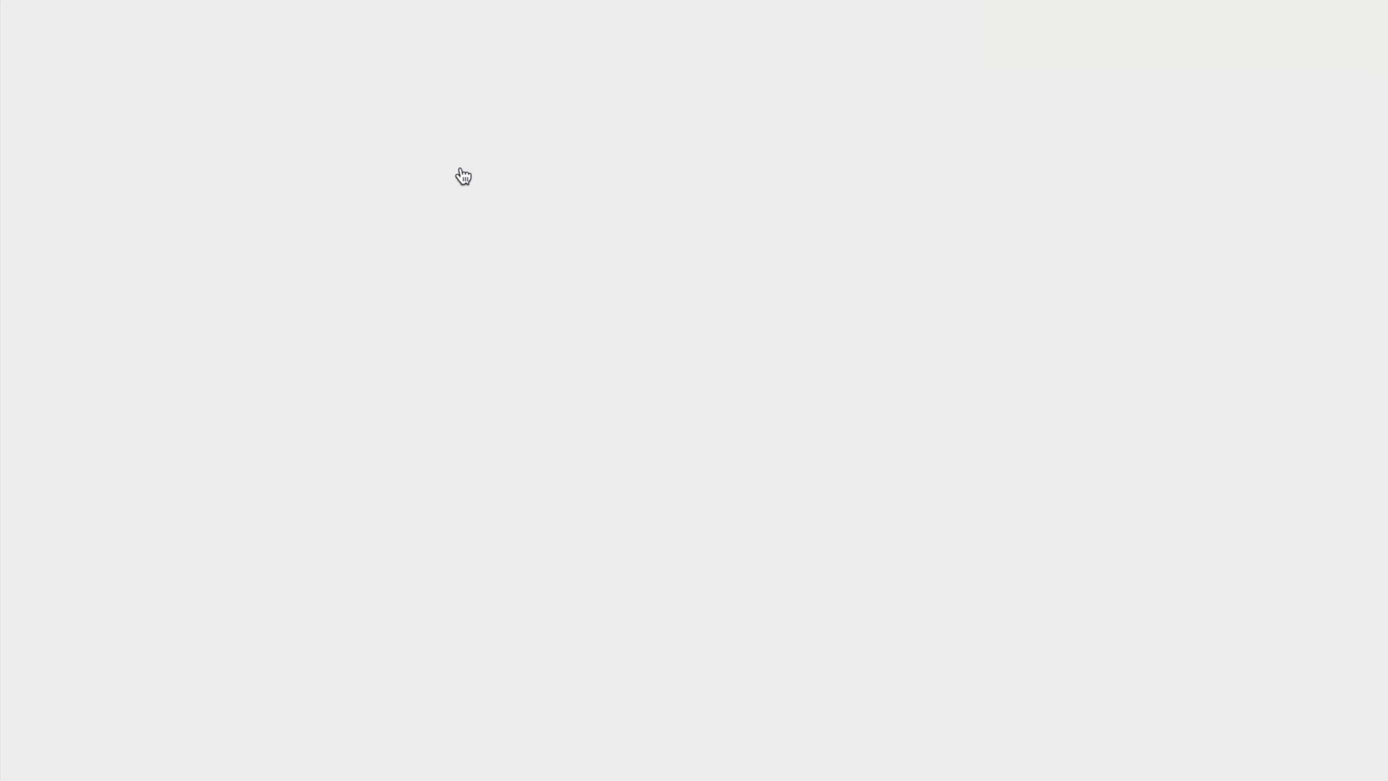
{"action": "left_click", "coordinate": [461, 171]}
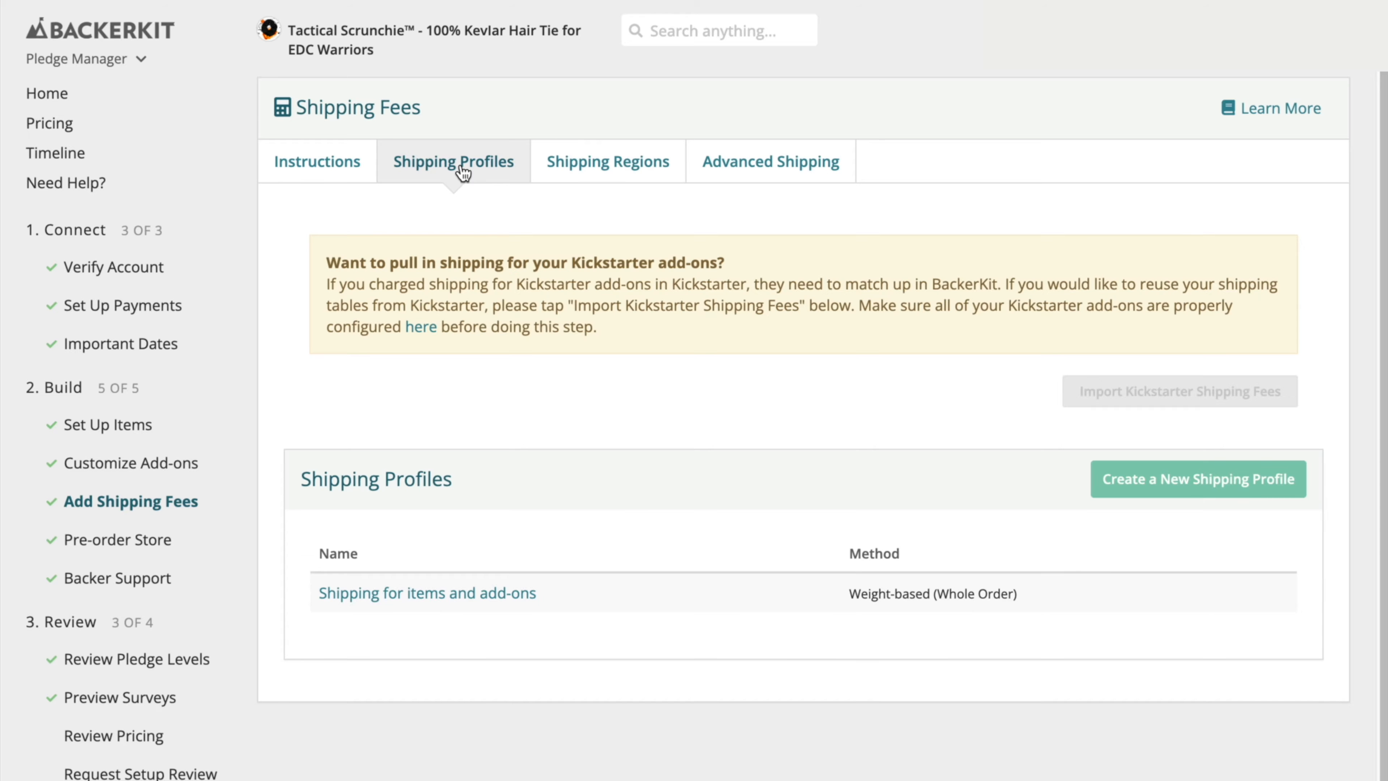
Try setting the Free USA Shipping amount to $5 in the "Shipping for items and add-ons" profile, and undo the entry
{"action": "left_click", "coordinate": [451, 602]}
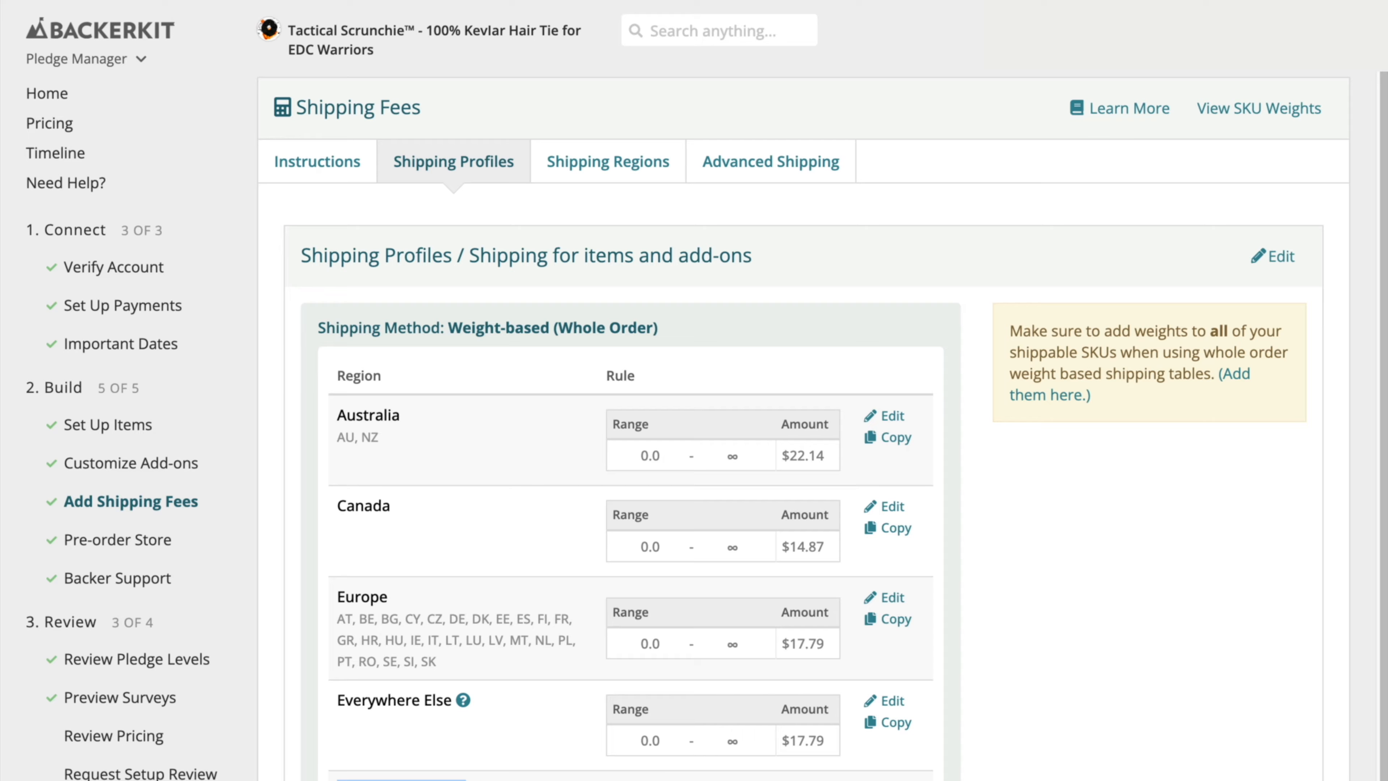
{"action": "left_click", "coordinate": [892, 779]}
{"action": "left_click", "coordinate": [884, 188]}
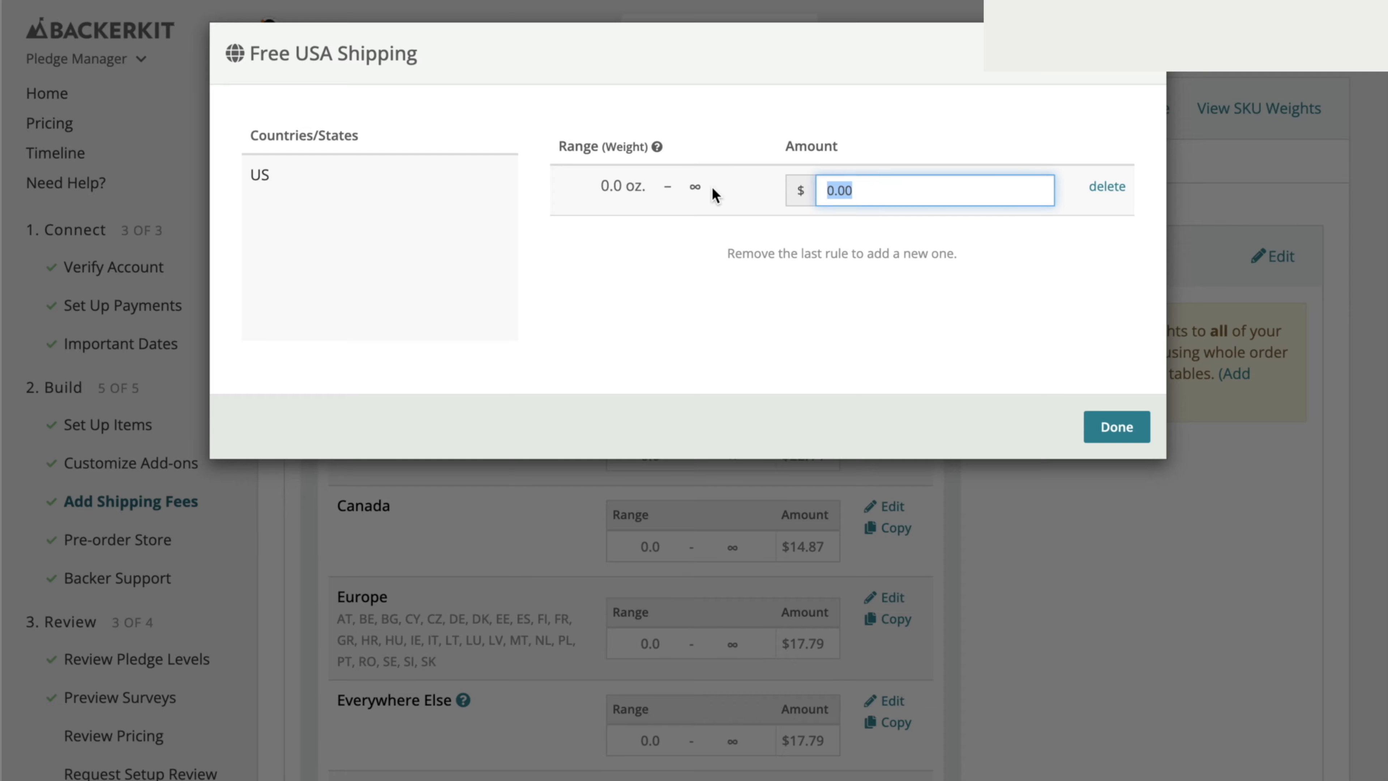
{"action": "type", "text": "5"}
{"action": "key", "text": "super+z"}
{"action": "key", "text": "Return"}
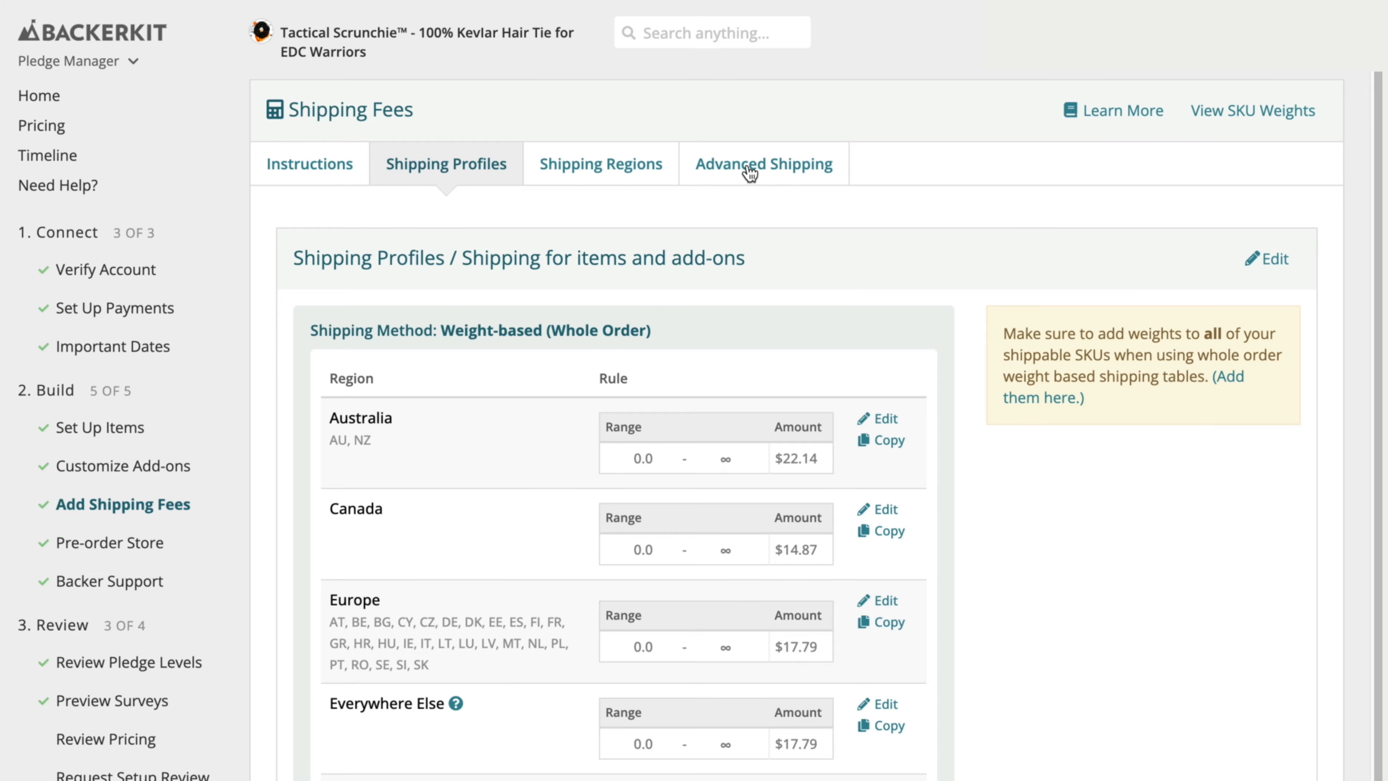
Look through the advanced shipping options for excluded countries, local pickup and add-on region hiding
{"action": "left_click", "coordinate": [738, 115]}
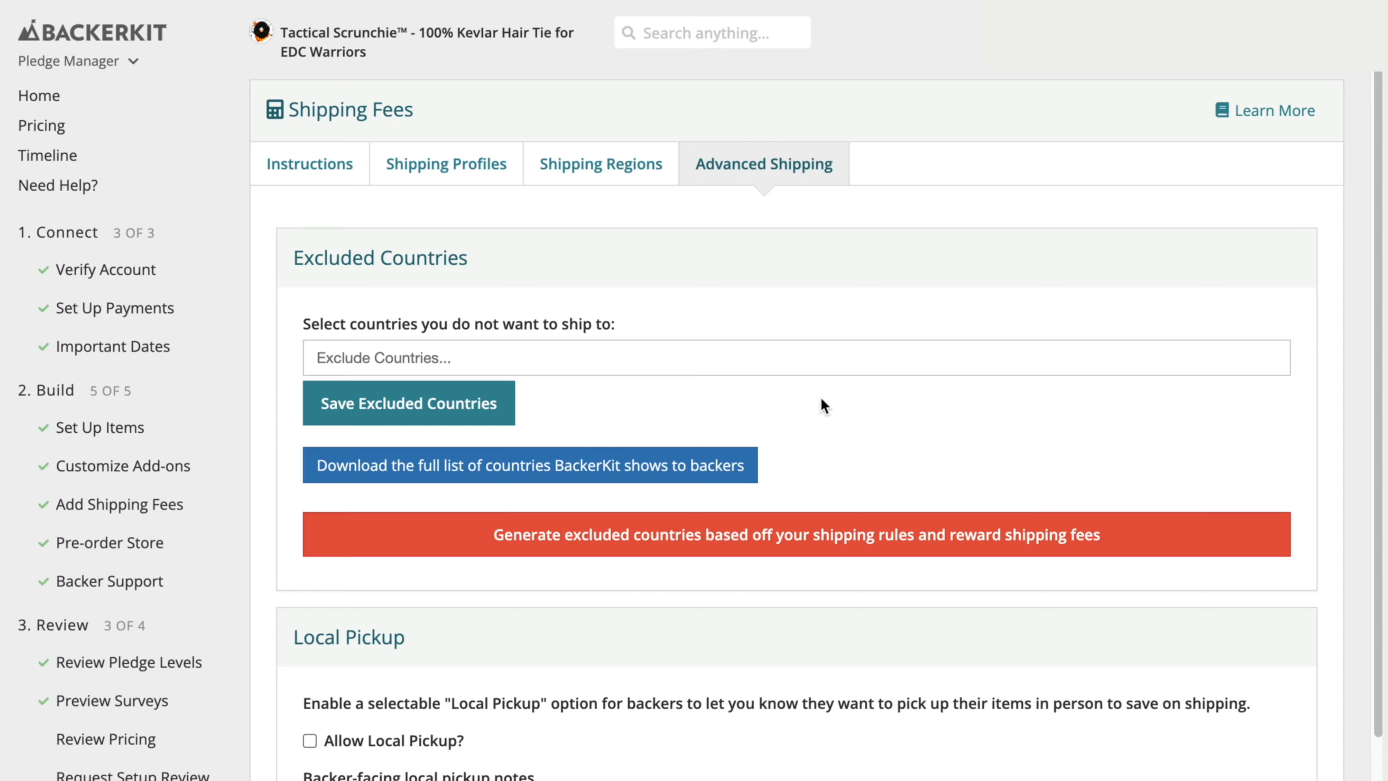
{"action": "scroll", "coordinate": [821, 405], "scroll_direction": "down", "scroll_amount": 10}
{"action": "scroll", "coordinate": [821, 405], "scroll_direction": "up", "scroll_amount": 1}
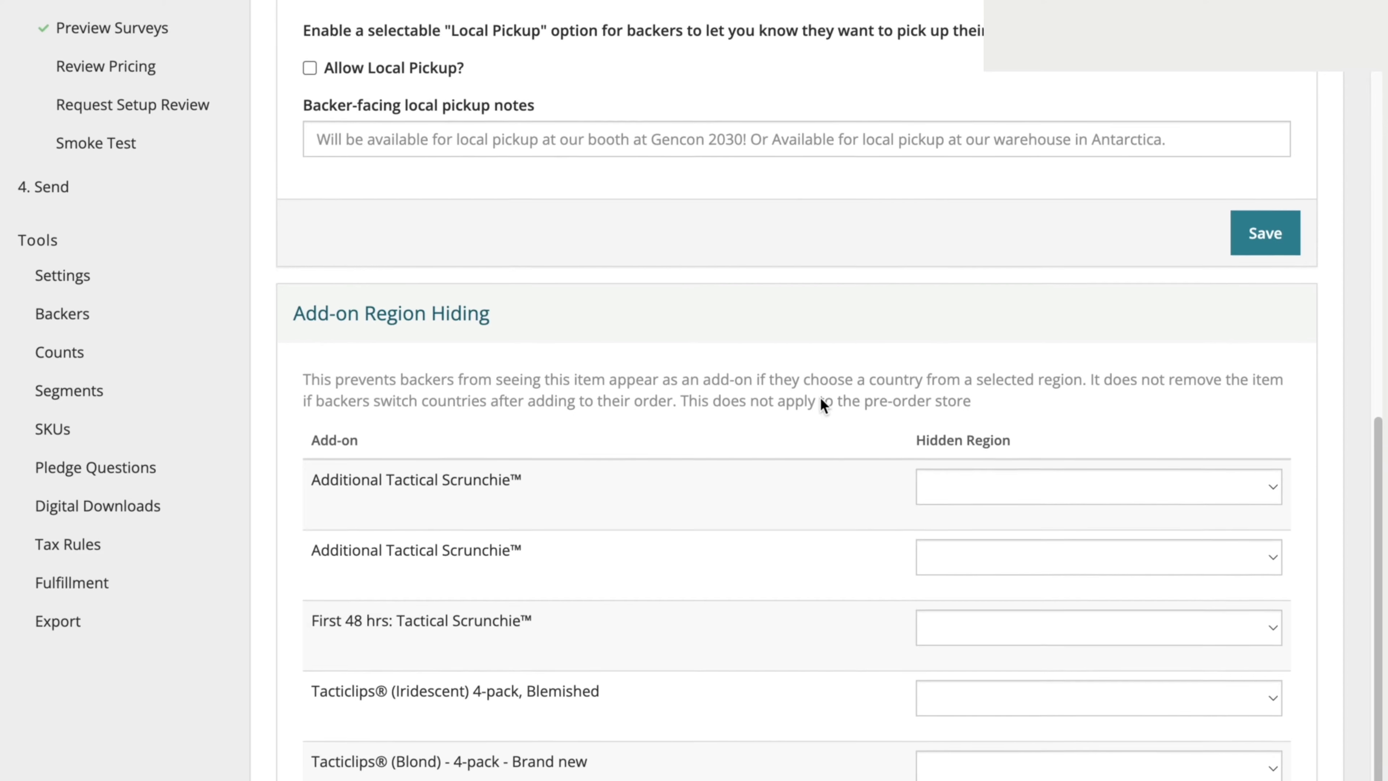
{"action": "scroll", "coordinate": [820, 397], "scroll_direction": "up", "scroll_amount": 10}
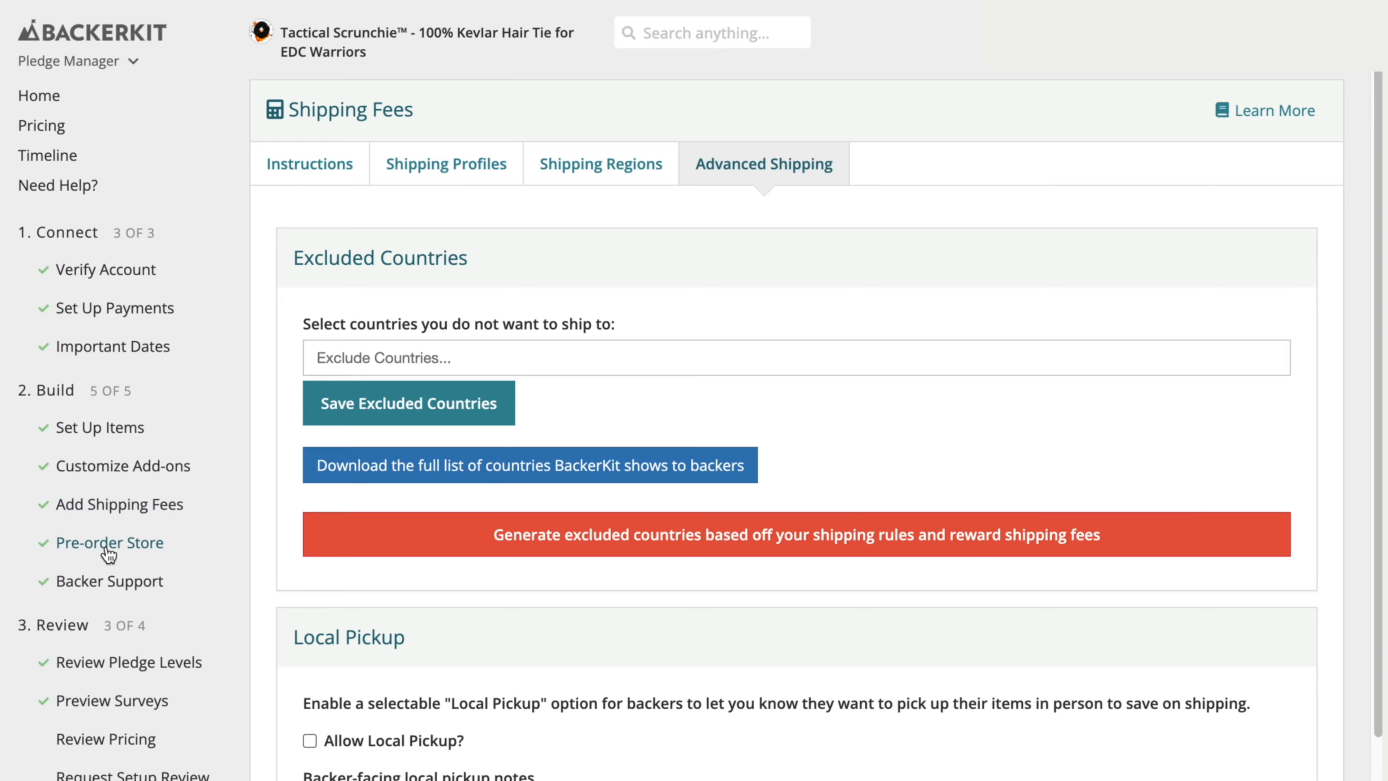
Look through the pre-order store setup, including its store status and branding, and visit the backer support settings
{"action": "left_click", "coordinate": [87, 544]}
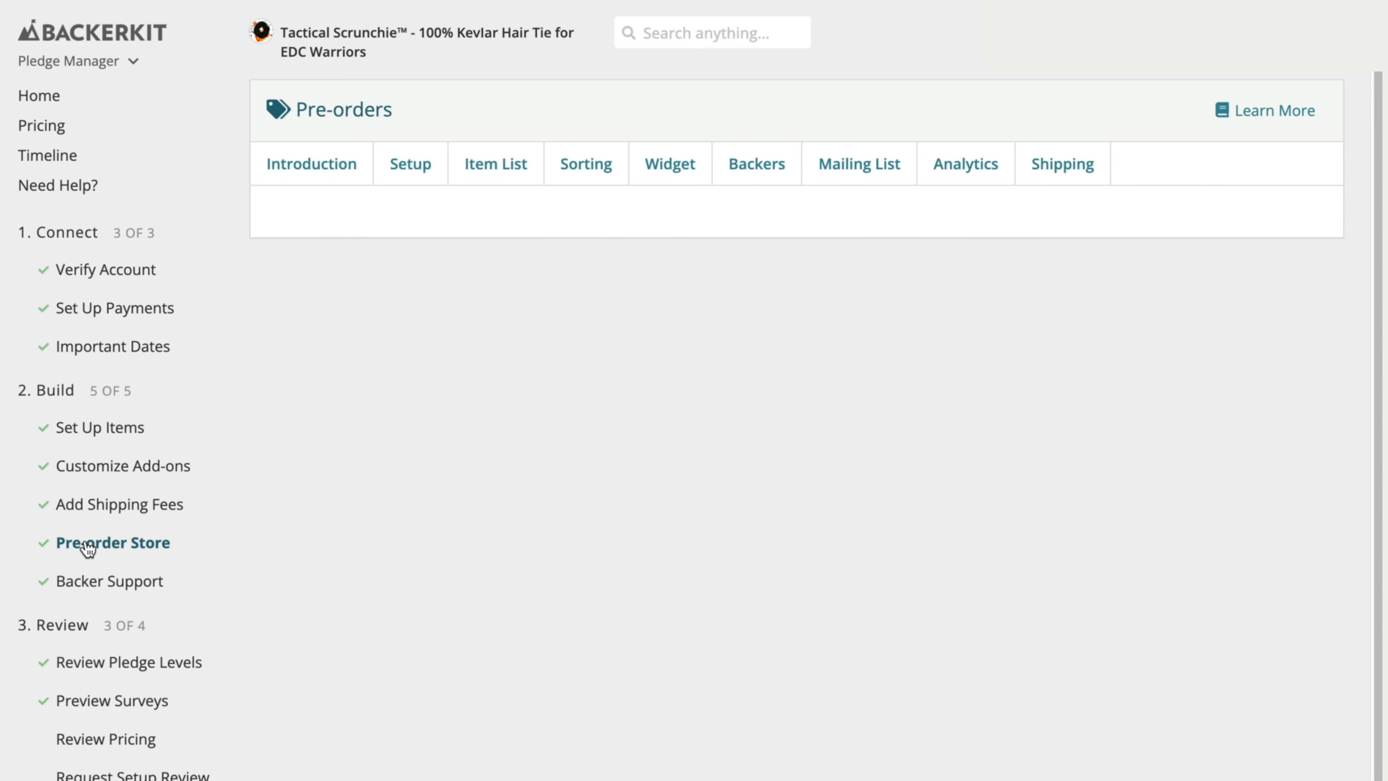
{"action": "scroll", "coordinate": [87, 548], "scroll_direction": "down", "scroll_amount": 4}
{"action": "scroll", "coordinate": [435, 544], "scroll_direction": "up", "scroll_amount": 4}
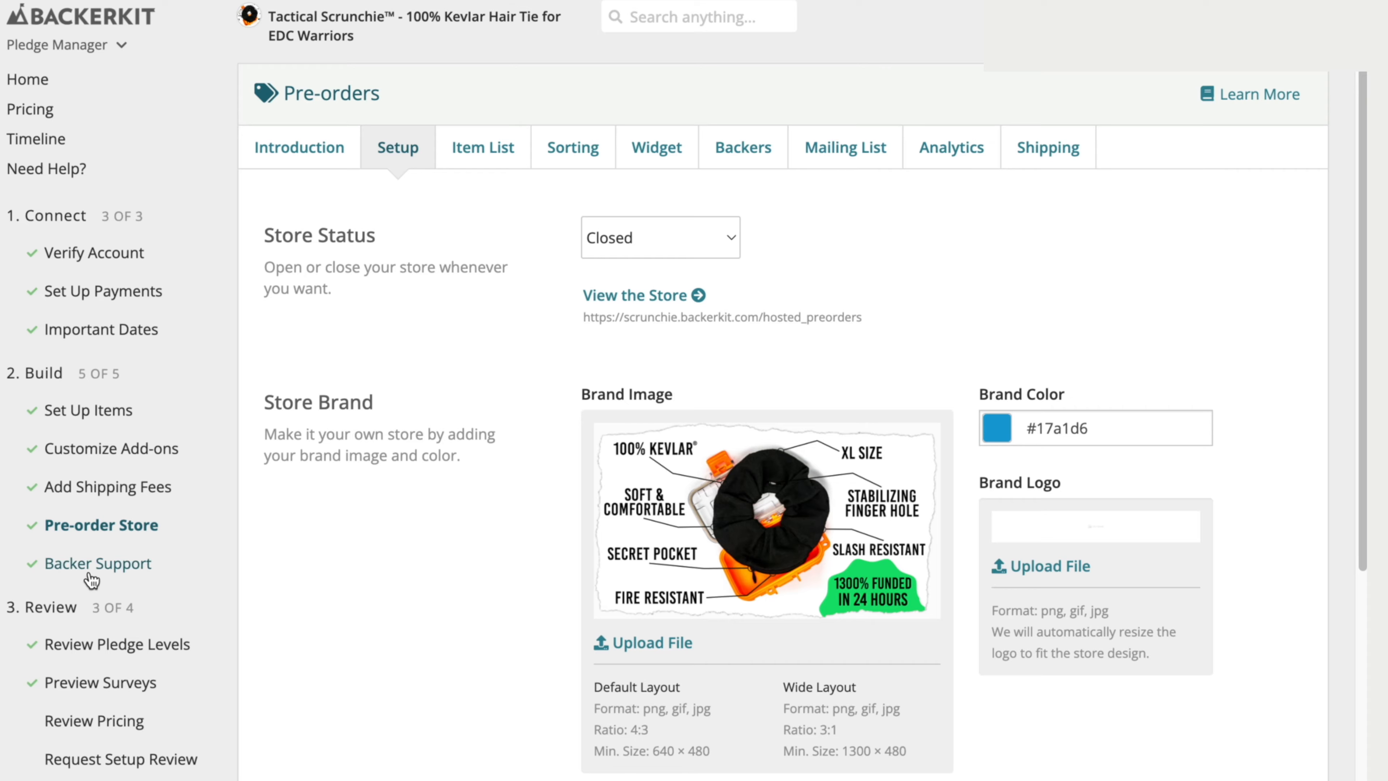
{"action": "left_click", "coordinate": [309, 388]}
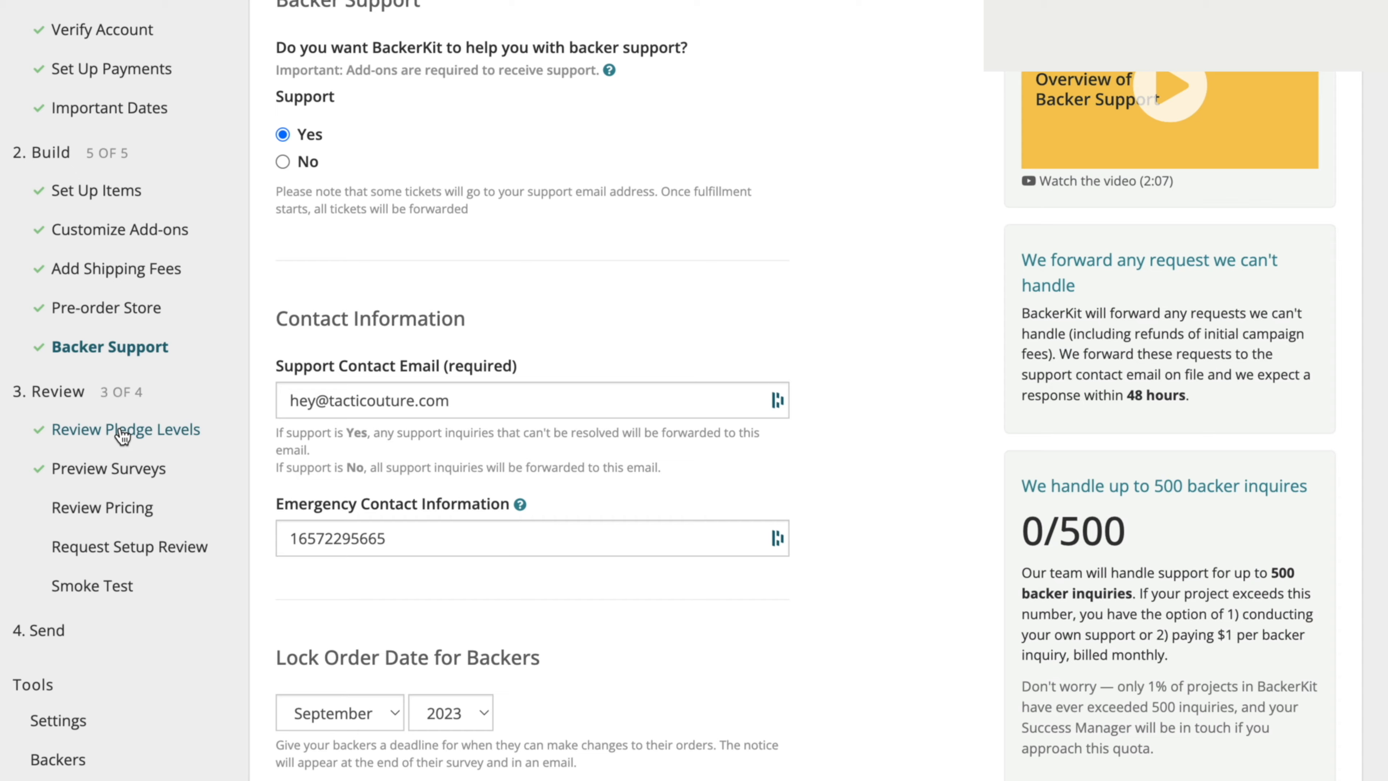
Open the pledge level review and look through the listed pledge levels with their survey settings and shipping fees
{"action": "left_click", "coordinate": [123, 432]}
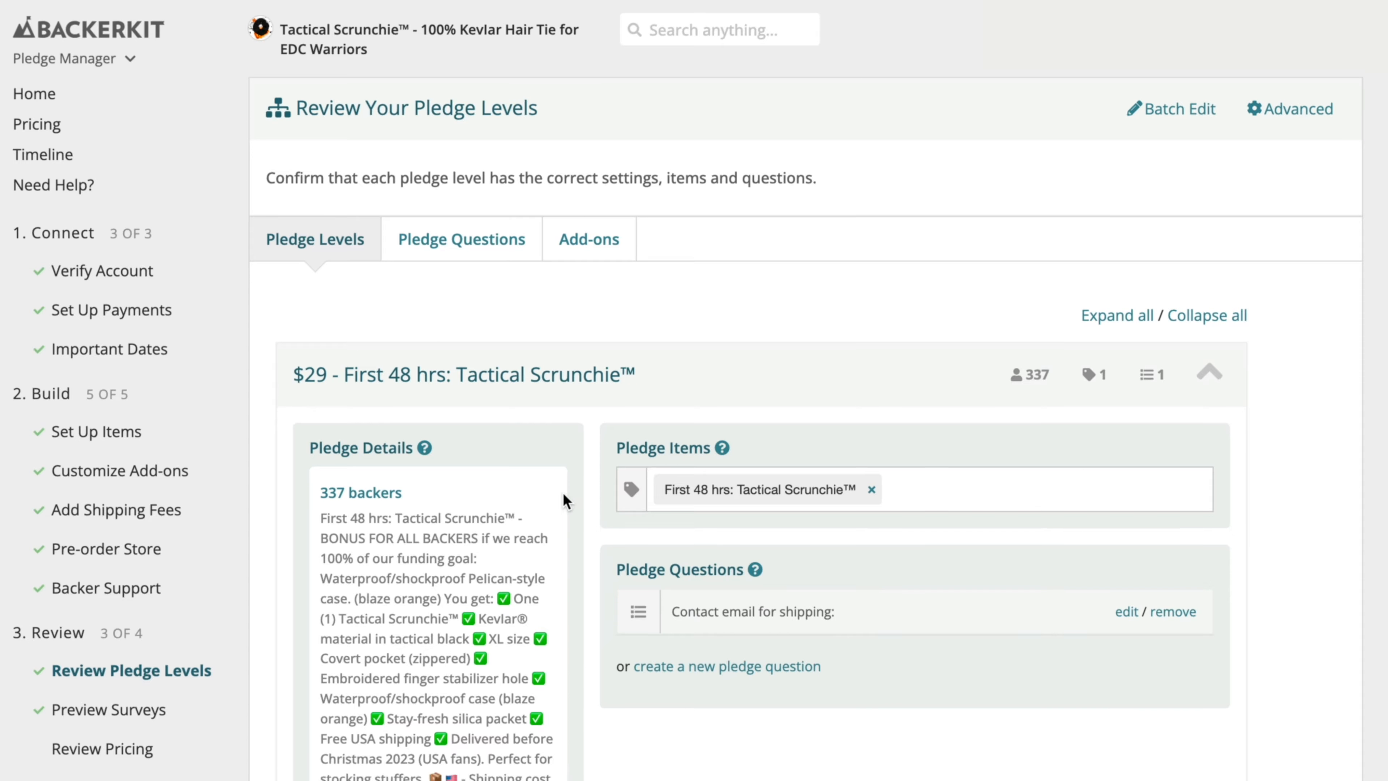
{"action": "scroll", "coordinate": [563, 496], "scroll_direction": "down", "scroll_amount": 10}
{"action": "scroll", "coordinate": [676, 495], "scroll_direction": "down", "scroll_amount": 15}
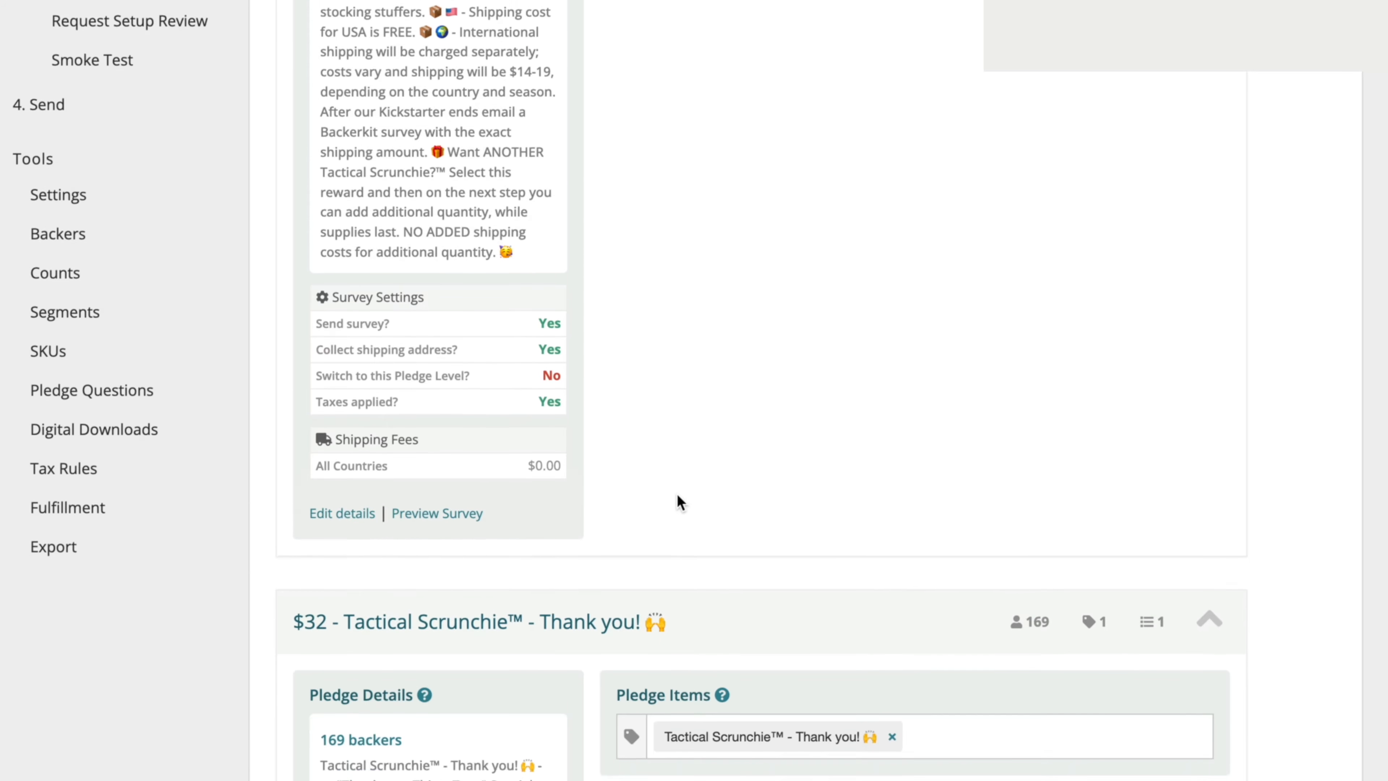
{"action": "key", "text": "Home"}
Examine the backer count and reward description of the $29 "First 48 hrs: Tactical Scrunchie" pledge level
{"action": "scroll", "coordinate": [677, 494], "scroll_direction": "down", "scroll_amount": 4}
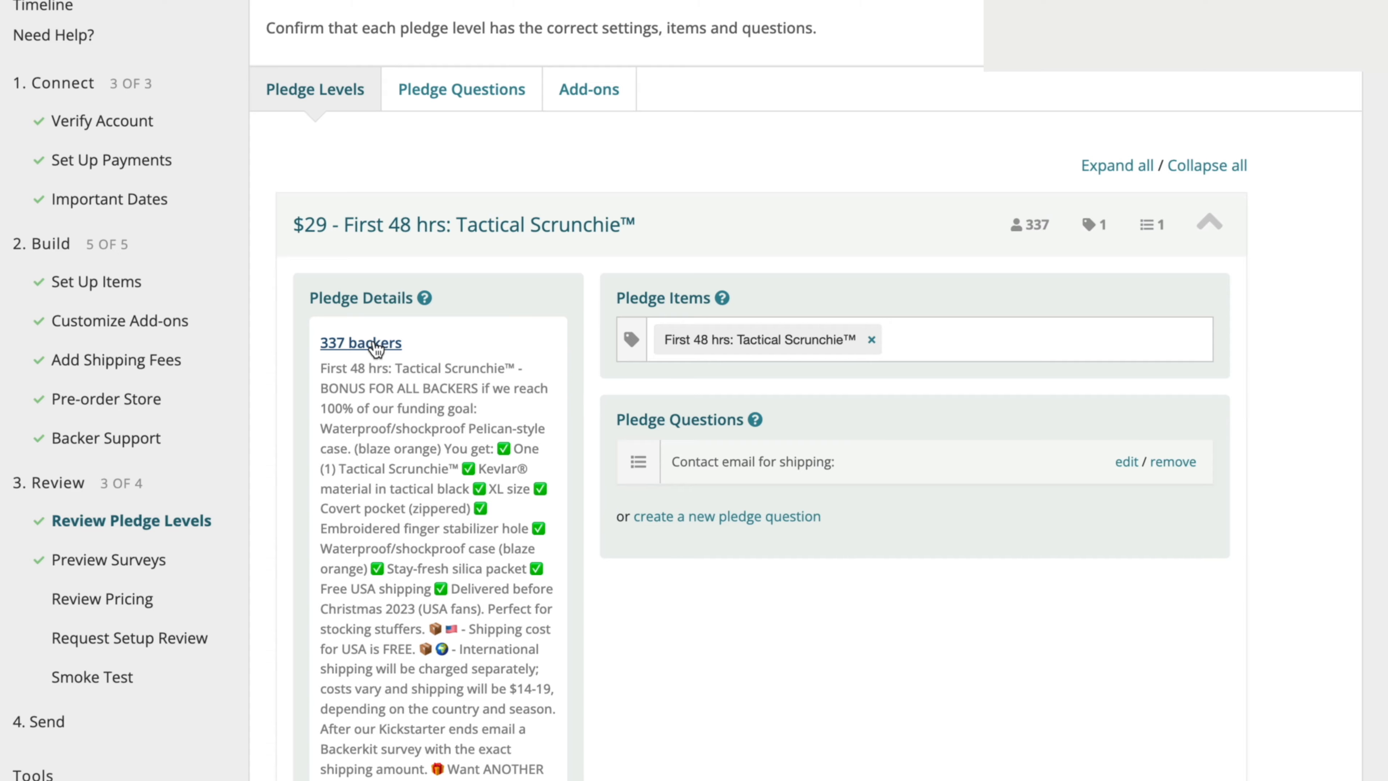
{"action": "left_click_drag", "start_coordinate": [422, 344], "coordinate": [313, 342]}
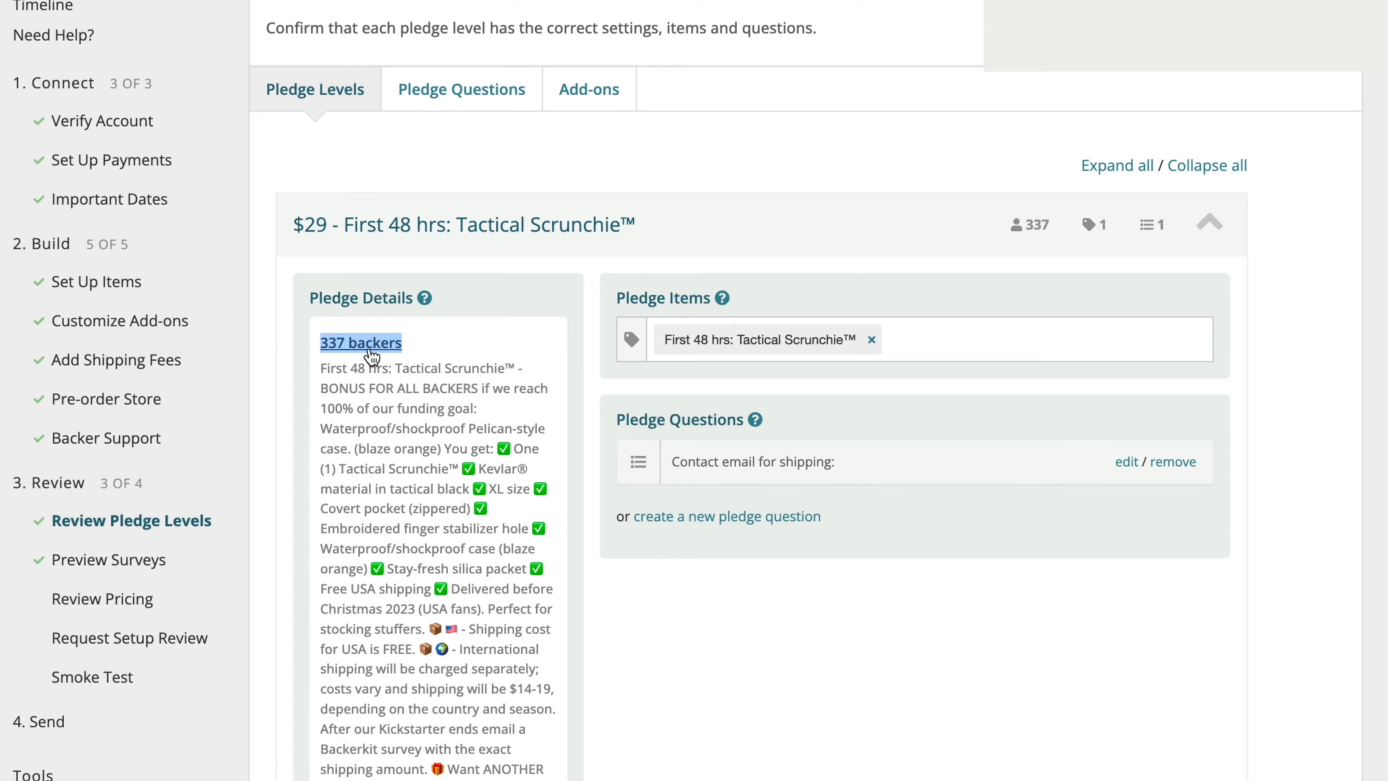
{"action": "left_click", "coordinate": [375, 390]}
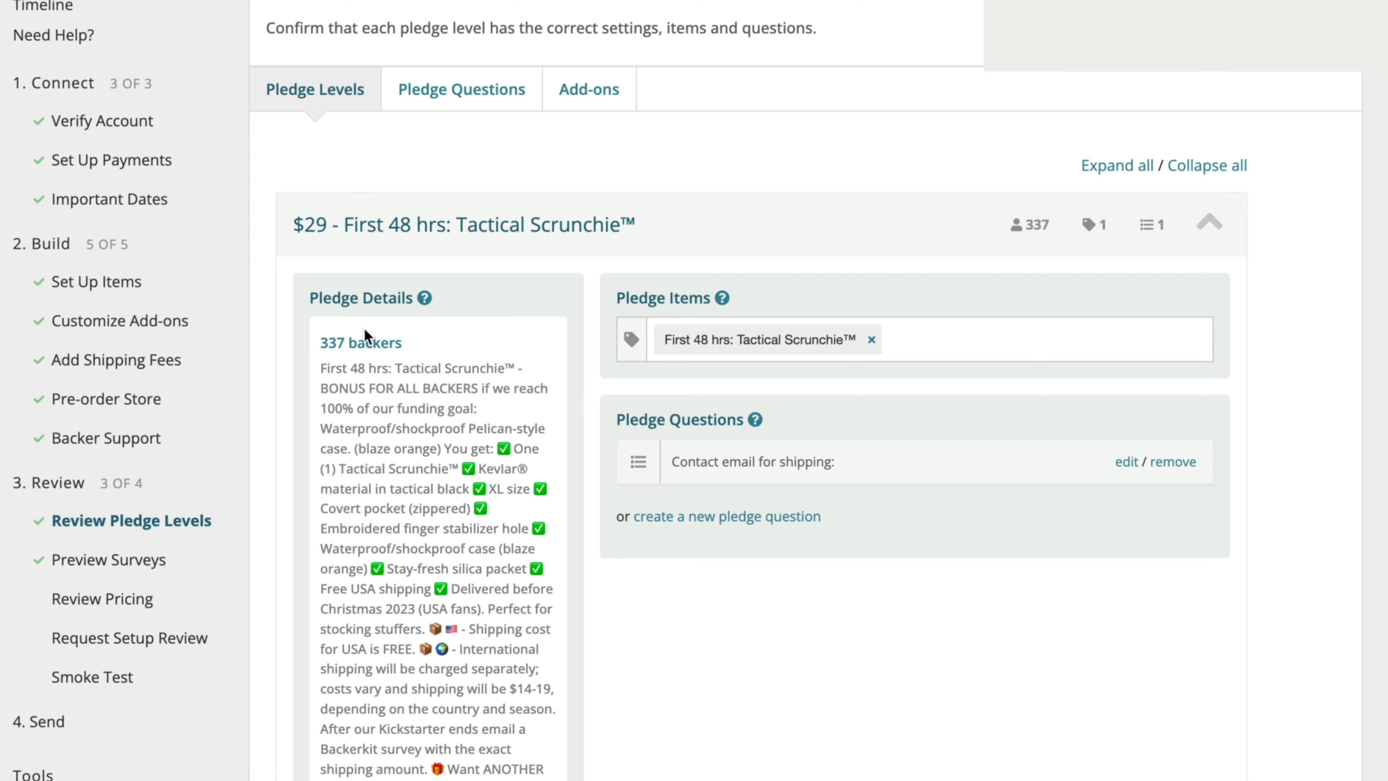
{"action": "left_click_drag", "start_coordinate": [412, 344], "coordinate": [310, 341]}
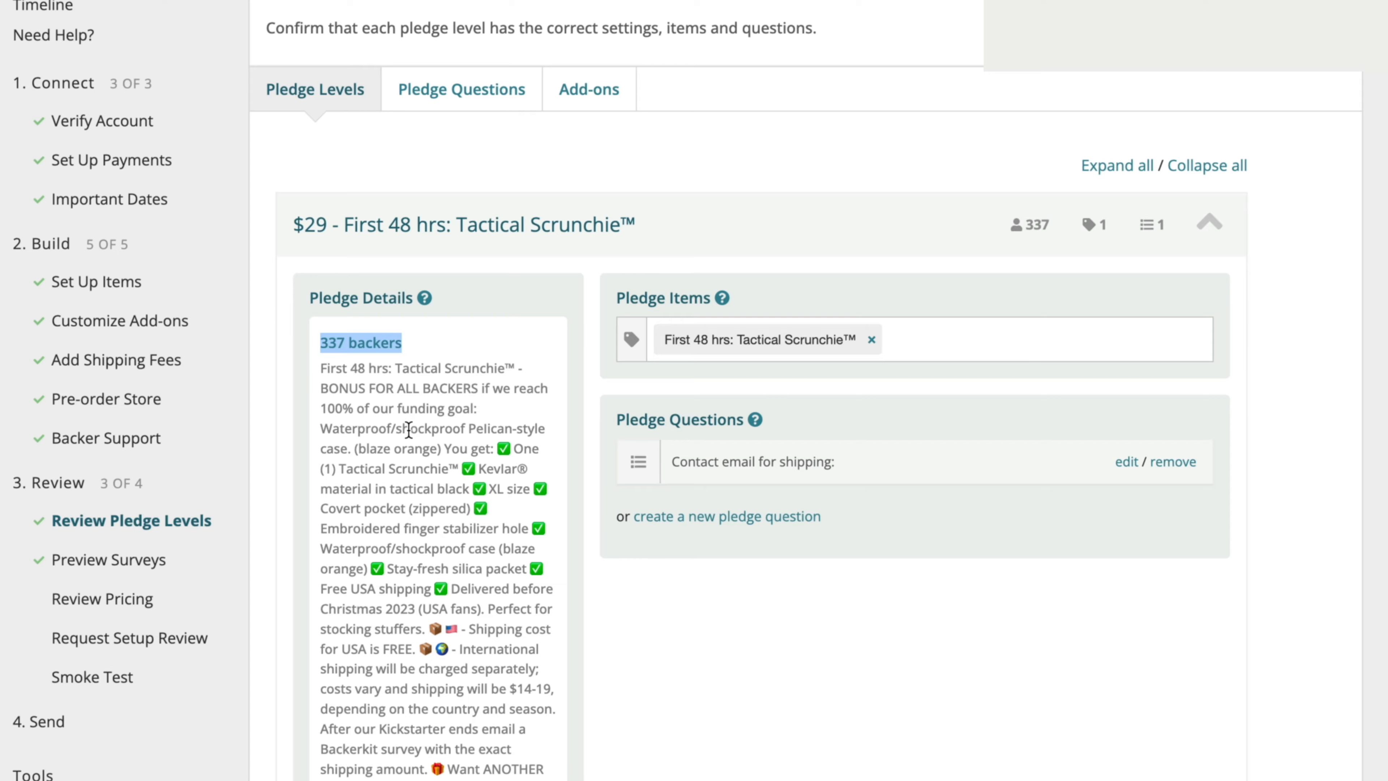
{"action": "scroll", "coordinate": [406, 428], "scroll_direction": "down", "scroll_amount": 3}
{"action": "scroll", "coordinate": [404, 428], "scroll_direction": "up", "scroll_amount": 1}
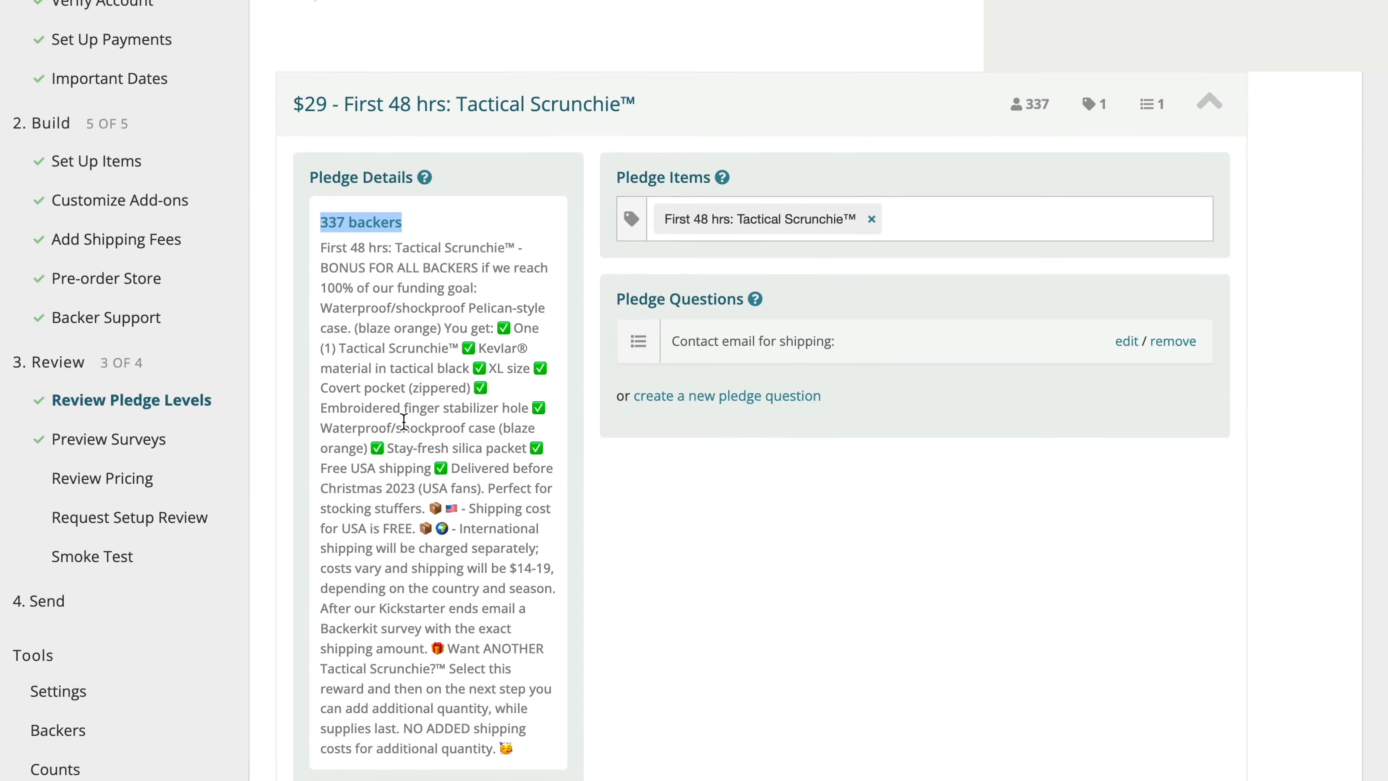
{"action": "left_click", "coordinate": [463, 455]}
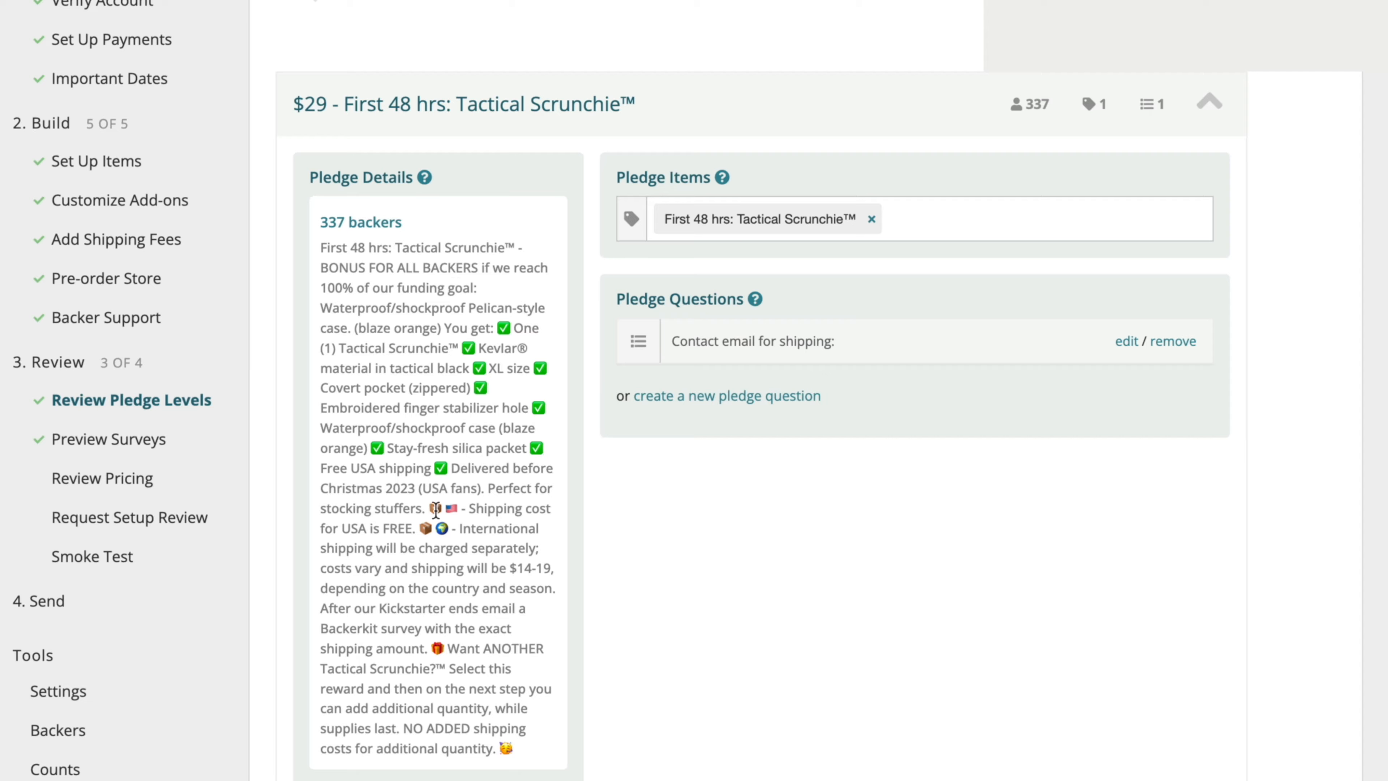
{"action": "left_click_drag", "start_coordinate": [493, 668], "coordinate": [441, 569]}
{"action": "left_click", "coordinate": [455, 428]}
{"action": "left_click_drag", "start_coordinate": [344, 249], "coordinate": [469, 729]}
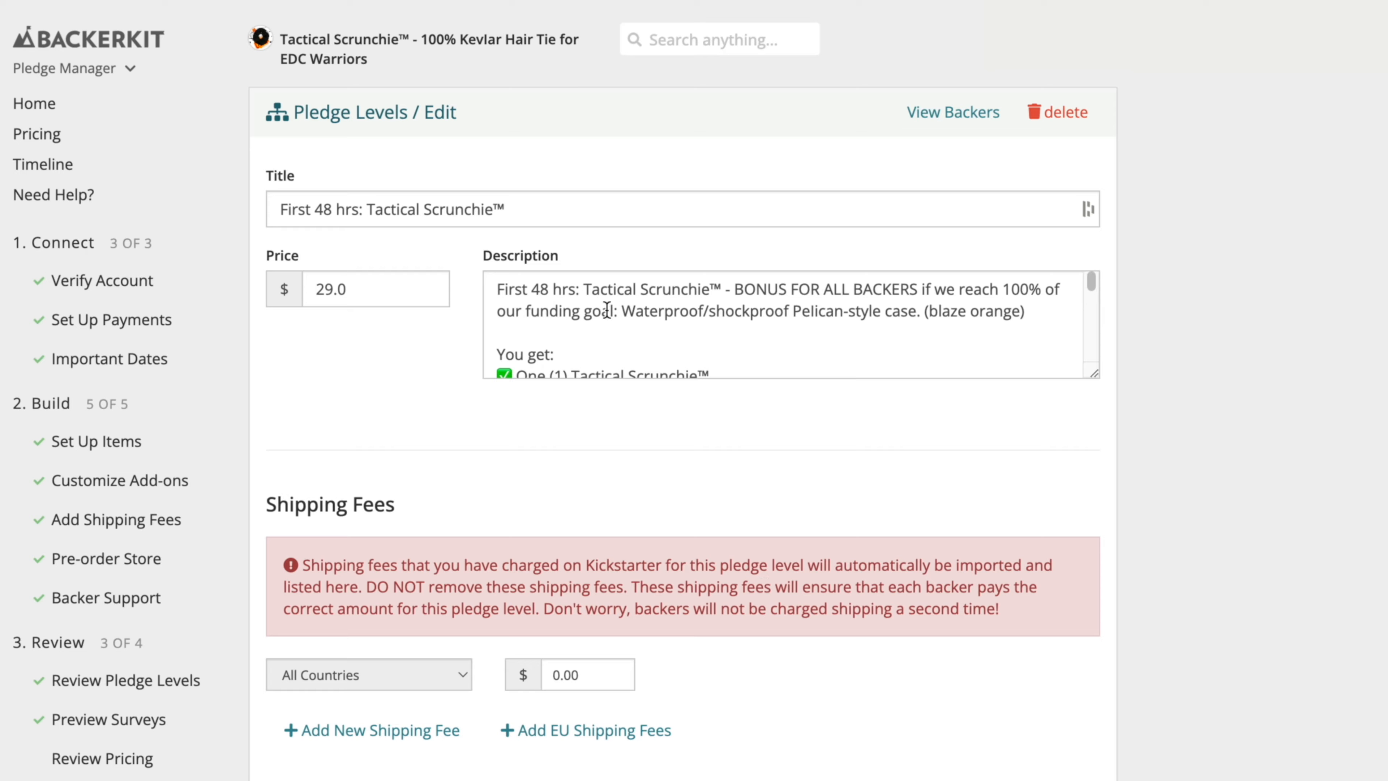
View the edit page of the "First 48 hrs: Tactical Scrunchie" pledge level, checking its description and shipping fees
{"action": "mouse_move", "coordinate": [578, 298]}
{"action": "left_mouse_down"}
{"action": "mouse_move", "coordinate": [554, 279]}
{"action": "mouse_move", "coordinate": [561, 301]}
{"action": "left_mouse_up"}
{"action": "left_click", "coordinate": [666, 310]}
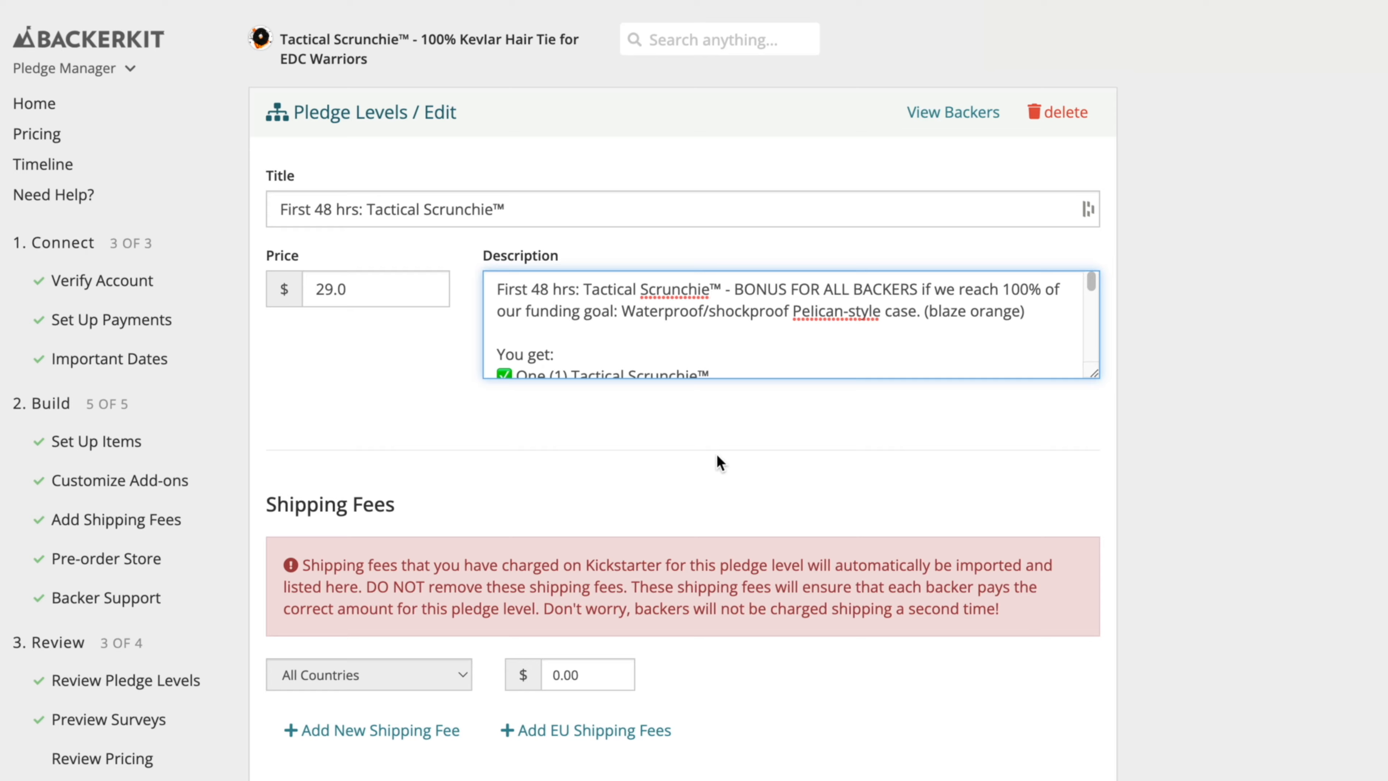
{"action": "scroll", "coordinate": [716, 452], "scroll_direction": "down", "scroll_amount": 2}
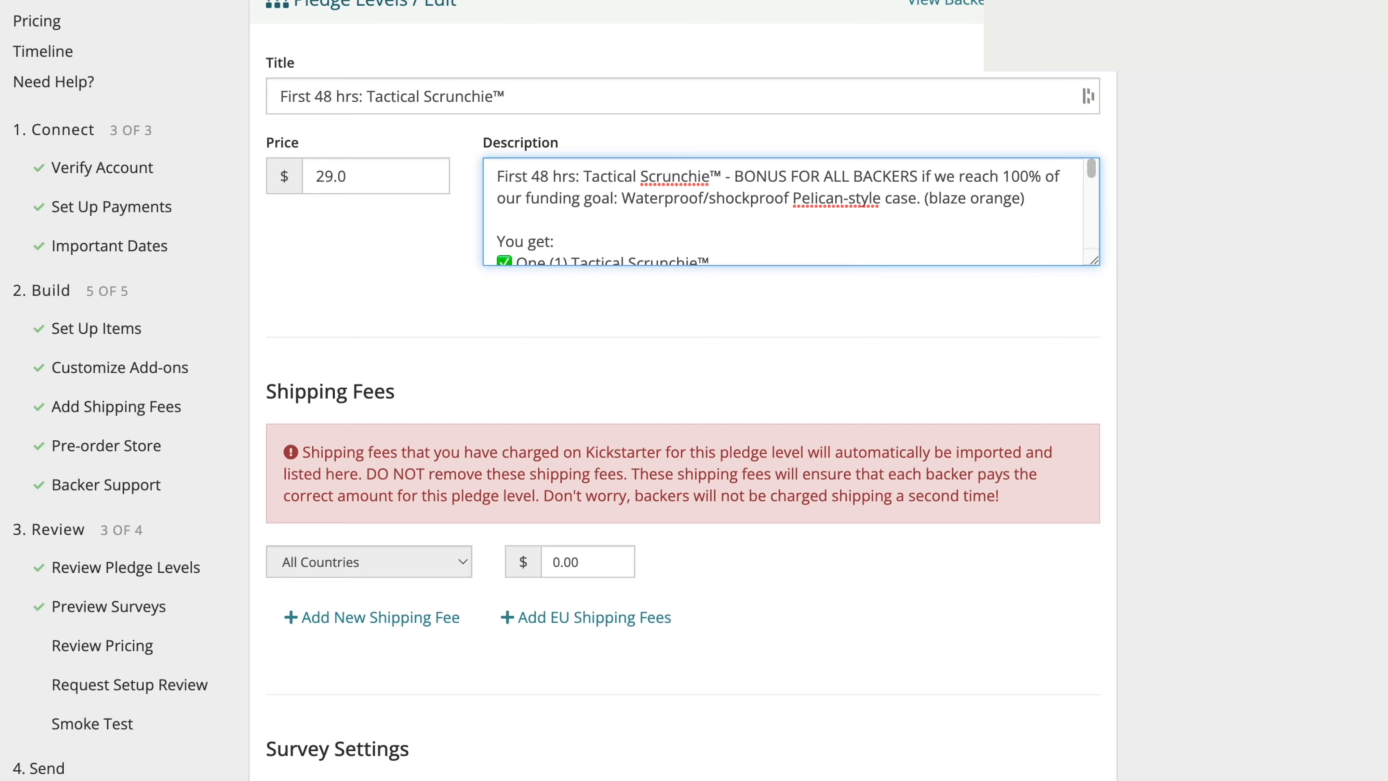
Examine the survey settings and important info sections of the "First 48 hrs: Tactical Scrunchie" pledge level, down to its available add-ons
{"action": "left_click", "coordinate": [1052, 774]}
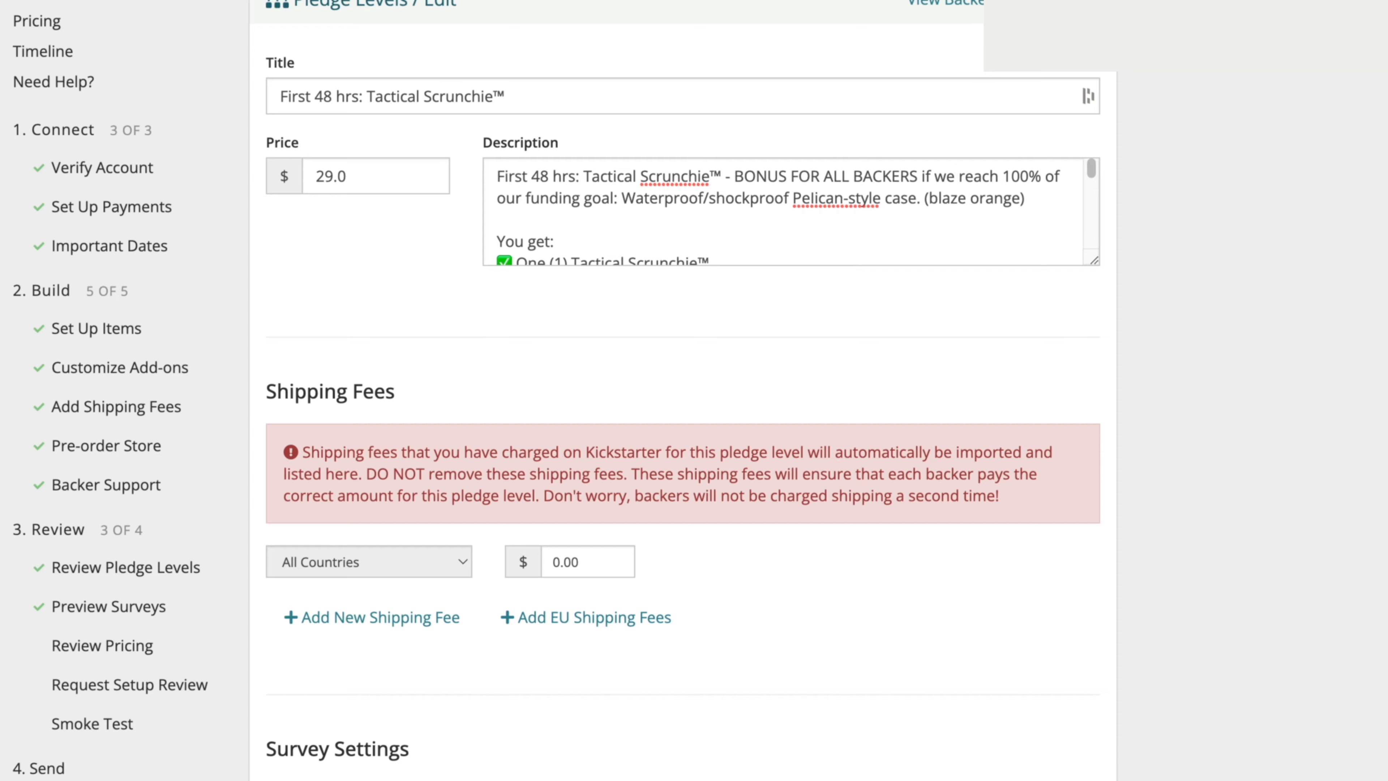
{"action": "scroll", "coordinate": [978, 735], "scroll_direction": "up", "scroll_amount": 3}
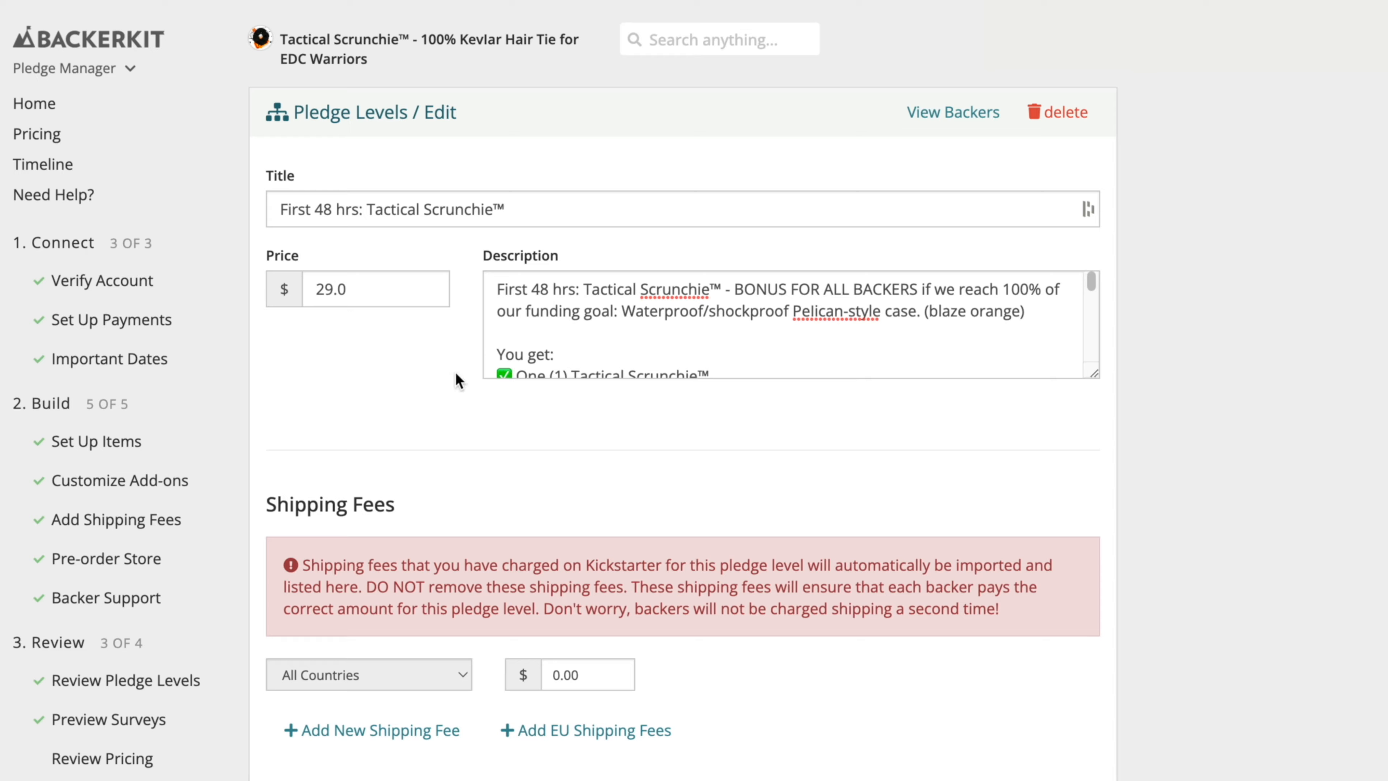
{"action": "scroll", "coordinate": [458, 380], "scroll_direction": "down", "scroll_amount": 6}
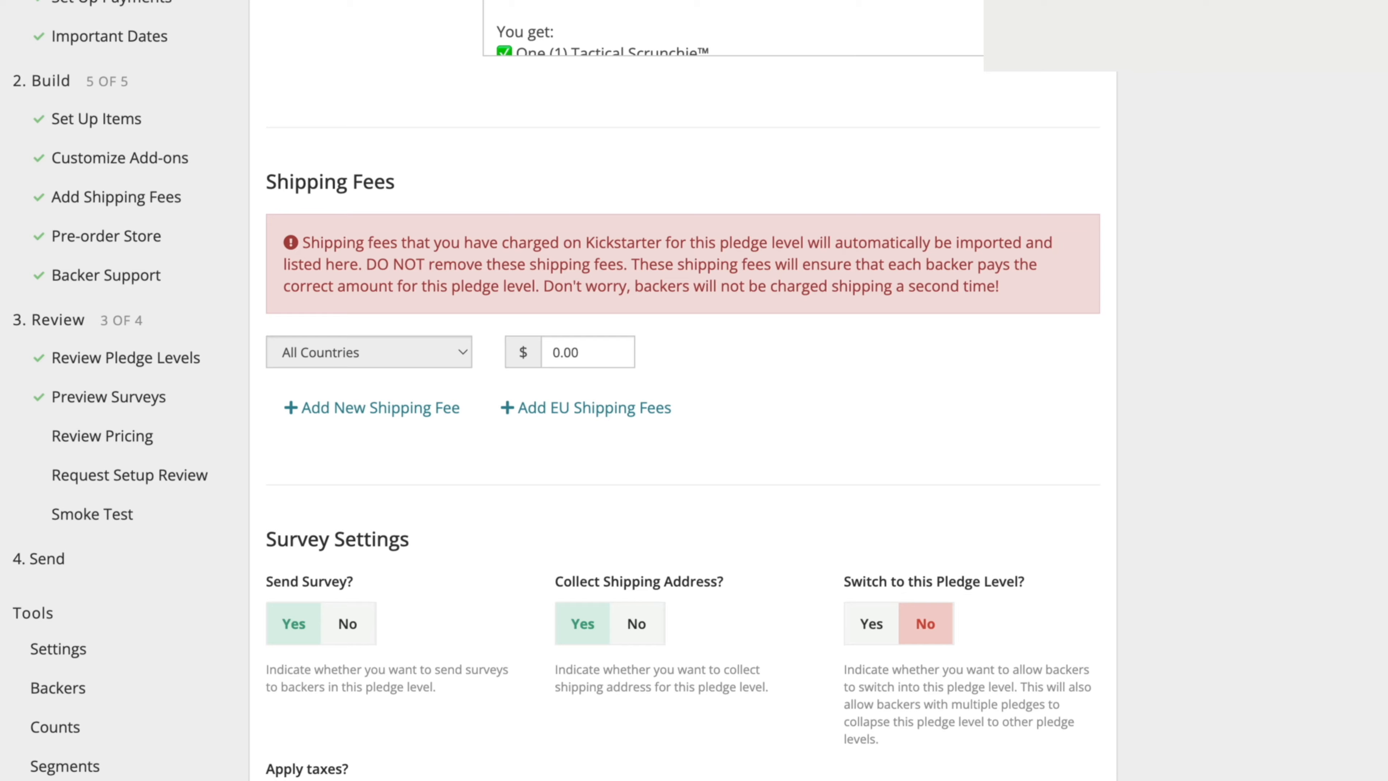
{"action": "scroll", "coordinate": [683, 390], "scroll_direction": "down", "scroll_amount": 4}
{"action": "scroll", "coordinate": [374, 766], "scroll_direction": "down", "scroll_amount": 5}
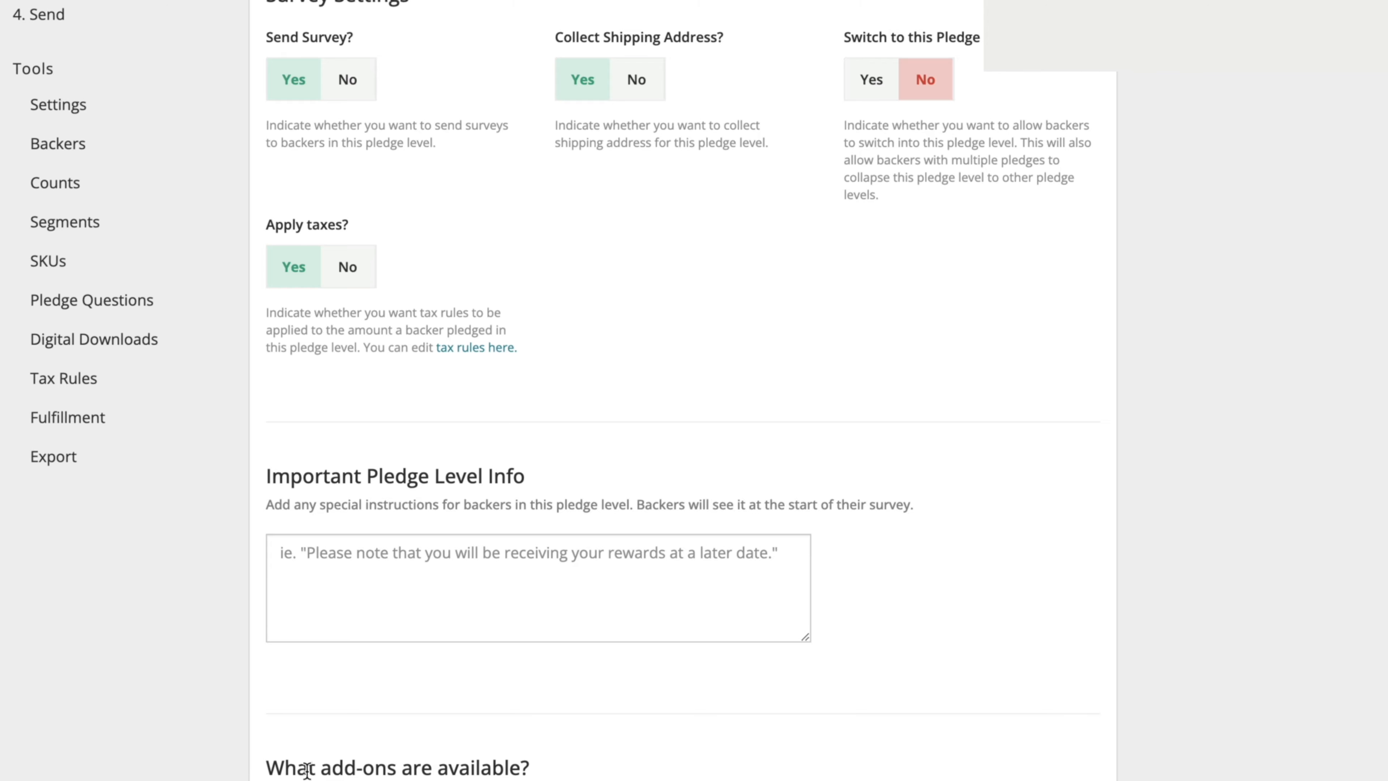
{"action": "left_click_drag", "start_coordinate": [290, 768], "coordinate": [506, 767]}
{"action": "left_click", "coordinate": [498, 767]}
{"action": "scroll", "coordinate": [646, 248], "scroll_direction": "up", "scroll_amount": 12}
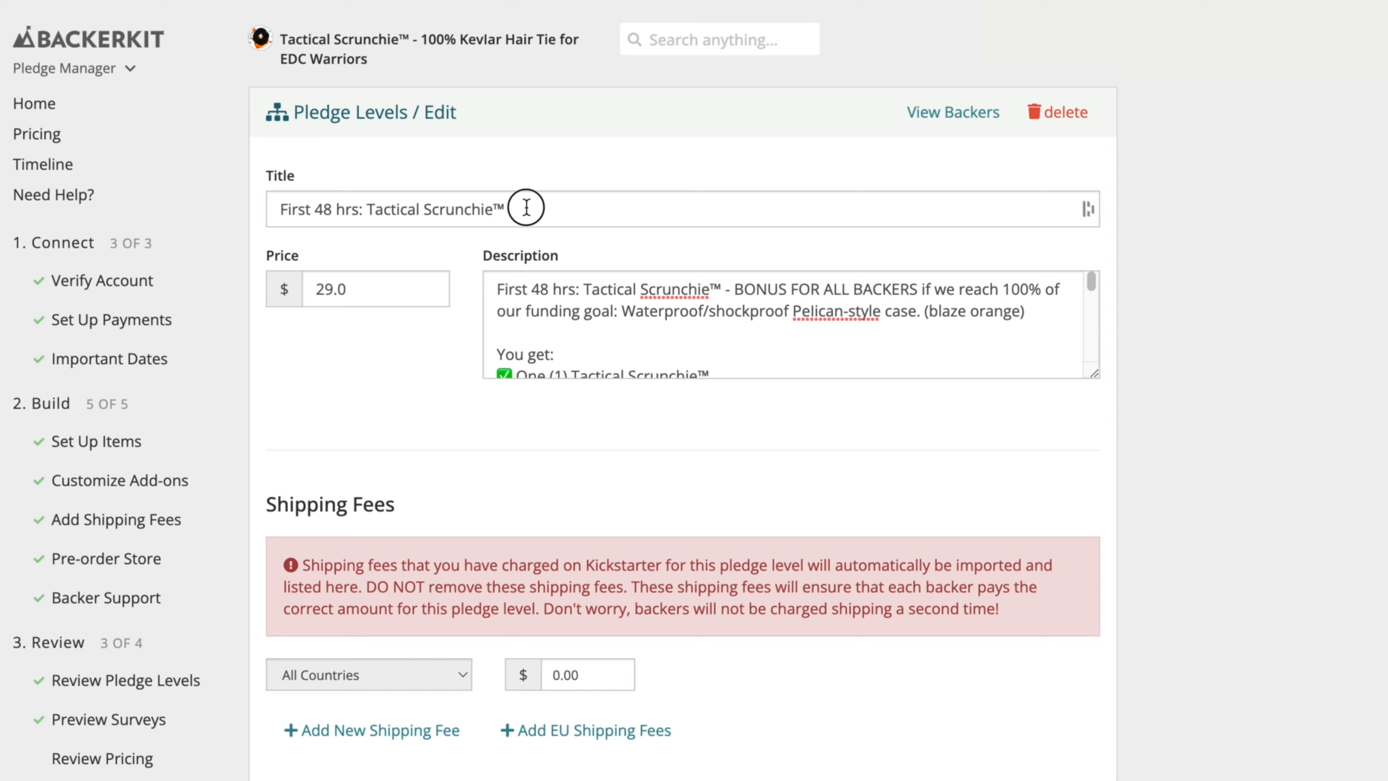
Compare the pledge level's title and price with its available add-ons, checking the "First 48 hrs" and $33.00 "Additional" Tactical Scrunchie entries
{"action": "left_click_drag", "start_coordinate": [526, 212], "coordinate": [226, 204]}
{"action": "left_click_drag", "start_coordinate": [364, 291], "coordinate": [257, 288]}
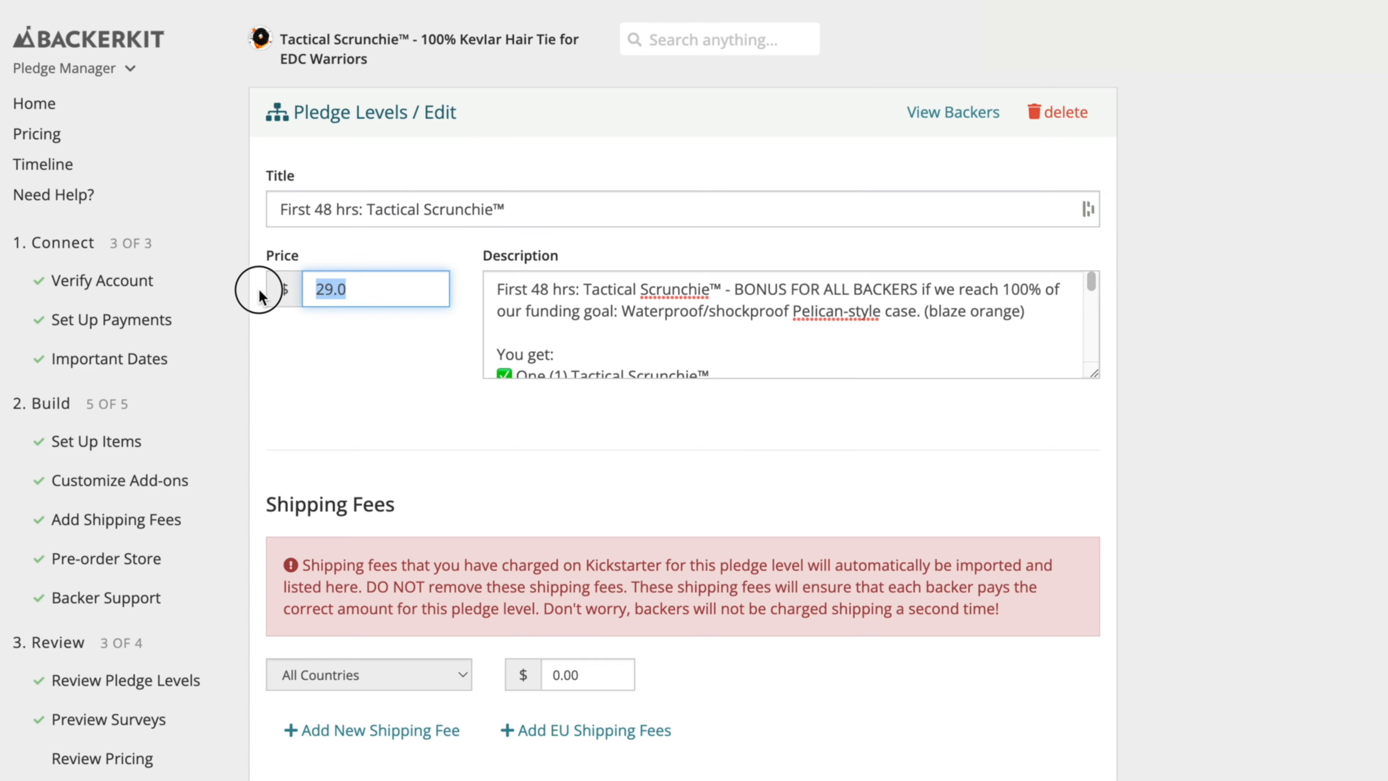
{"action": "scroll", "coordinate": [569, 452], "scroll_direction": "down", "scroll_amount": 15}
{"action": "scroll", "coordinate": [569, 450], "scroll_direction": "down", "scroll_amount": 5}
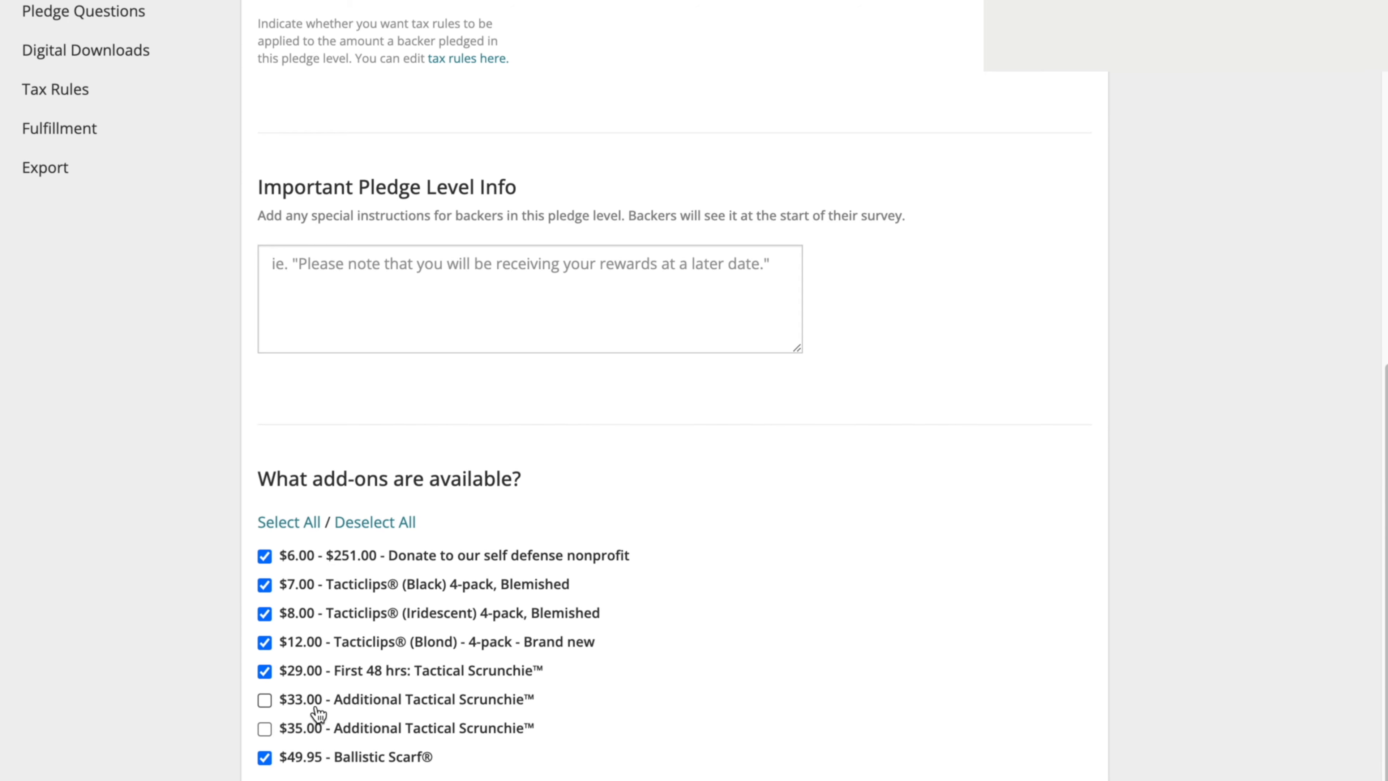
{"action": "left_click", "coordinate": [265, 700]}
{"action": "left_click_drag", "start_coordinate": [553, 671], "coordinate": [278, 676]}
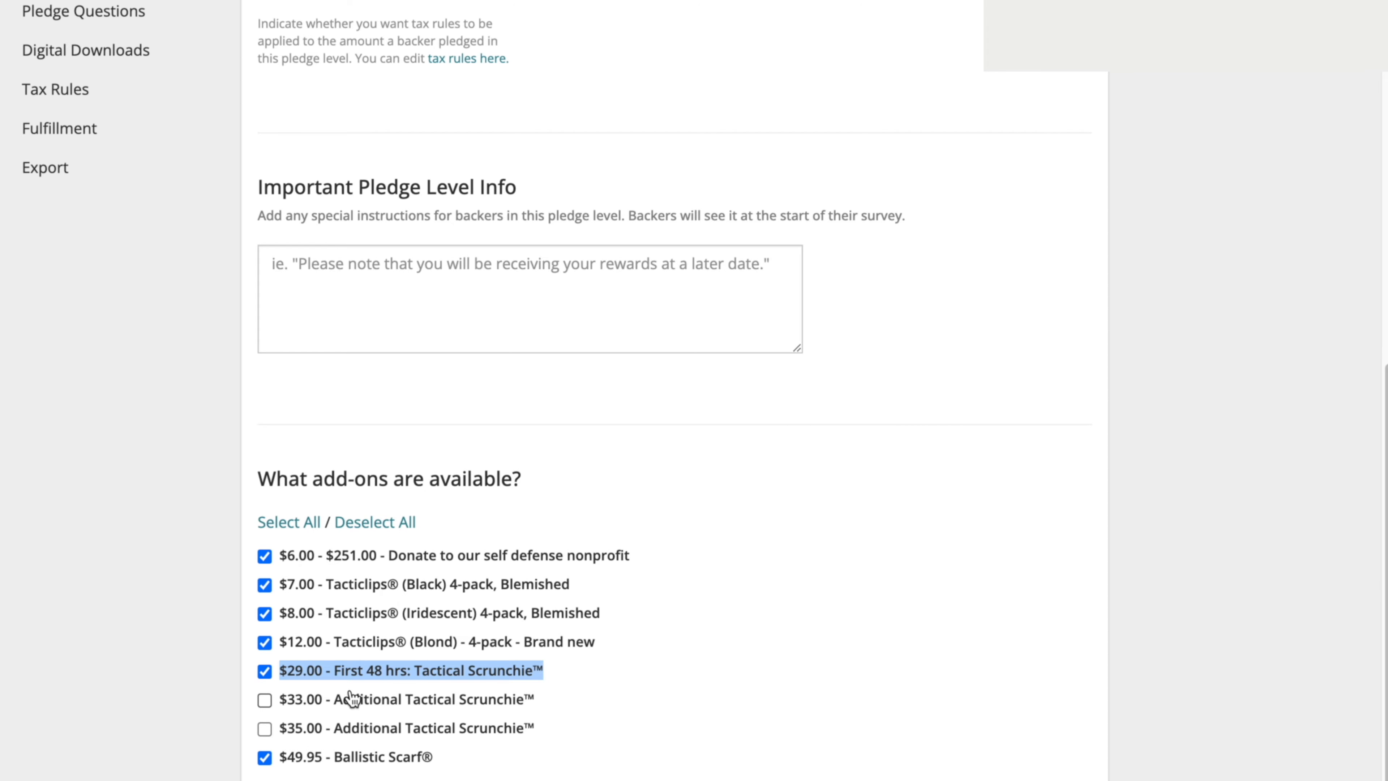
Return to the pledge level list and open the details of "FINAL COUNTDOWN - Tactical Scrunchie" to check which add-ons it offers
{"action": "scroll", "coordinate": [351, 698], "scroll_direction": "up", "scroll_amount": 15}
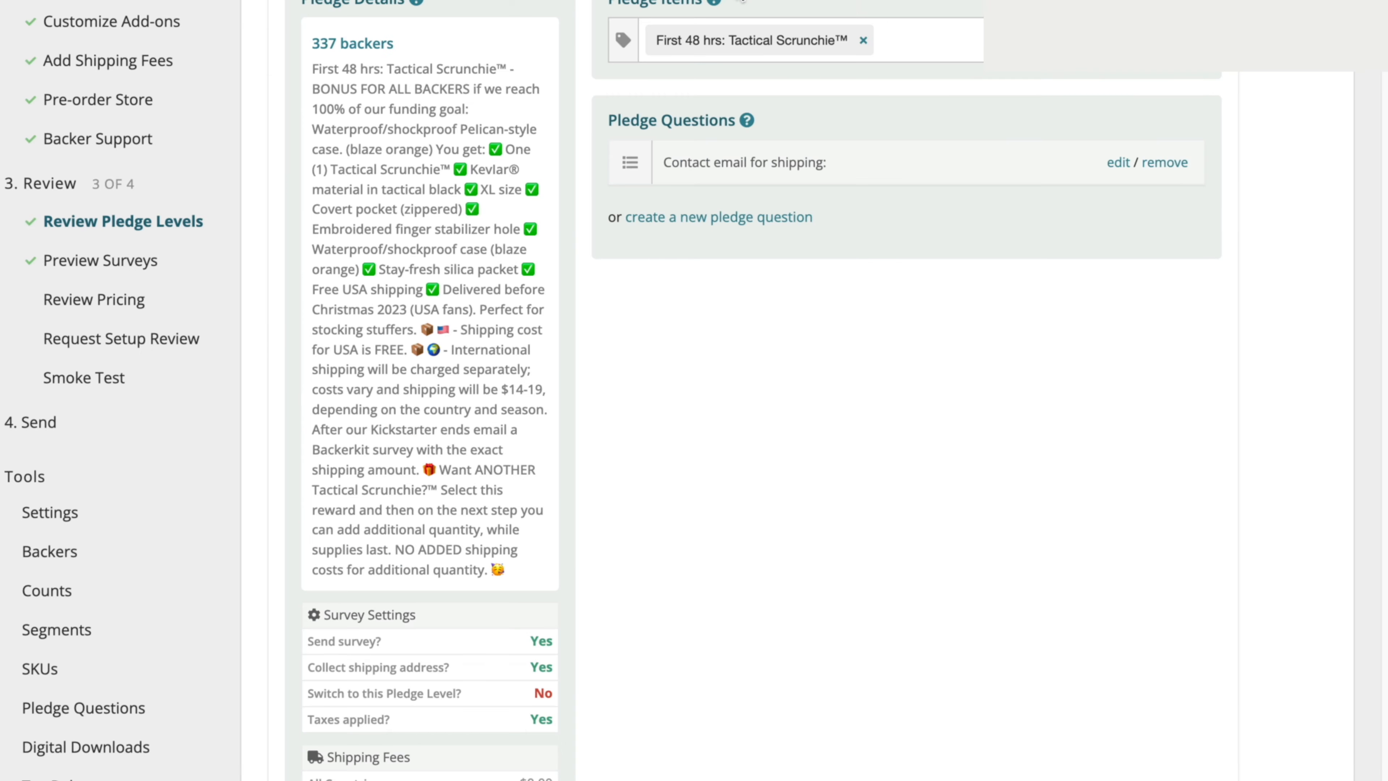
{"action": "scroll", "coordinate": [699, 179], "scroll_direction": "up", "scroll_amount": 3}
{"action": "scroll", "coordinate": [685, 585], "scroll_direction": "down", "scroll_amount": 10}
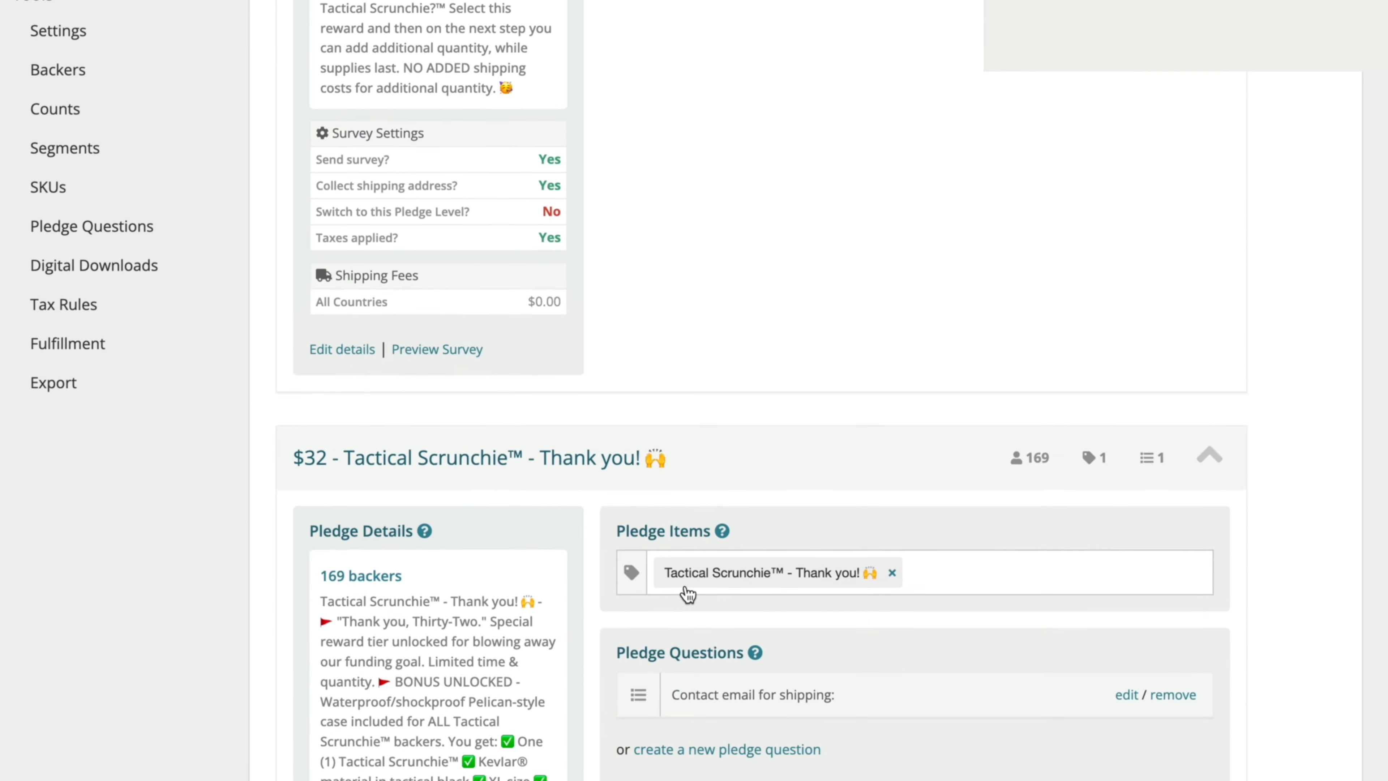
{"action": "scroll", "coordinate": [686, 586], "scroll_direction": "down", "scroll_amount": 20}
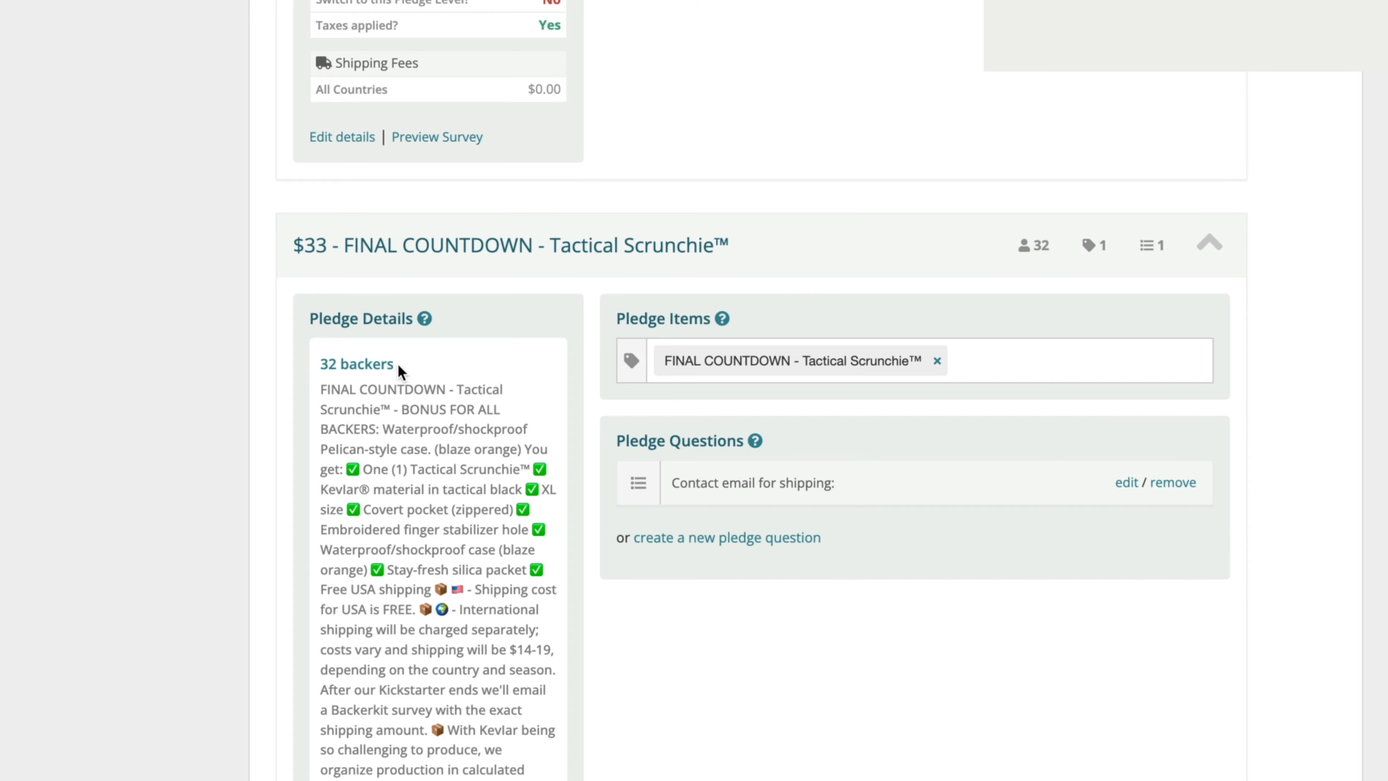
{"action": "scroll", "coordinate": [405, 469], "scroll_direction": "down", "scroll_amount": 5}
{"action": "scroll", "coordinate": [350, 774], "scroll_direction": "down", "scroll_amount": 3}
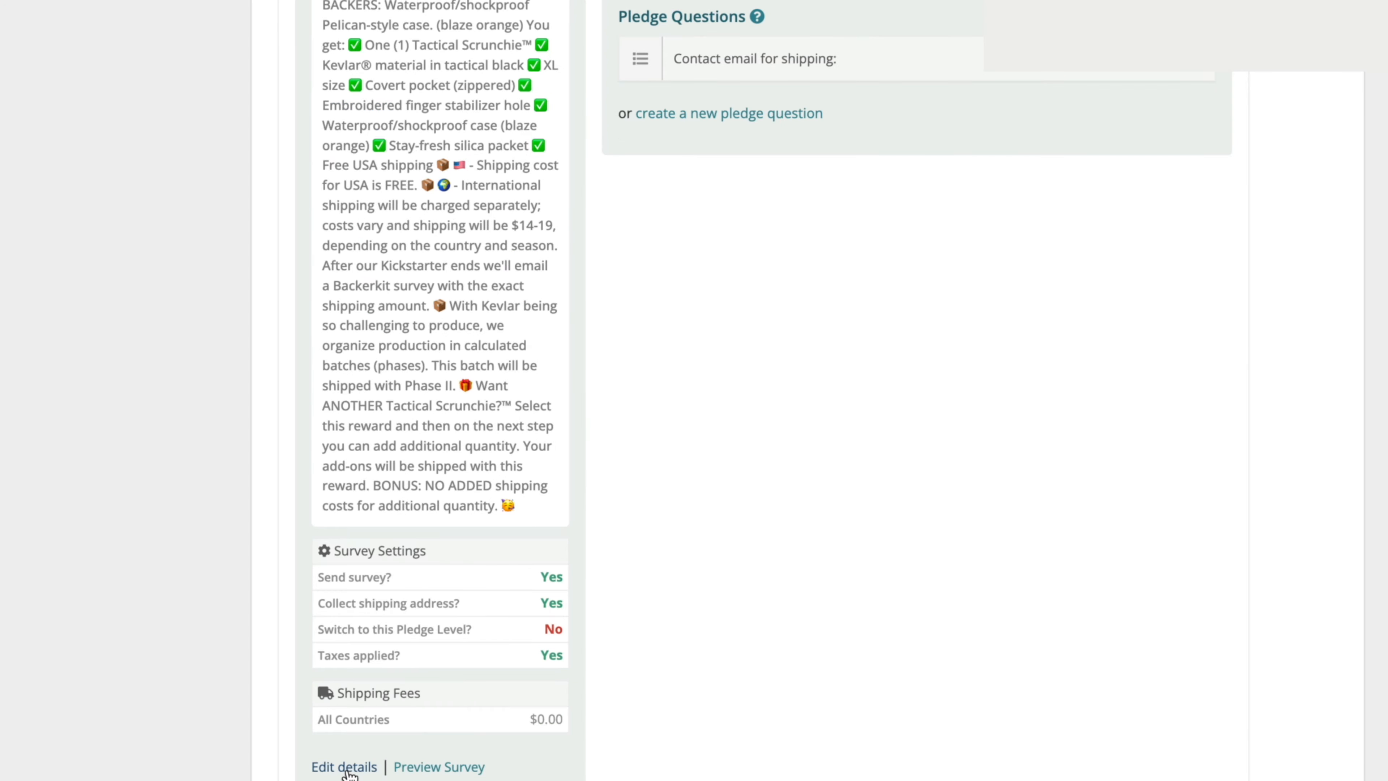
{"action": "left_click", "coordinate": [344, 767]}
{"action": "scroll", "coordinate": [649, 690], "scroll_direction": "down", "scroll_amount": 10}
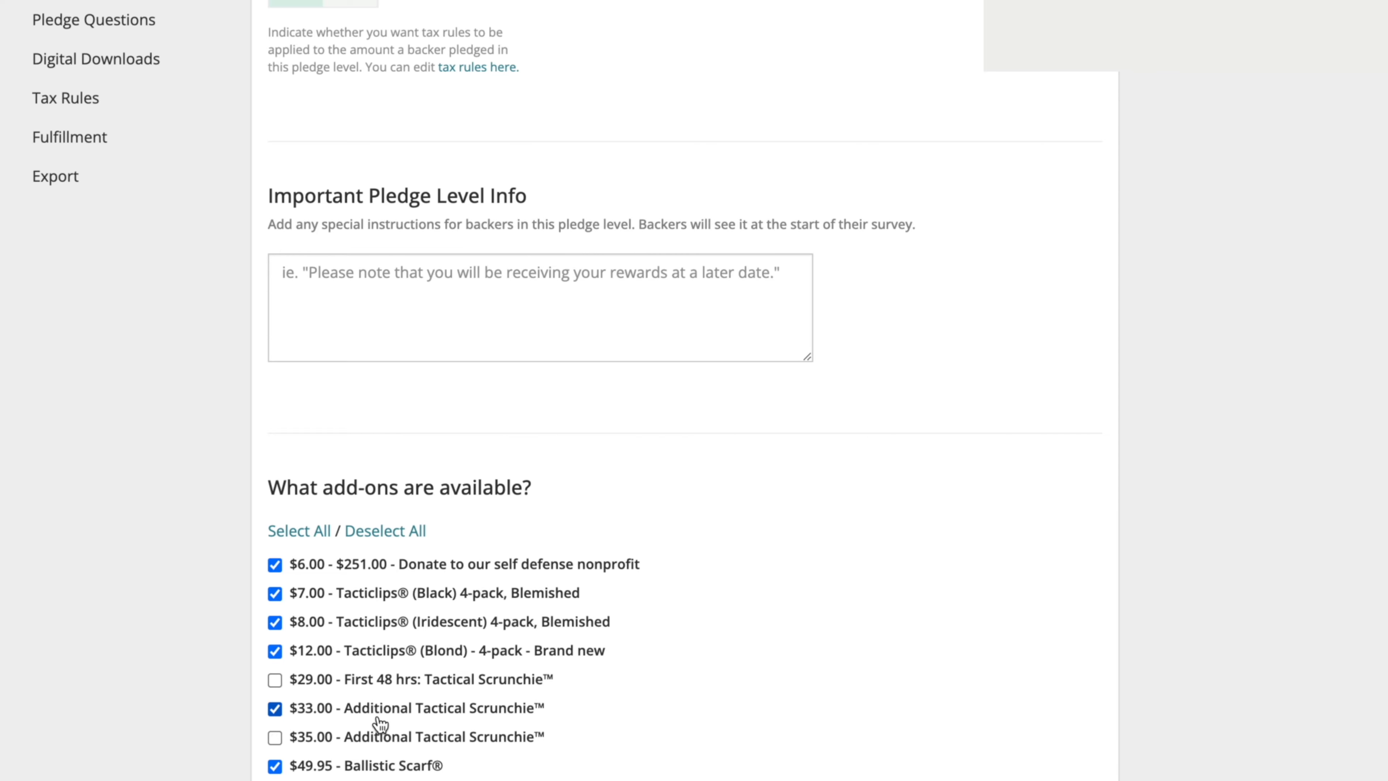
{"action": "scroll", "coordinate": [381, 724], "scroll_direction": "up", "scroll_amount": 20}
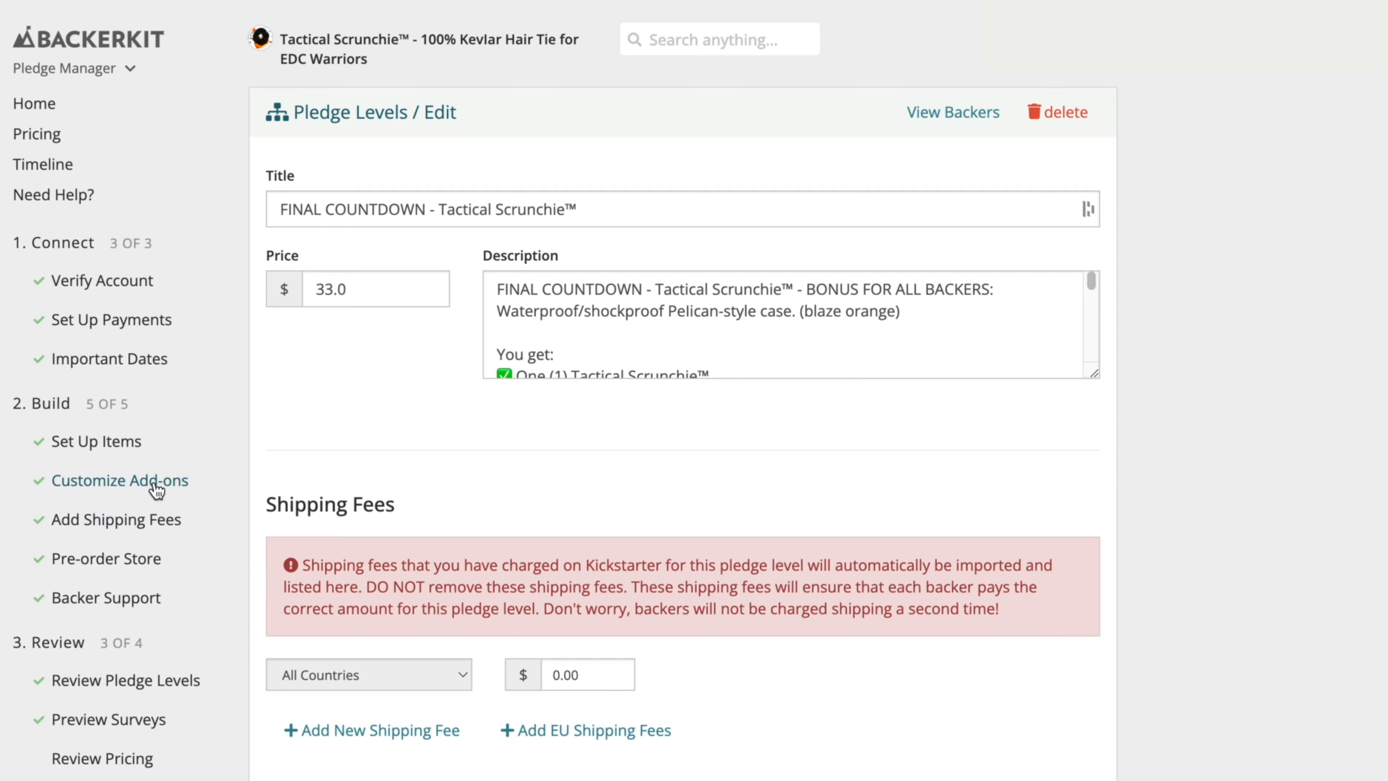
Look over the project's add-ons and inspect the description, price and retail price of "Tacticlips (Iridescent) 4-pack, Blemished"
{"action": "left_click", "coordinate": [137, 480]}
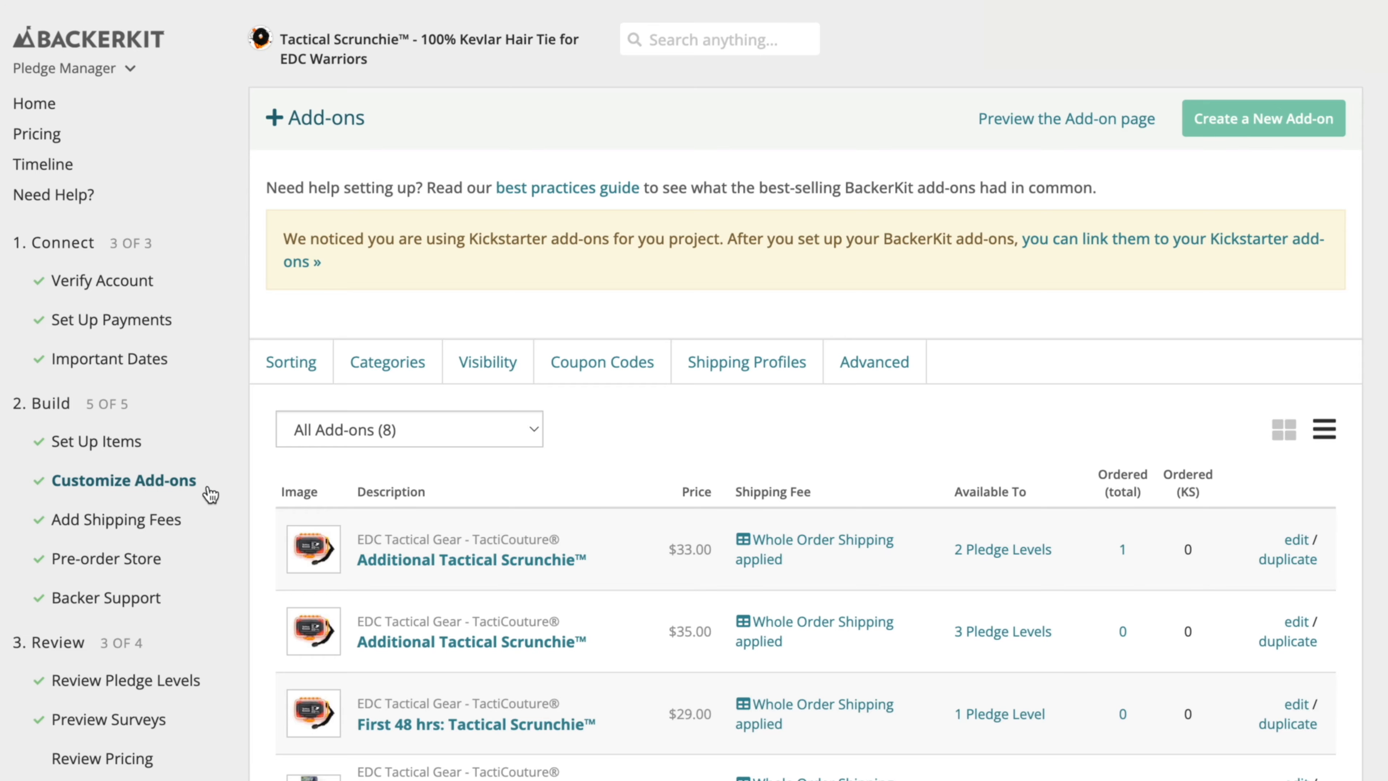
{"action": "scroll", "coordinate": [395, 526], "scroll_direction": "down", "scroll_amount": 3}
{"action": "scroll", "coordinate": [395, 525], "scroll_direction": "up", "scroll_amount": 2}
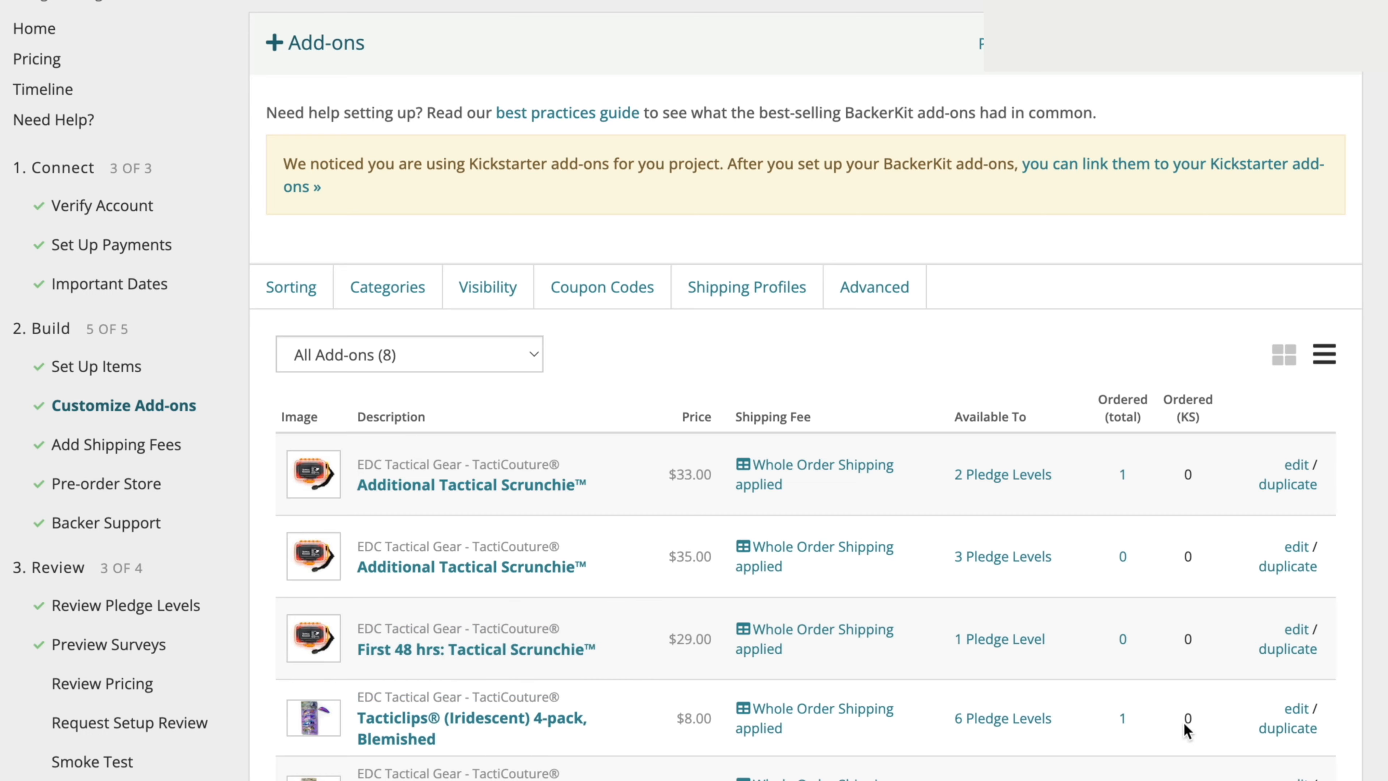
{"action": "left_click", "coordinate": [1297, 710]}
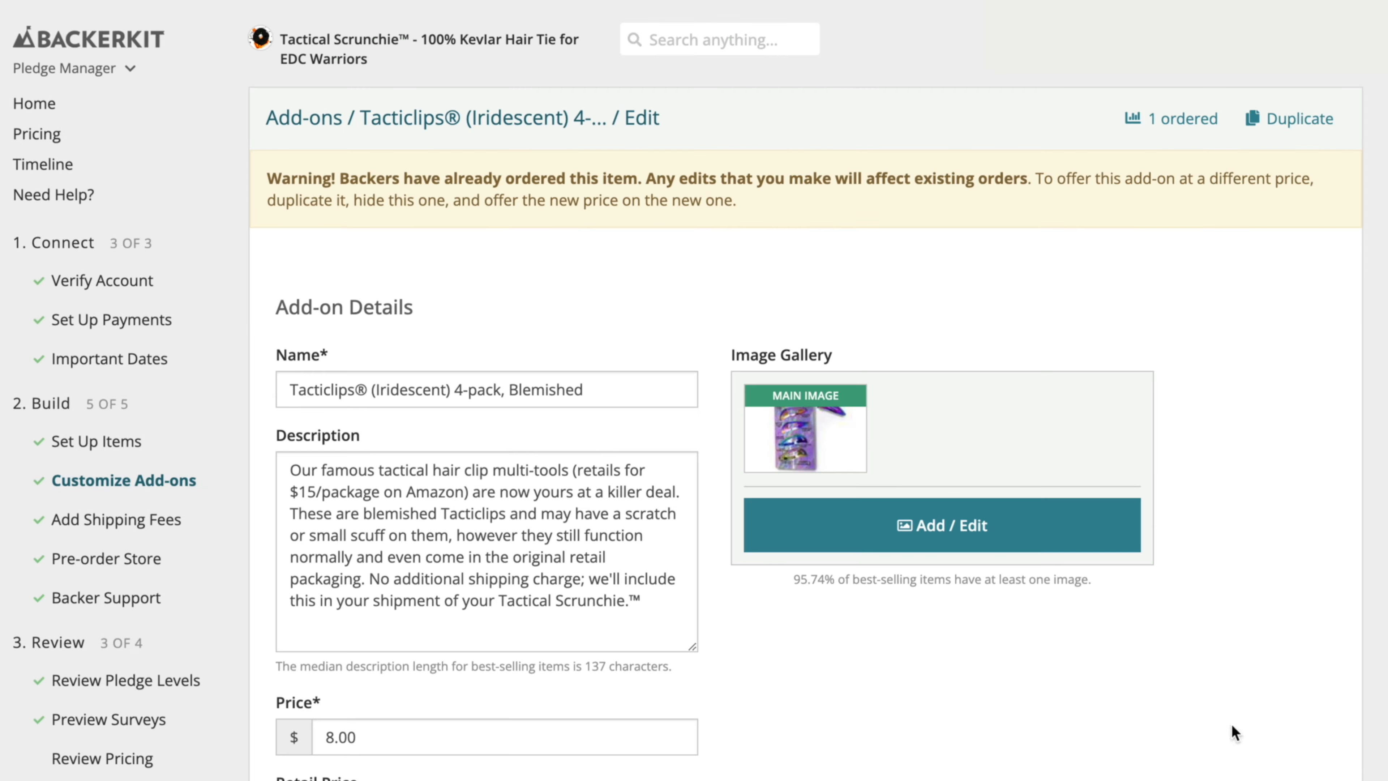
{"action": "scroll", "coordinate": [1058, 768], "scroll_direction": "down", "scroll_amount": 2}
{"action": "left_click", "coordinate": [399, 717]}
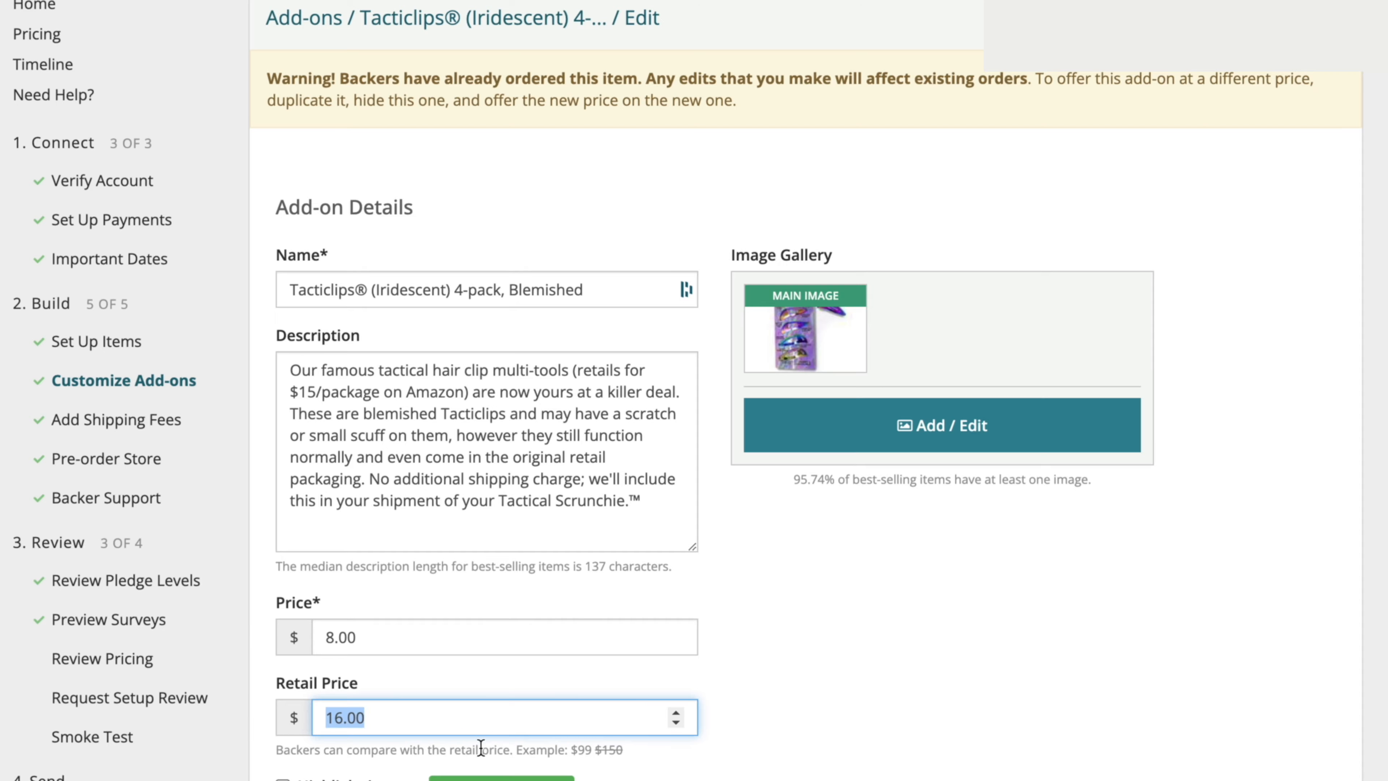
{"action": "left_click", "coordinate": [261, 635]}
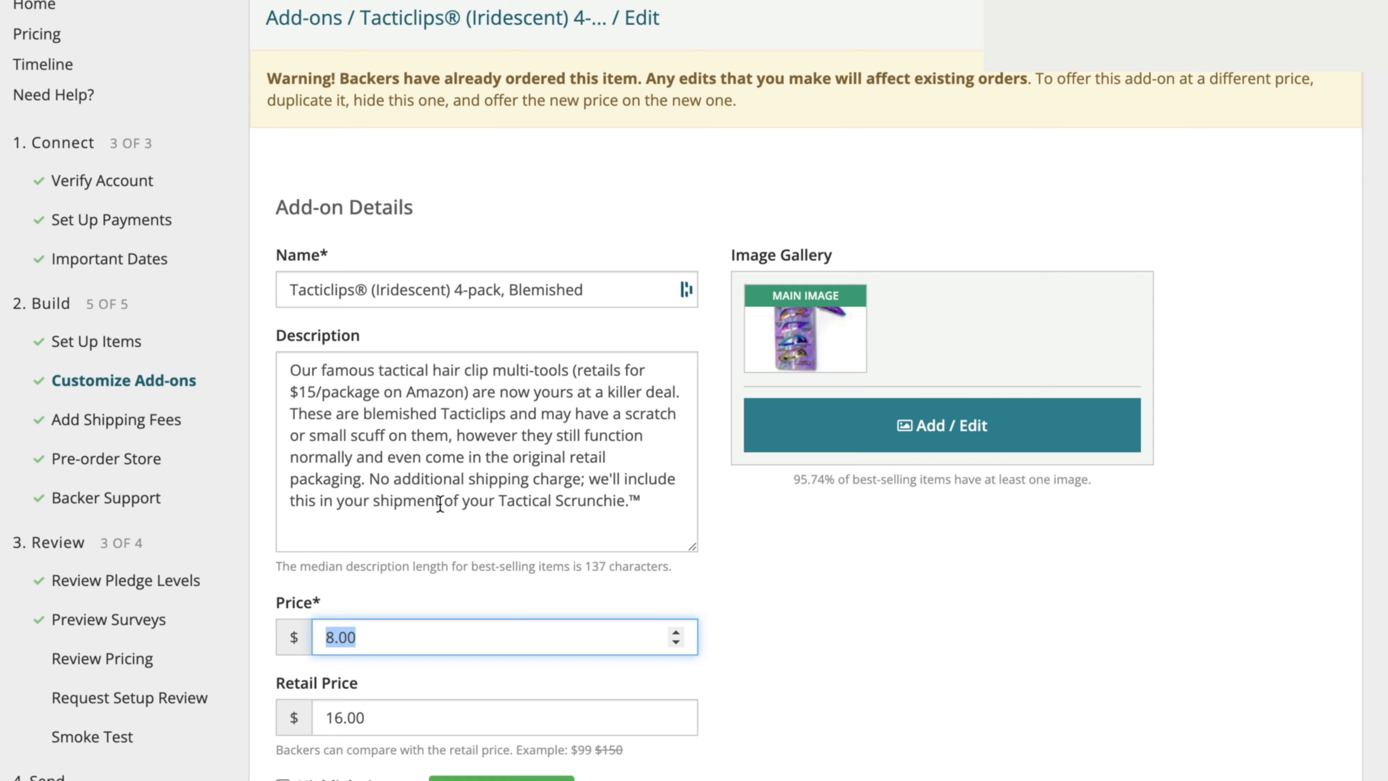
{"action": "left_click", "coordinate": [312, 392]}
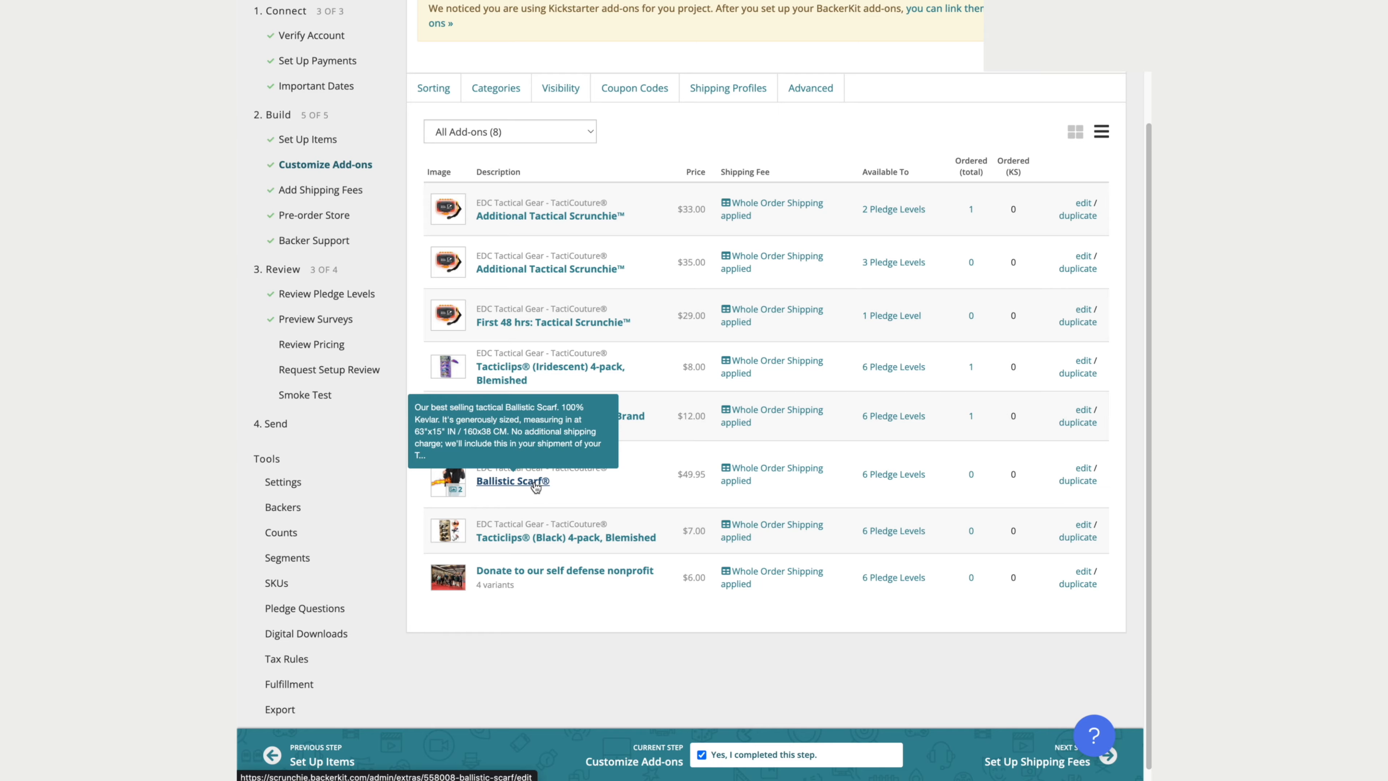
Return to the add-ons list and review the "Ballistic Scarf" add-on's images, pricing, shipping profile, inventory and backer visibility
{"action": "left_click_drag", "start_coordinate": [574, 483], "coordinate": [472, 470]}
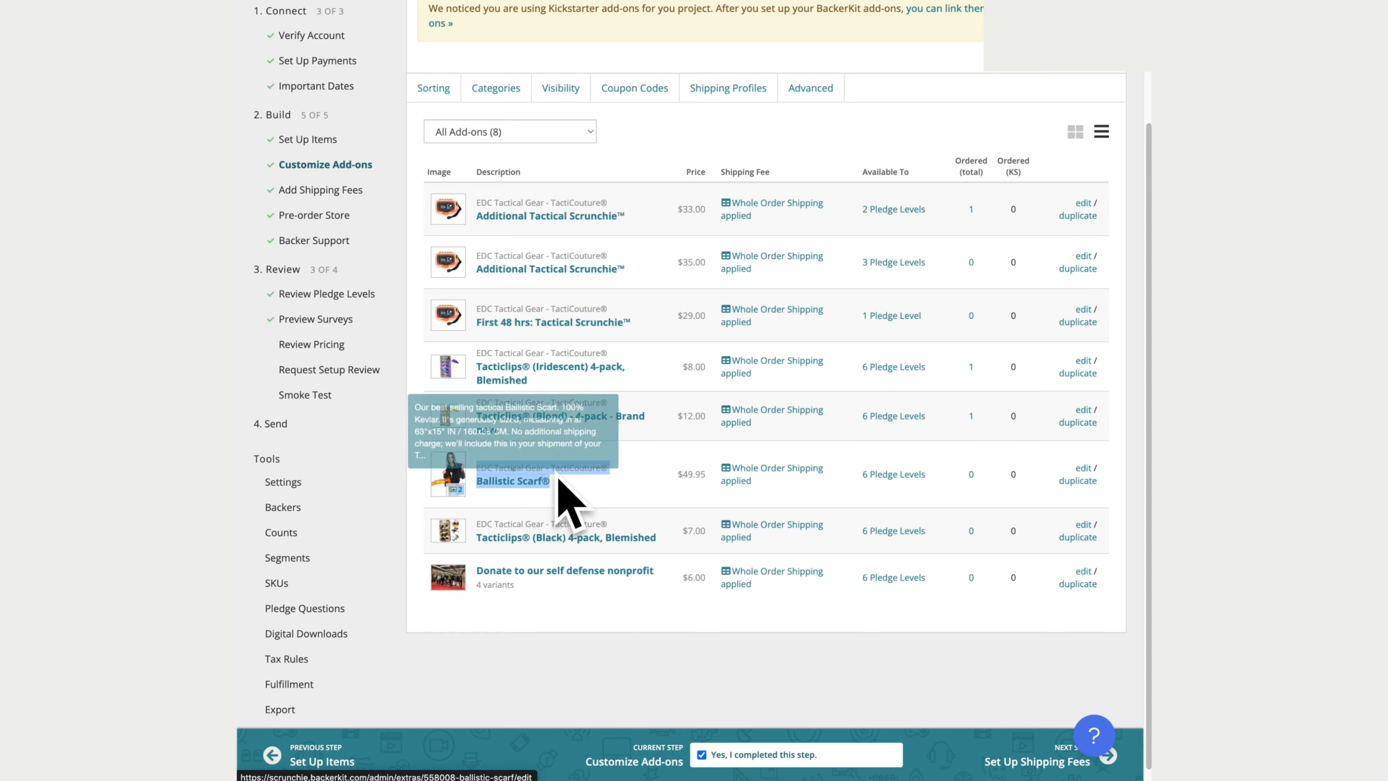
{"action": "left_click", "coordinate": [490, 474]}
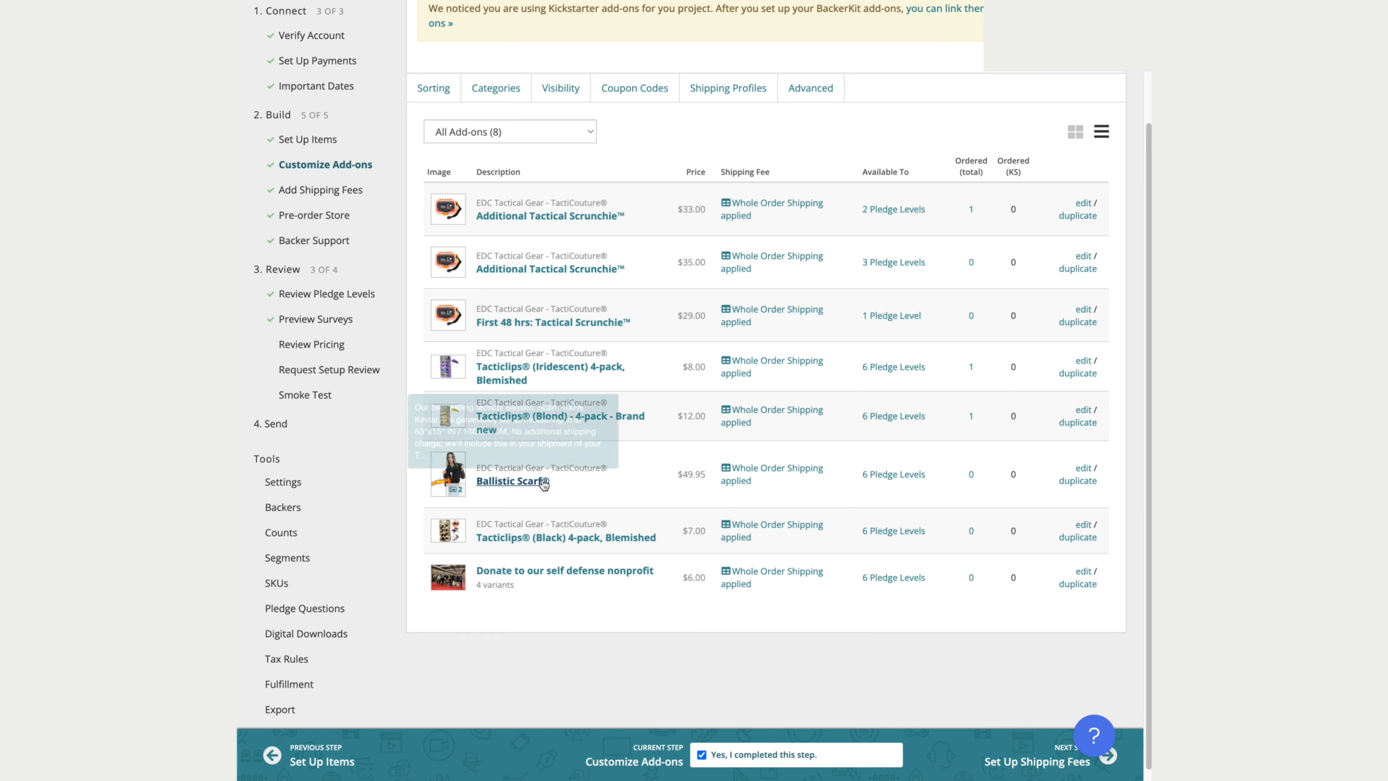
{"action": "left_click", "coordinate": [544, 484]}
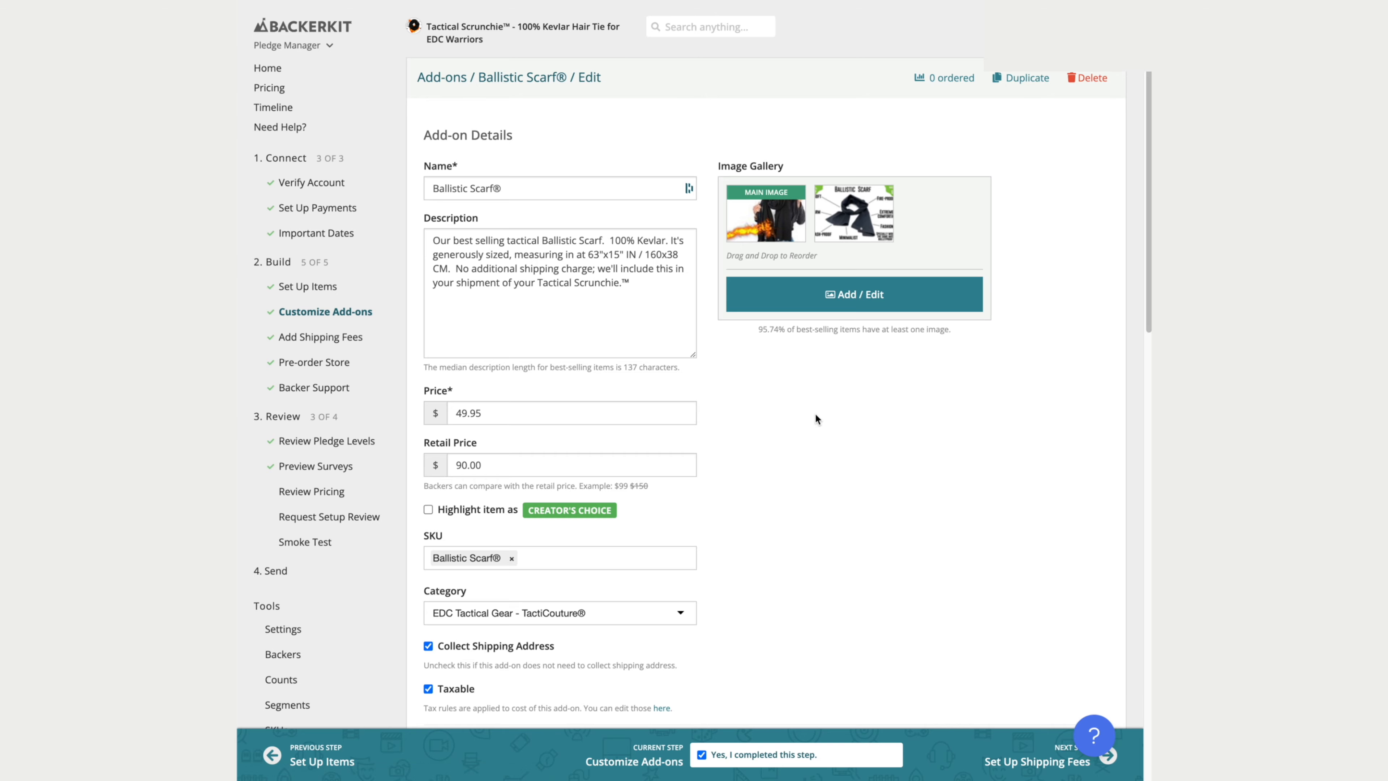
{"action": "scroll", "coordinate": [815, 260], "scroll_direction": "down", "scroll_amount": 1}
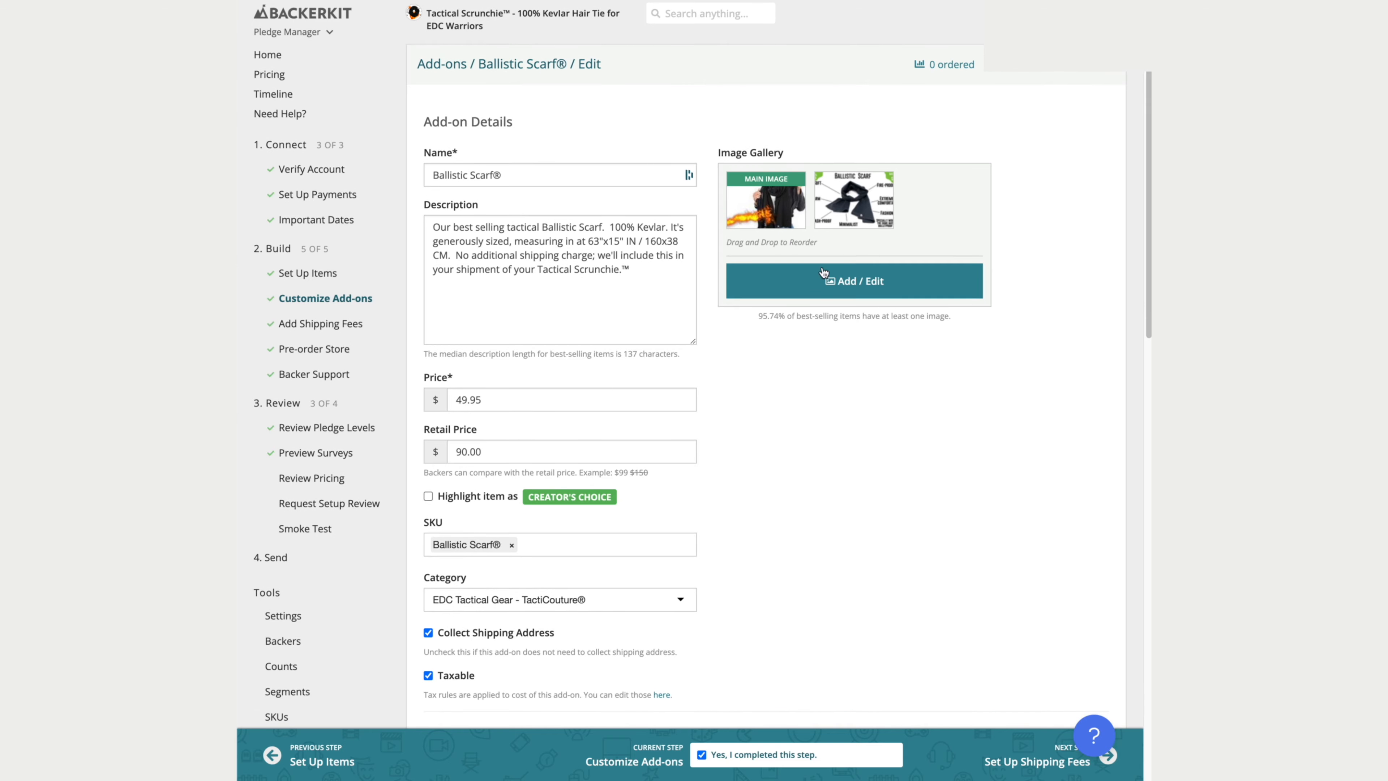
{"action": "scroll", "coordinate": [793, 308], "scroll_direction": "down", "scroll_amount": 5}
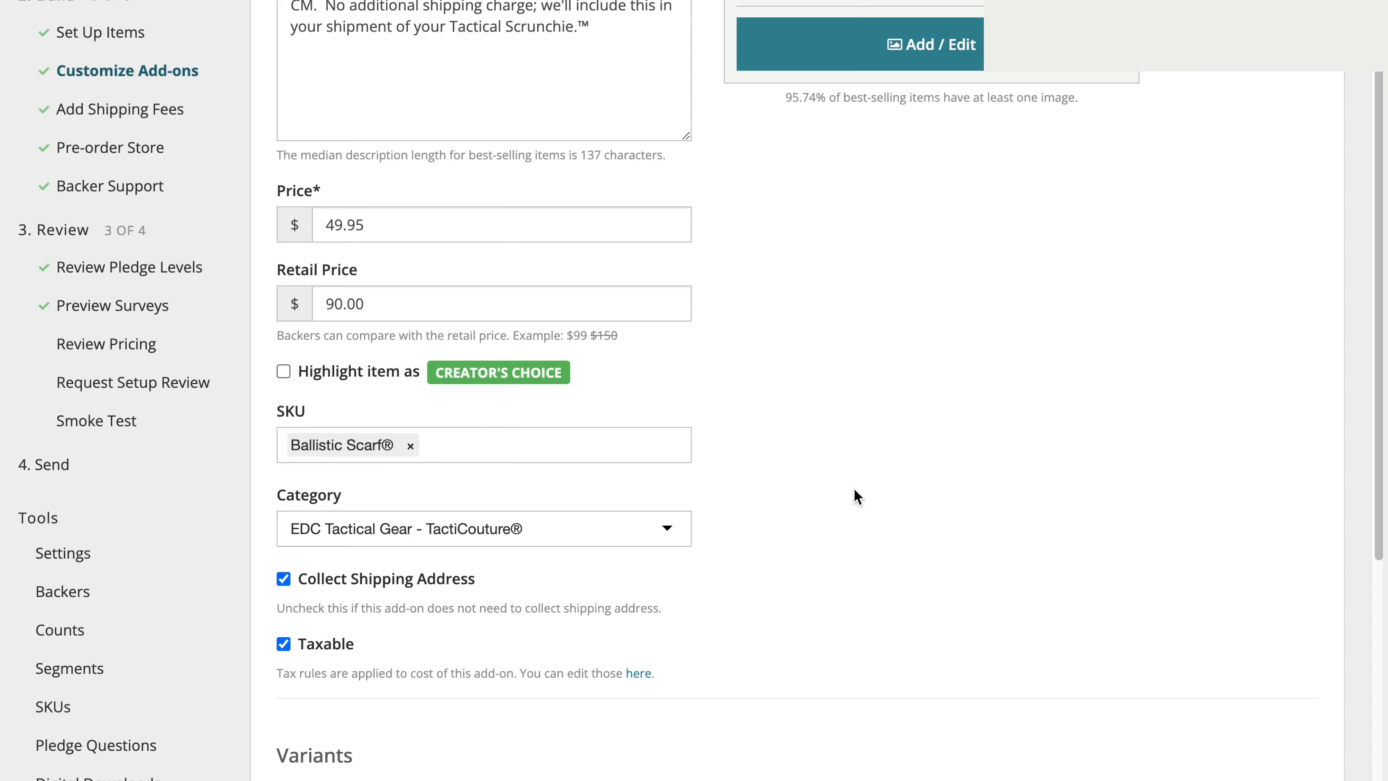
{"action": "scroll", "coordinate": [854, 488], "scroll_direction": "down", "scroll_amount": 10}
{"action": "scroll", "coordinate": [709, 471], "scroll_direction": "down", "scroll_amount": 20}
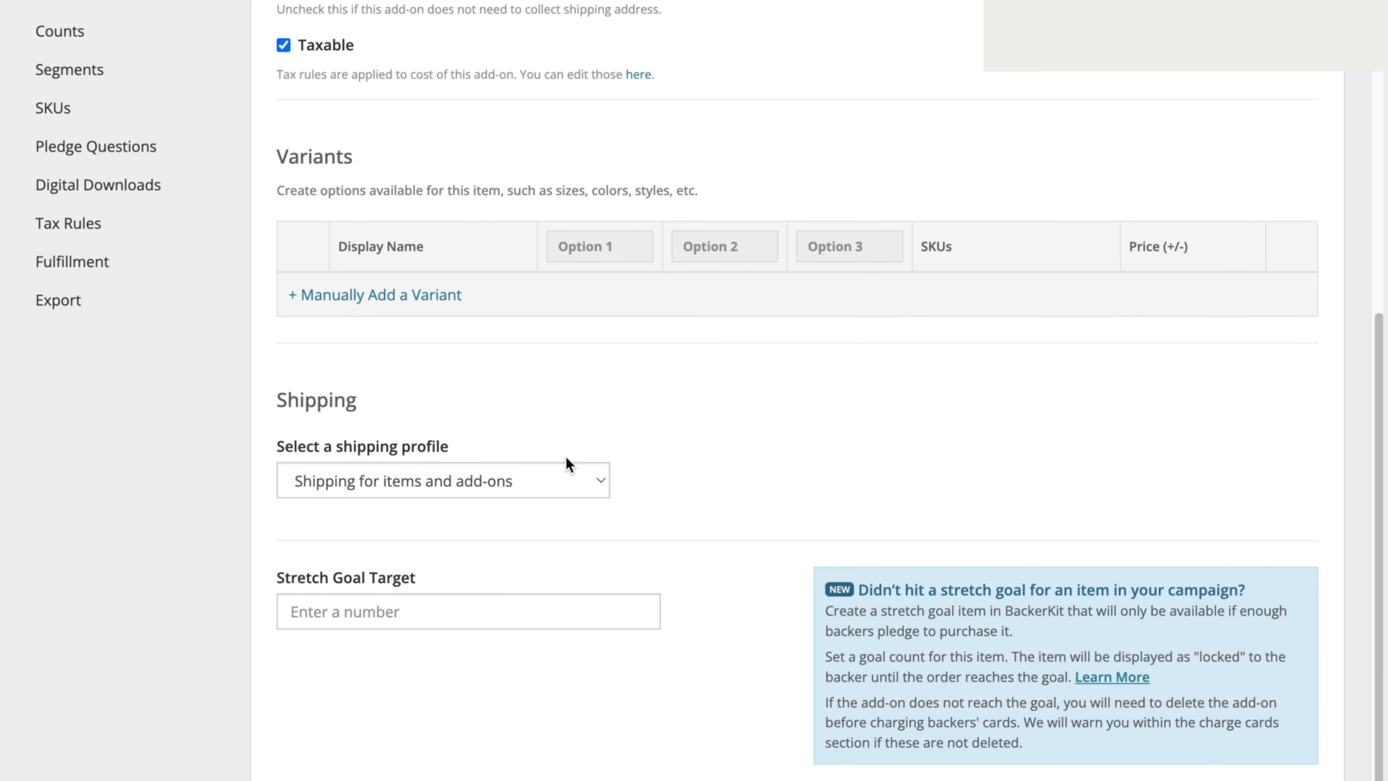
{"action": "scroll", "coordinate": [709, 473], "scroll_direction": "down", "scroll_amount": 18}
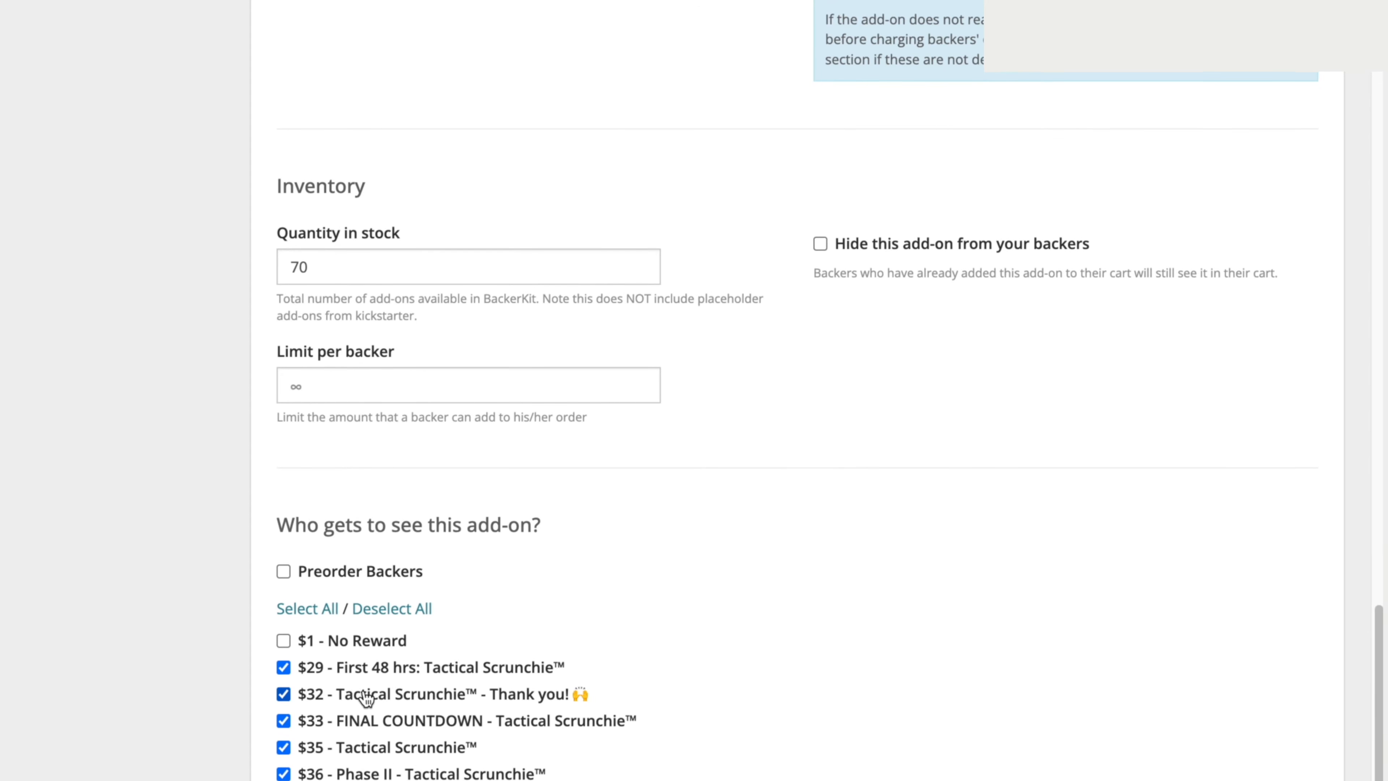
{"action": "scroll", "coordinate": [402, 681], "scroll_direction": "up", "scroll_amount": 20}
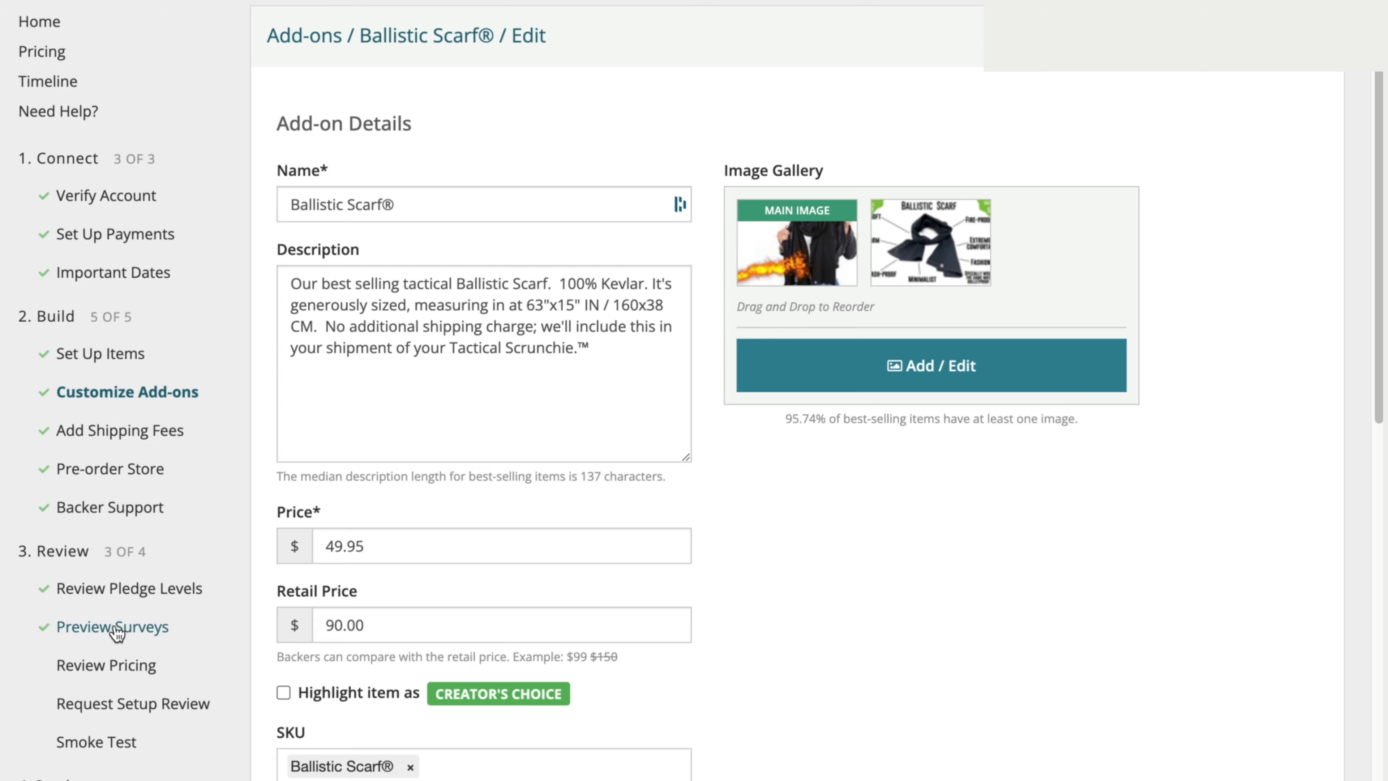
Go back to the pledge level review and look over the listed pledge levels
{"action": "left_click", "coordinate": [118, 595]}
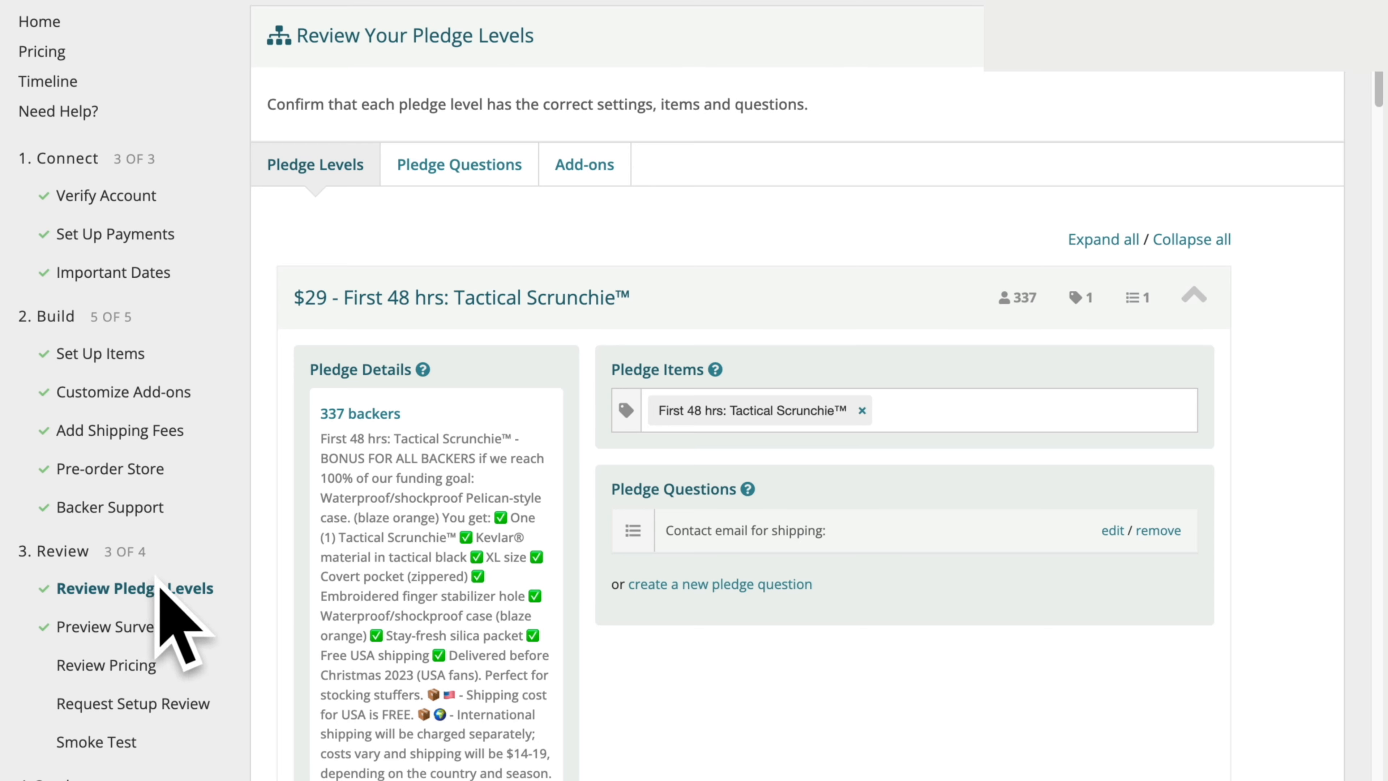
{"action": "scroll", "coordinate": [489, 590], "scroll_direction": "down", "scroll_amount": 8}
{"action": "scroll", "coordinate": [489, 590], "scroll_direction": "up", "scroll_amount": 8}
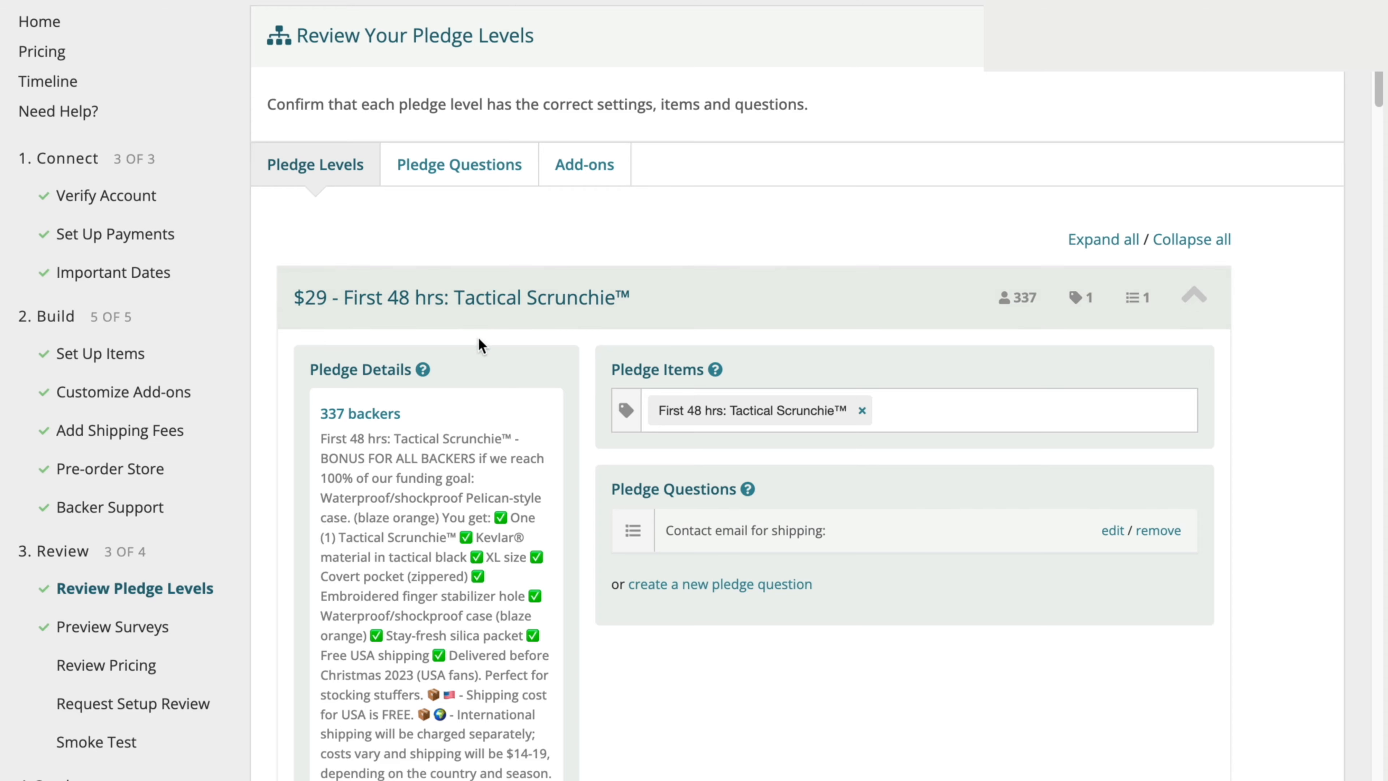
{"action": "scroll", "coordinate": [935, 529], "scroll_direction": "down", "scroll_amount": 1}
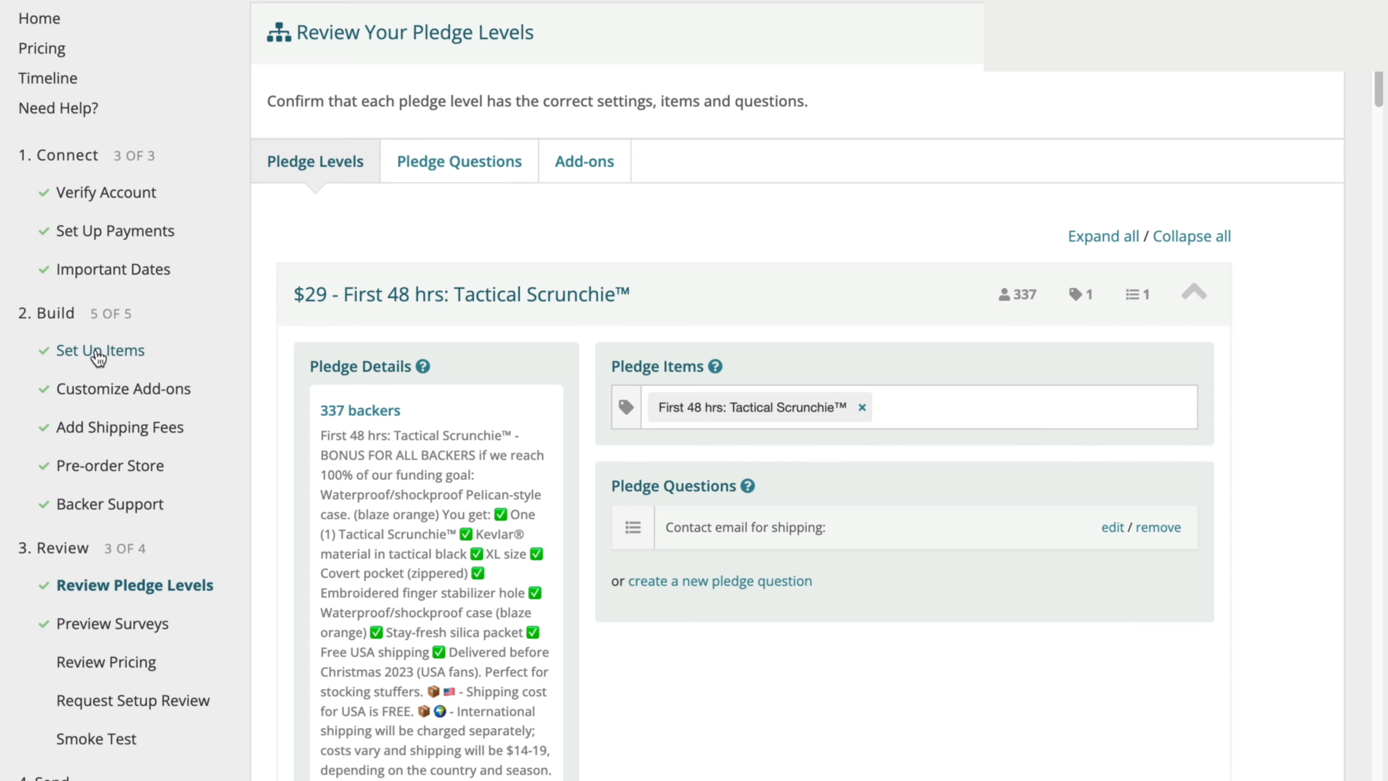
Preview the survey for the $33 "FINAL COUNTDOWN - Tactical Scrunchie" pledge level as a backer in Germany
{"action": "left_click", "coordinate": [109, 628]}
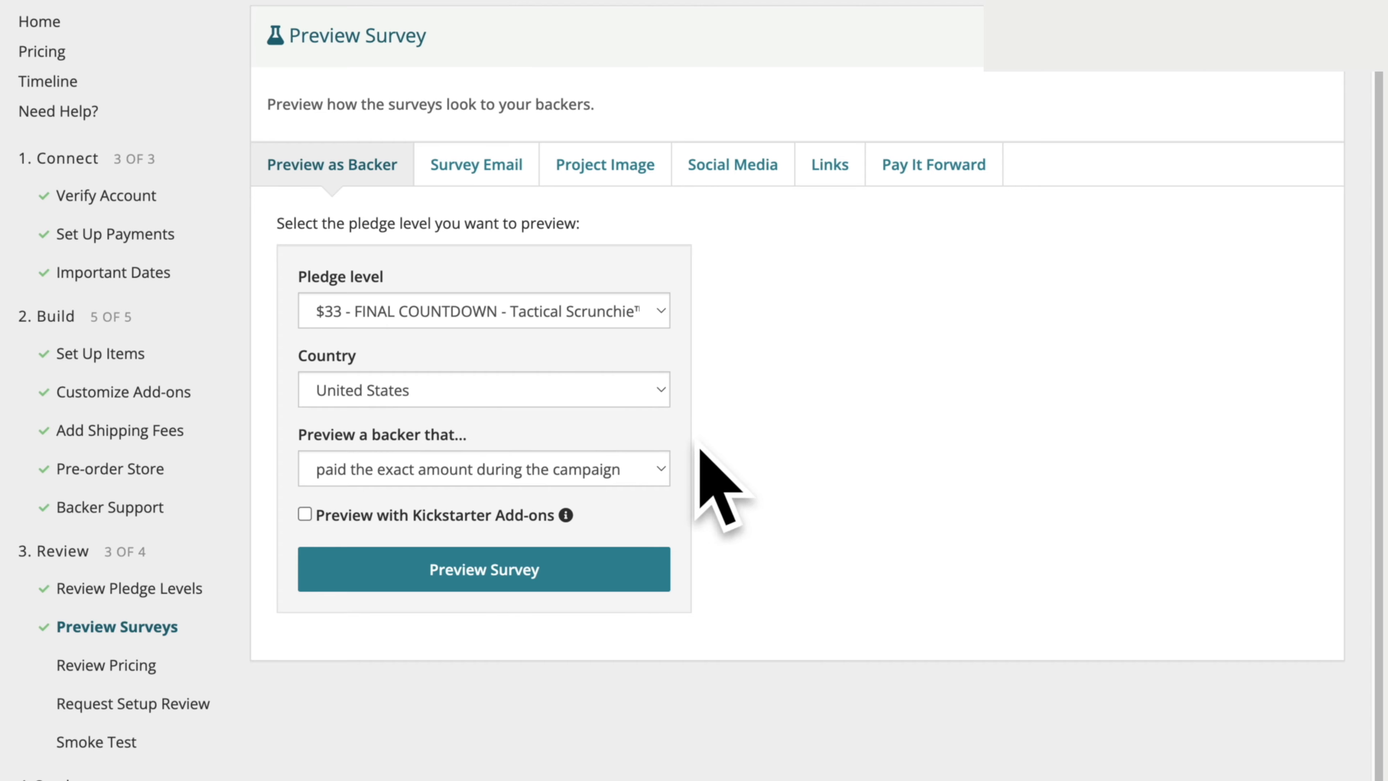
{"action": "left_click", "coordinate": [410, 390]}
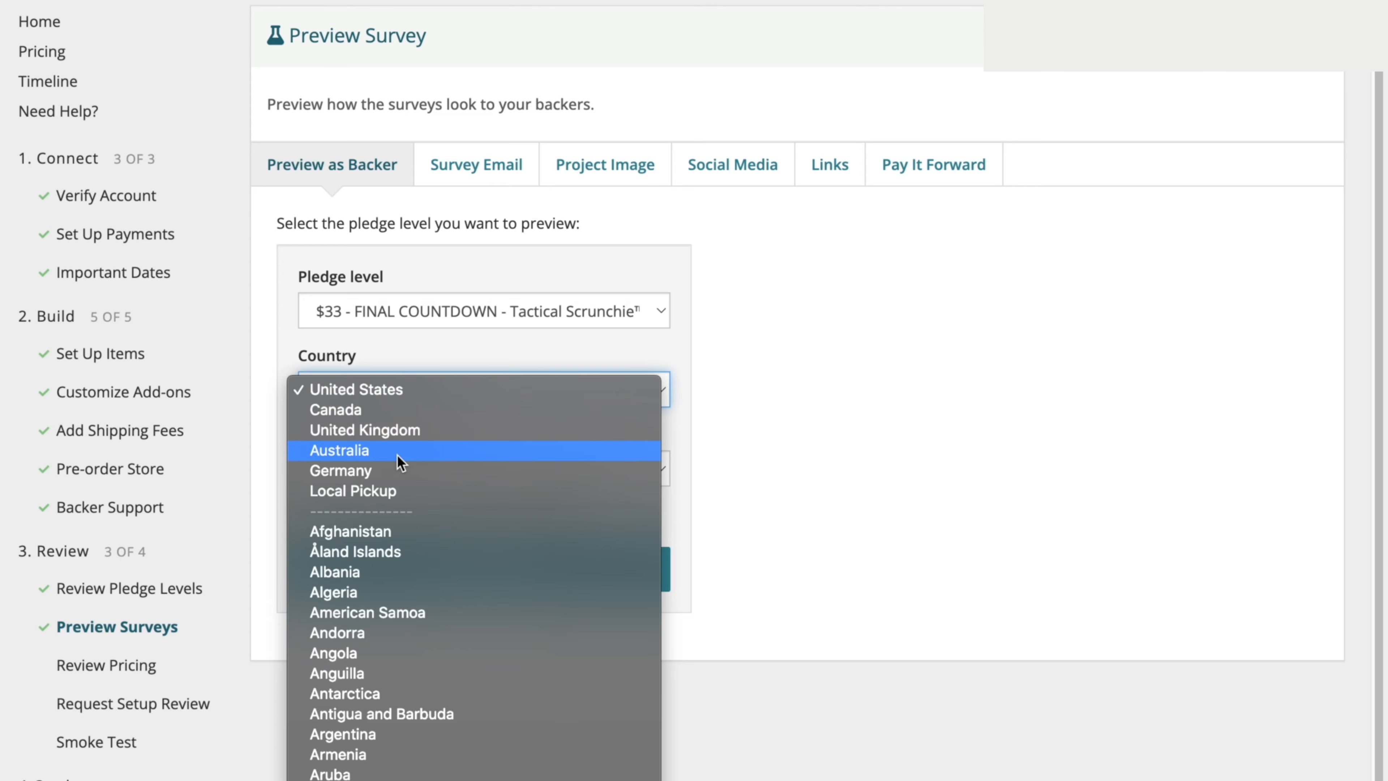
{"action": "left_click", "coordinate": [375, 469]}
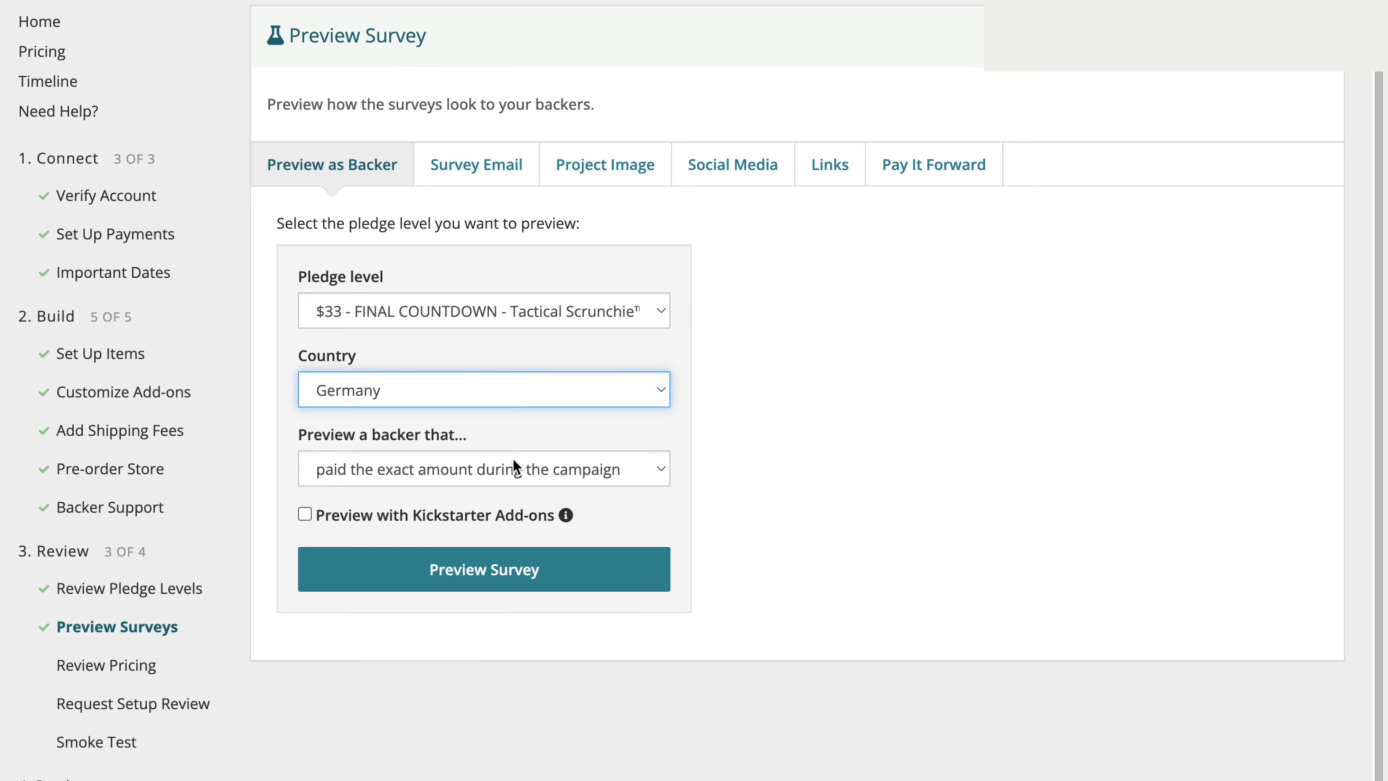
{"action": "left_click", "coordinate": [426, 570]}
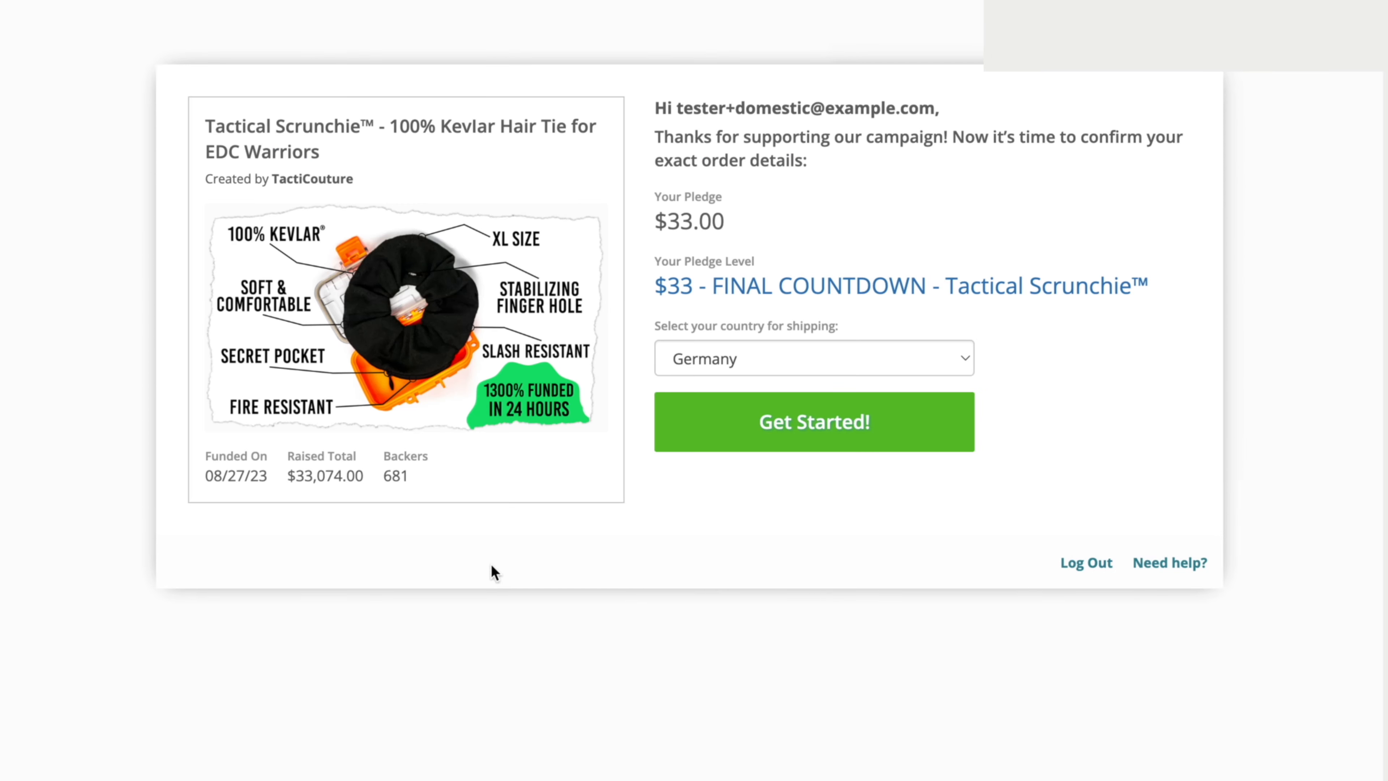
Start the previewed backer survey, answer the shipping contact email question with "test" and continue to the add-ons stage
{"action": "left_click", "coordinate": [767, 434]}
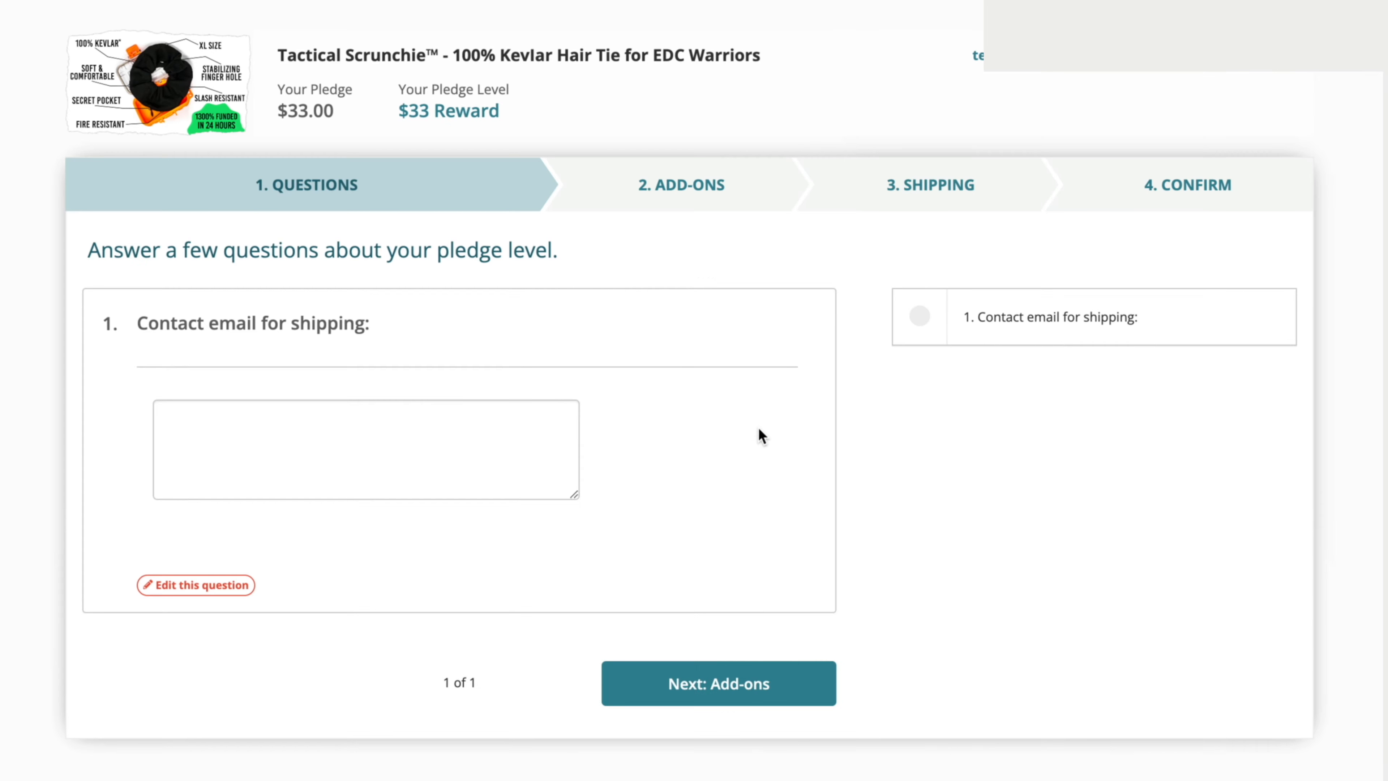
{"action": "left_click", "coordinate": [381, 419]}
{"action": "type", "text": "test"}
{"action": "left_click", "coordinate": [654, 681]}
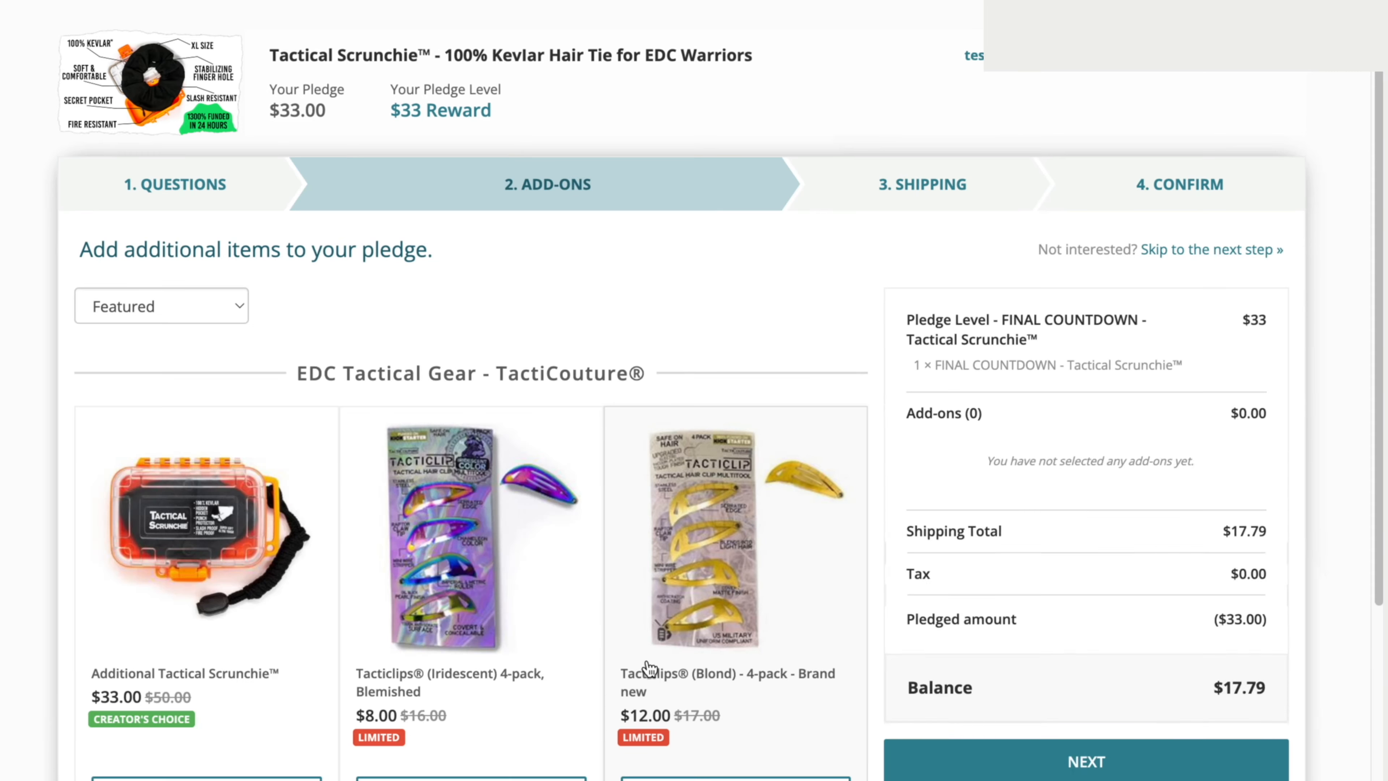
Look over the add-ons offered in the survey and the balance in the order summary, and leave the preview
{"action": "scroll", "coordinate": [570, 615], "scroll_direction": "down", "scroll_amount": 5}
{"action": "scroll", "coordinate": [567, 613], "scroll_direction": "up", "scroll_amount": 5}
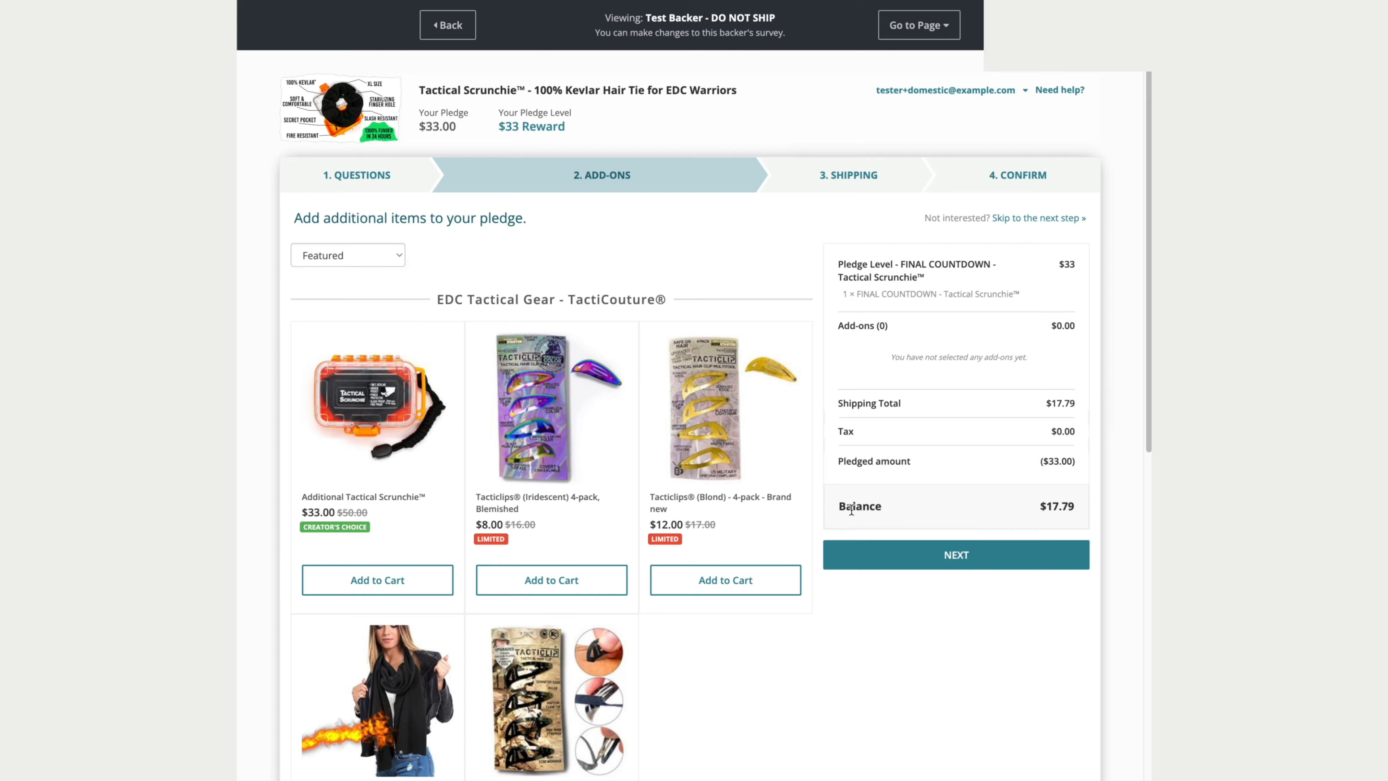
{"action": "left_click_drag", "start_coordinate": [851, 509], "coordinate": [1074, 512]}
{"action": "left_click", "coordinate": [970, 520]}
{"action": "left_click_drag", "start_coordinate": [1080, 507], "coordinate": [841, 505]}
{"action": "key", "text": "super+Tab"}
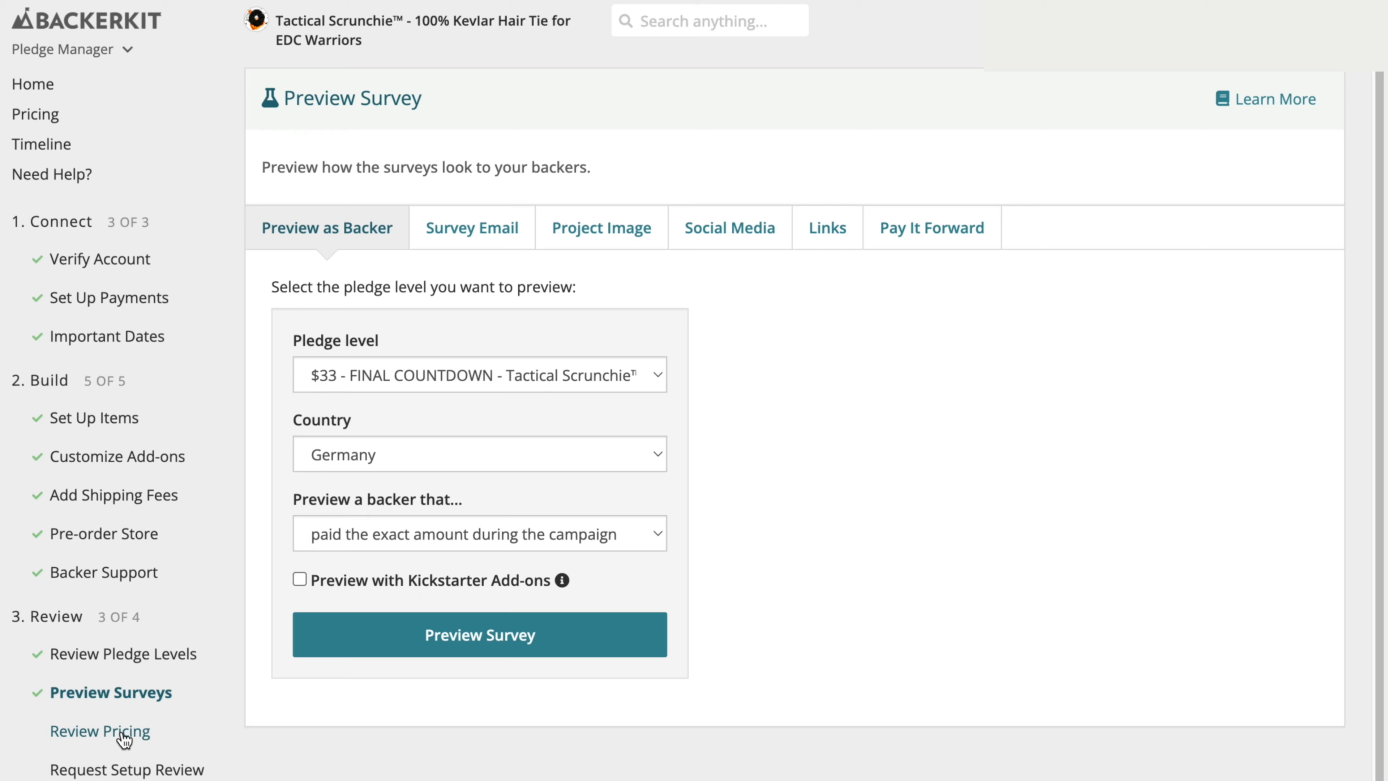
Open the pricing review and examine the campaign fee, the share of funds raised, the total and the payment form
{"action": "left_click", "coordinate": [125, 739]}
{"action": "left_click_drag", "start_coordinate": [327, 194], "coordinate": [927, 283]}
{"action": "left_click", "coordinate": [930, 285]}
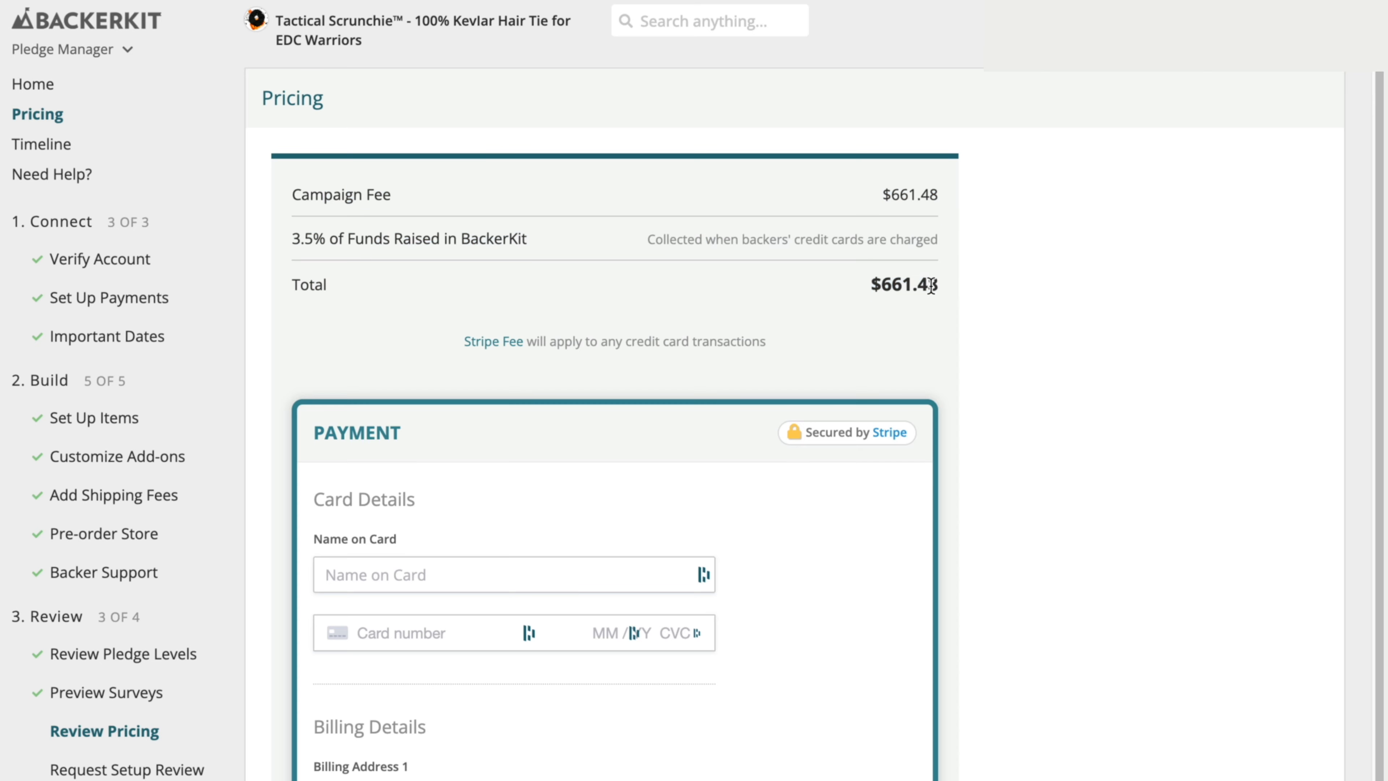
{"action": "scroll", "coordinate": [978, 312], "scroll_direction": "down", "scroll_amount": 5}
{"action": "scroll", "coordinate": [978, 312], "scroll_direction": "up", "scroll_amount": 4}
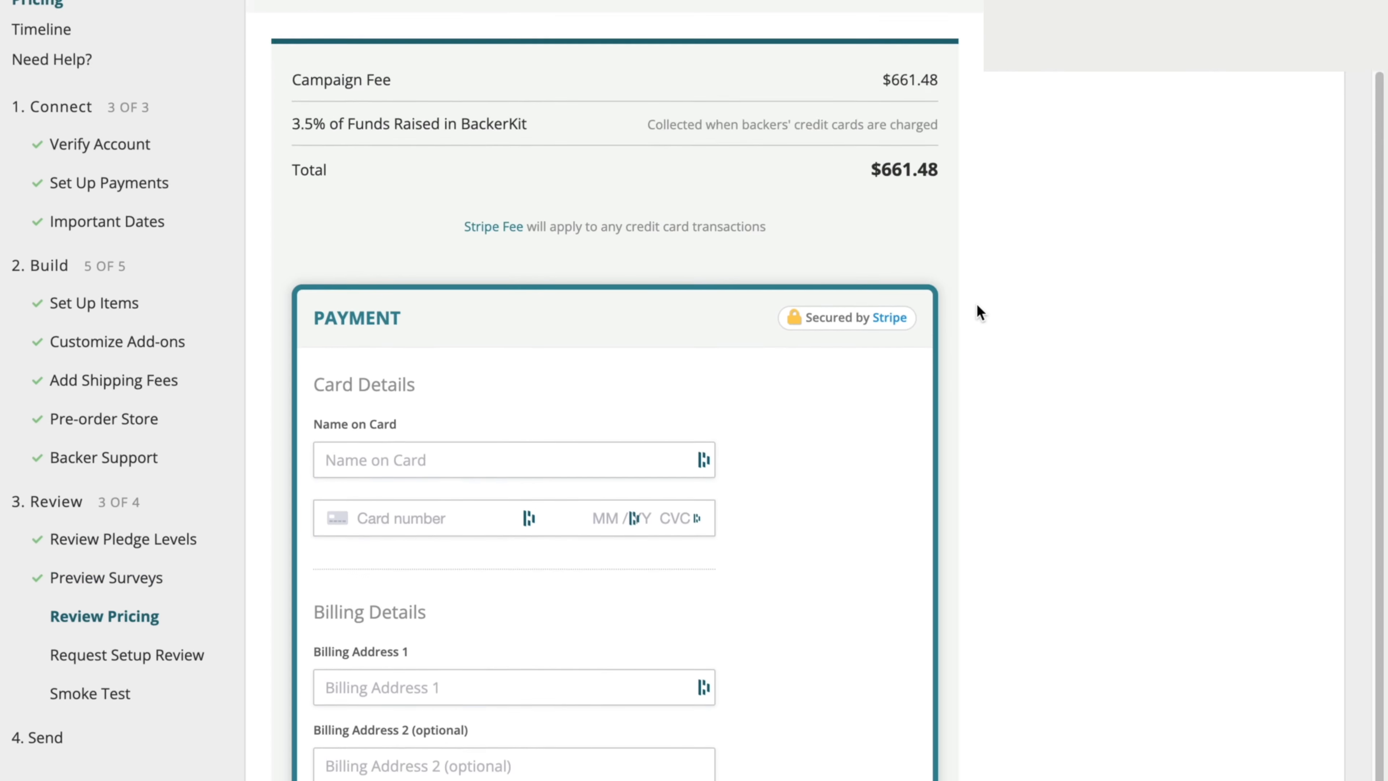
Read through the setup review's flagged issues, recommendations and required steps, and open the smoke test
{"action": "left_click", "coordinate": [164, 702]}
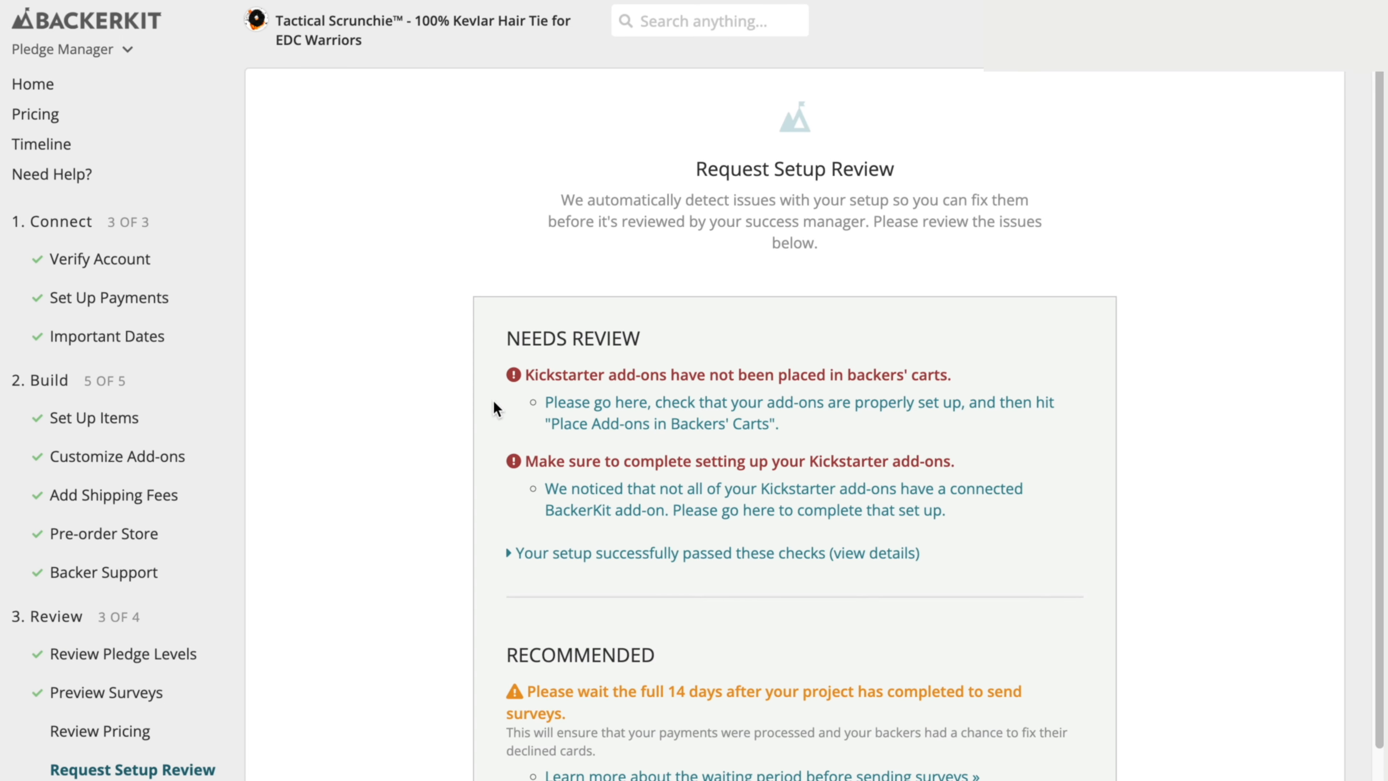
{"action": "scroll", "coordinate": [494, 403], "scroll_direction": "down", "scroll_amount": 1}
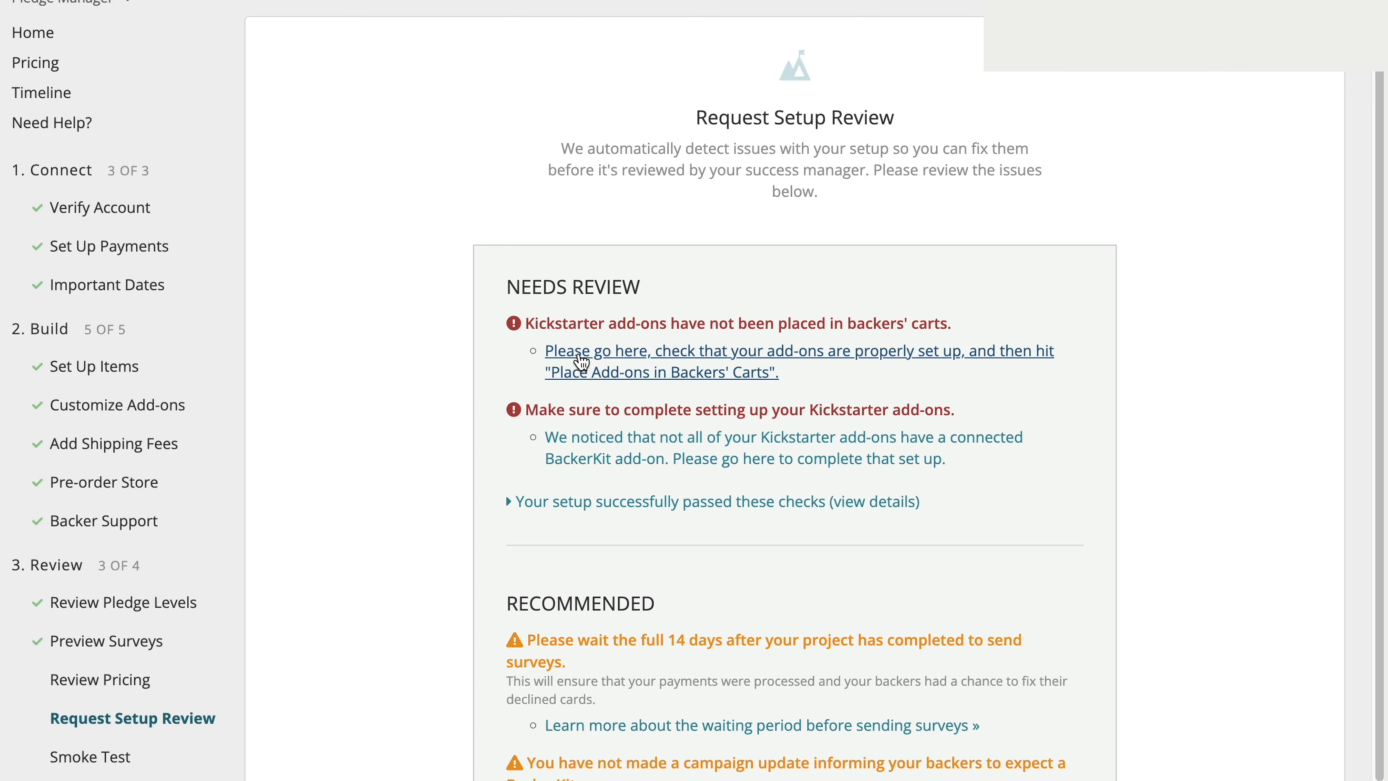
{"action": "scroll", "coordinate": [623, 407], "scroll_direction": "down", "scroll_amount": 10}
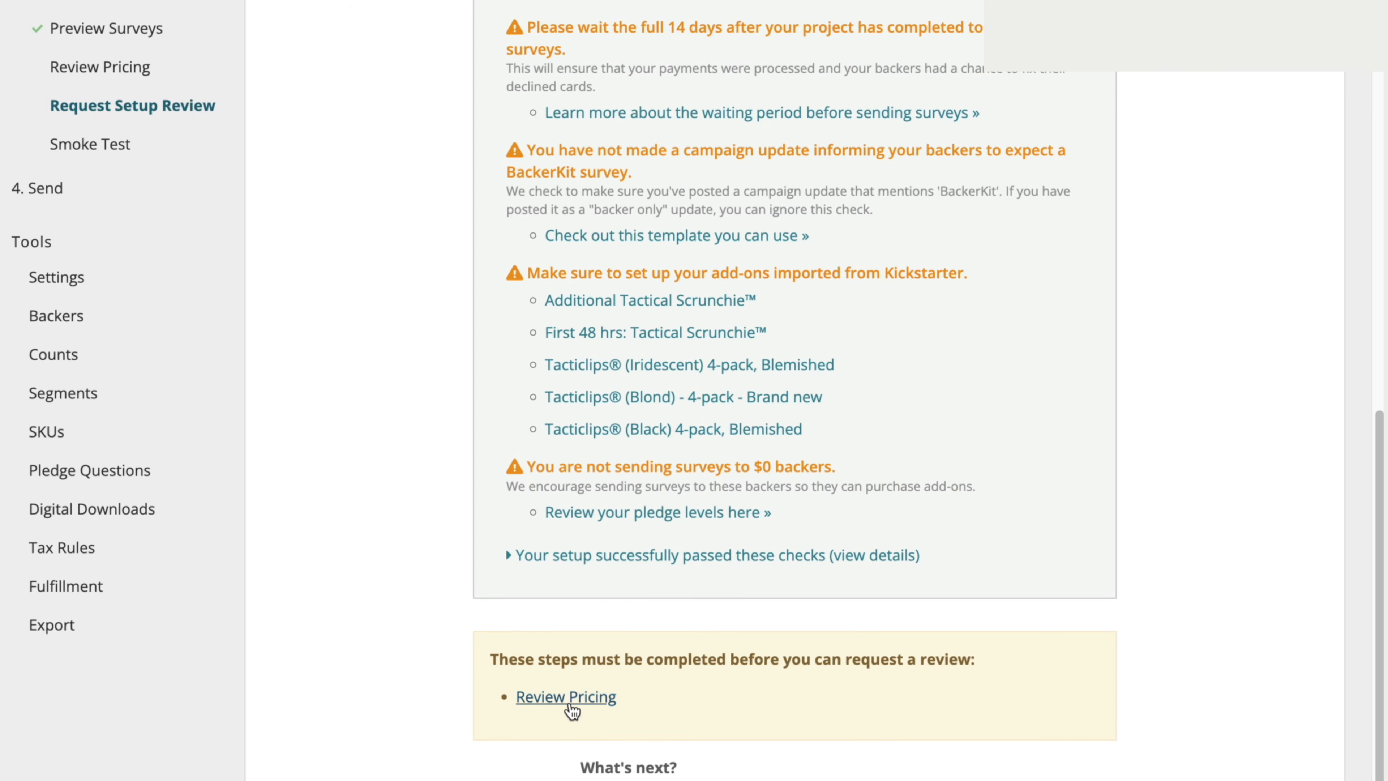
{"action": "scroll", "coordinate": [610, 628], "scroll_direction": "up", "scroll_amount": 10}
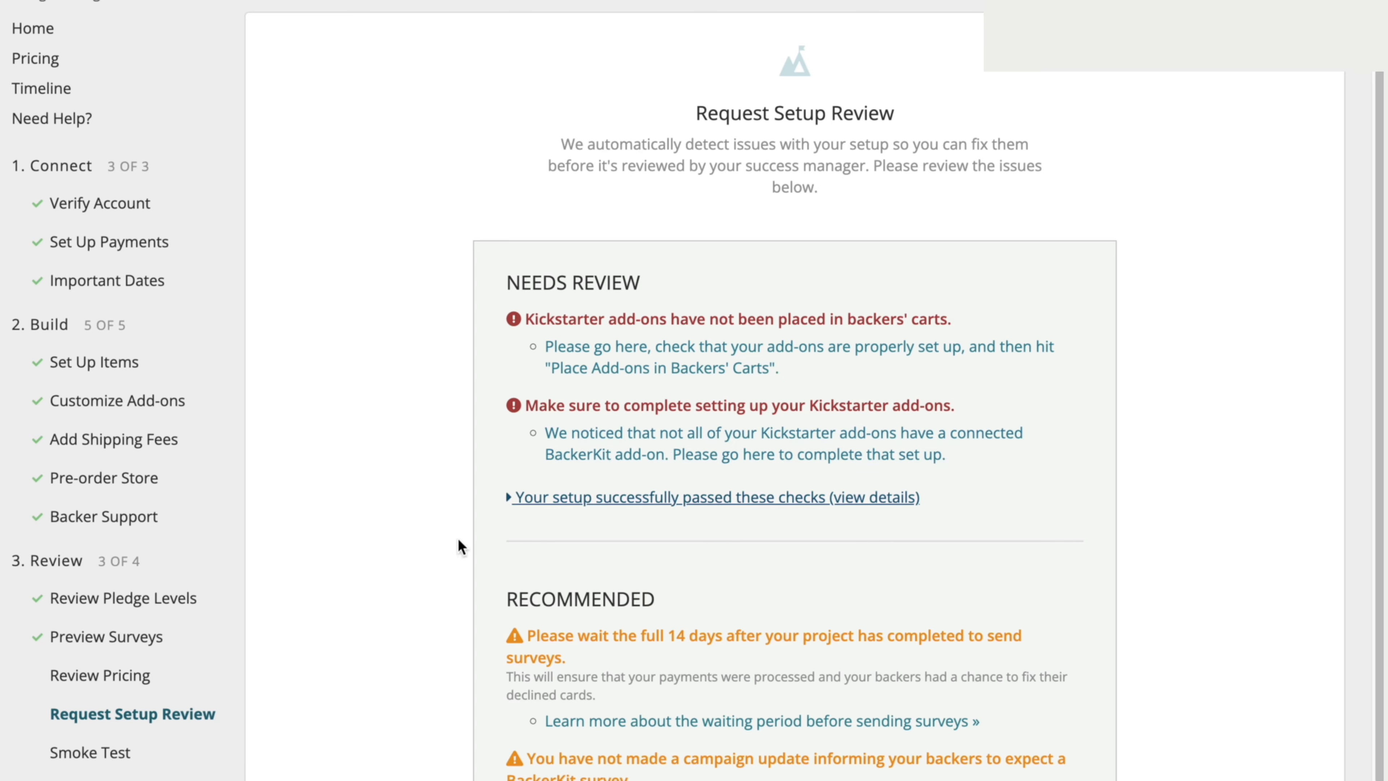
{"action": "left_click", "coordinate": [103, 766]}
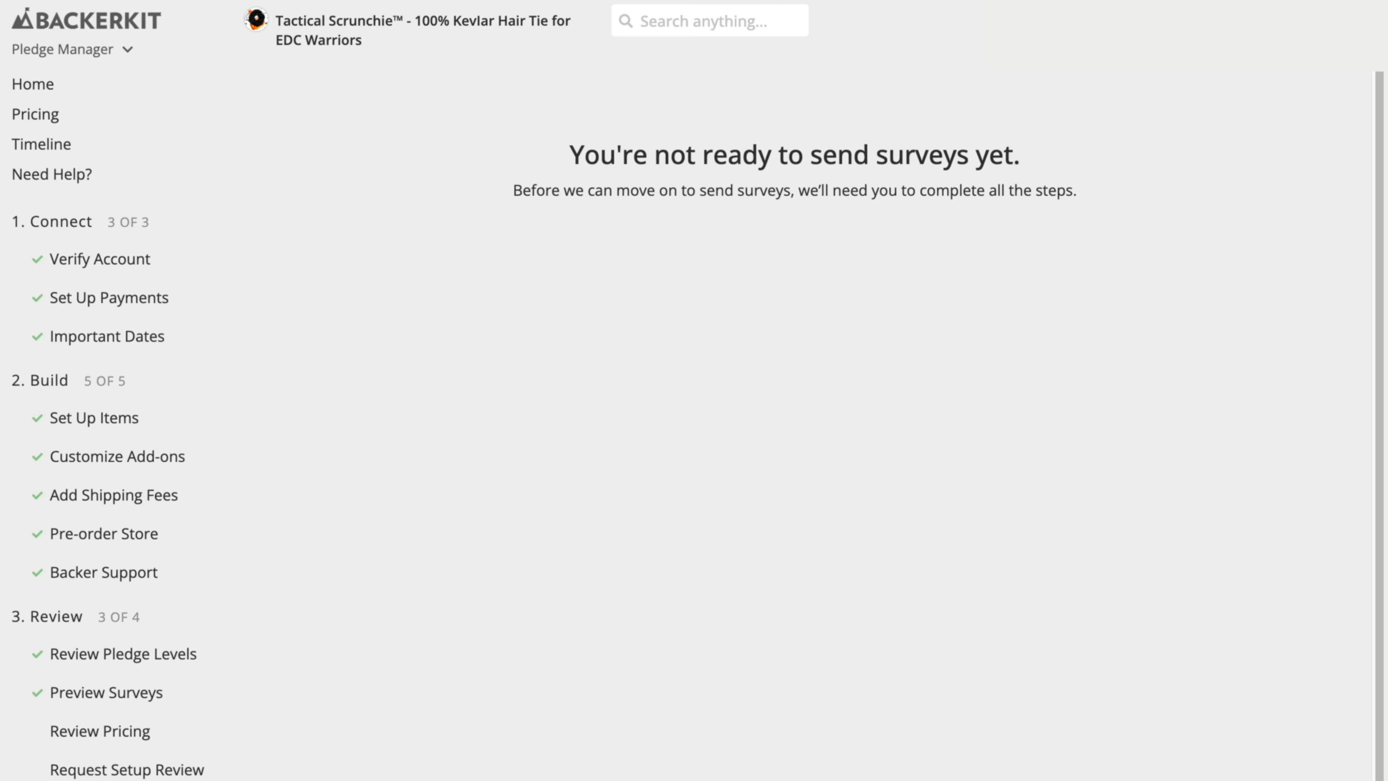
Open the SKU list and look over the items' SKUs, weights and customs values
{"action": "scroll", "coordinate": [54, 646], "scroll_direction": "down", "scroll_amount": 5}
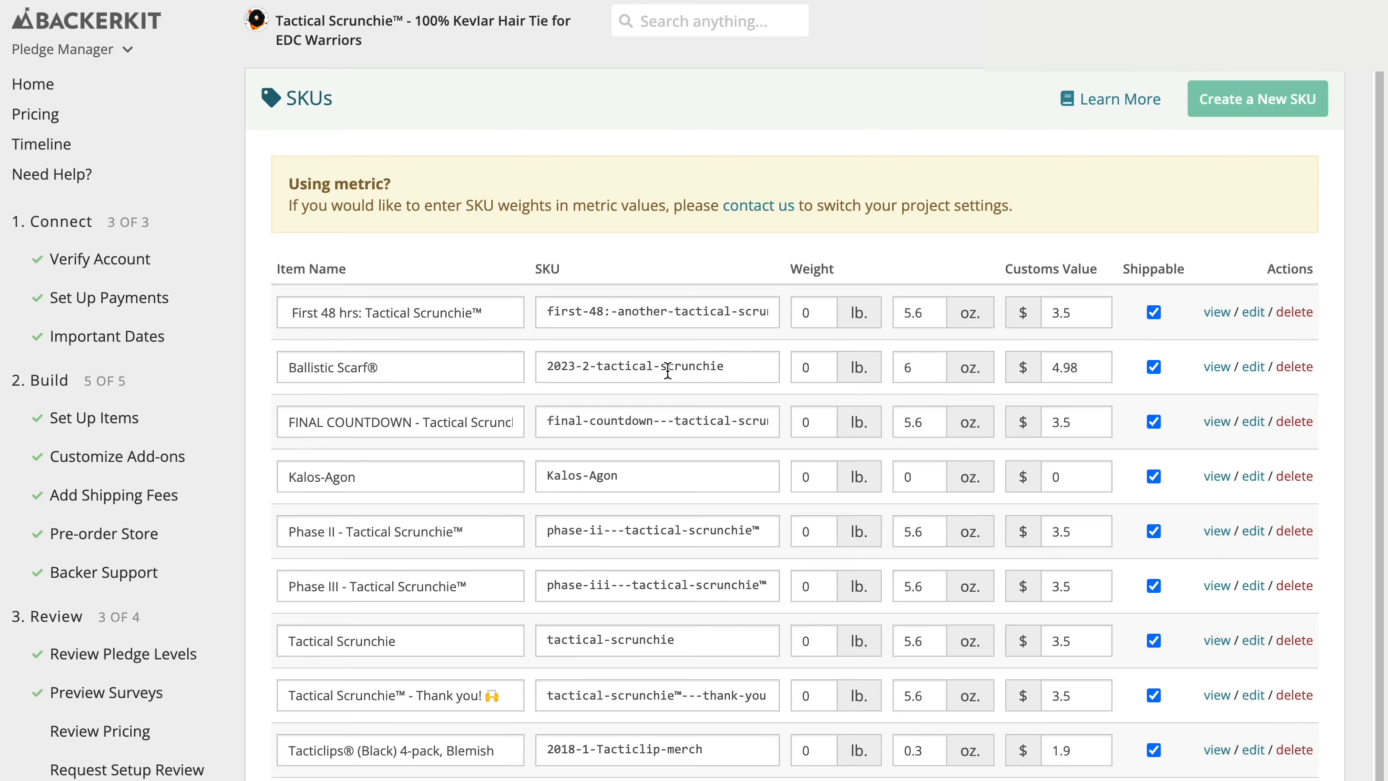
{"action": "scroll", "coordinate": [619, 457], "scroll_direction": "down", "scroll_amount": 1}
{"action": "scroll", "coordinate": [619, 457], "scroll_direction": "up", "scroll_amount": 1}
{"action": "left_click", "coordinate": [650, 475]}
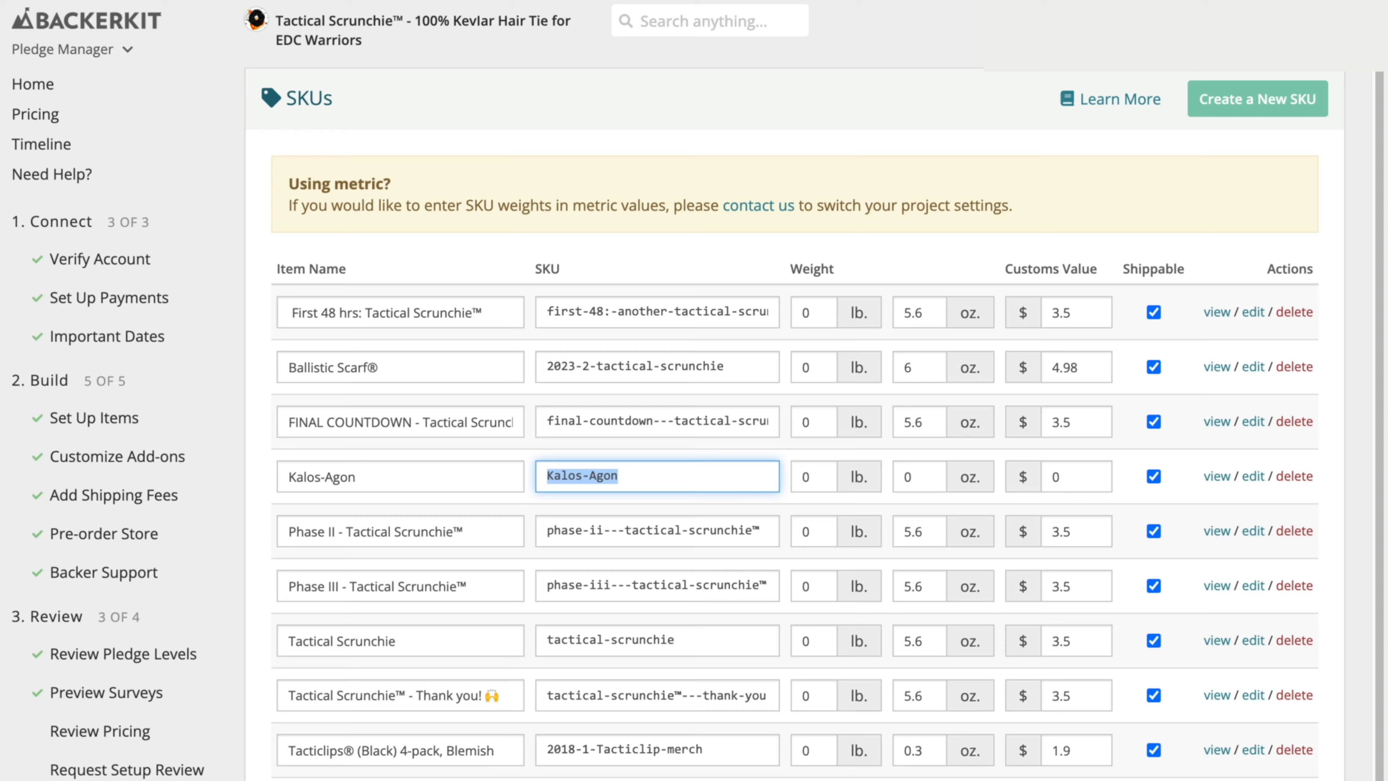
{"action": "scroll", "coordinate": [669, 725], "scroll_direction": "down", "scroll_amount": 1}
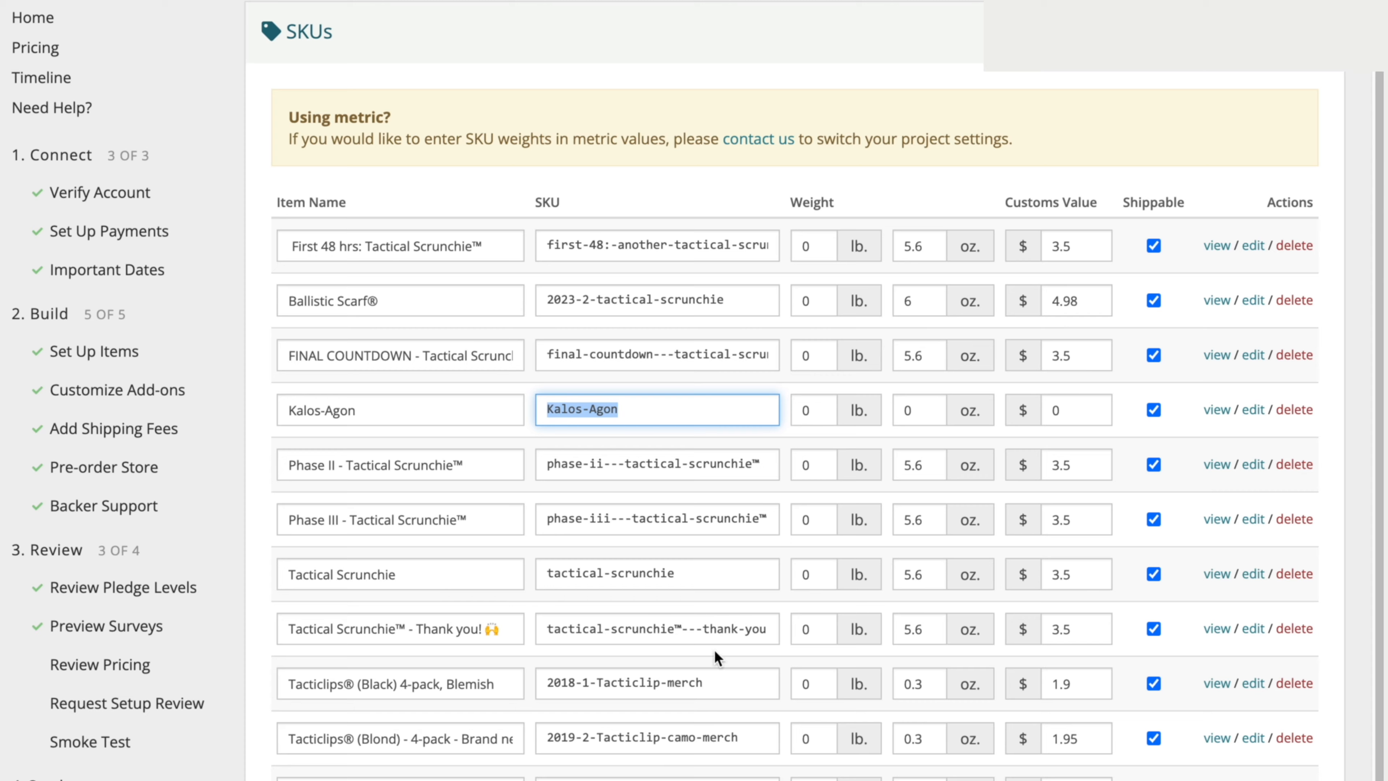
Try changing the SKU of "Tactical Scrunchie™ - Thank you!" to 1234 and undo the change
{"action": "left_click_drag", "start_coordinate": [724, 629], "coordinate": [558, 618]}
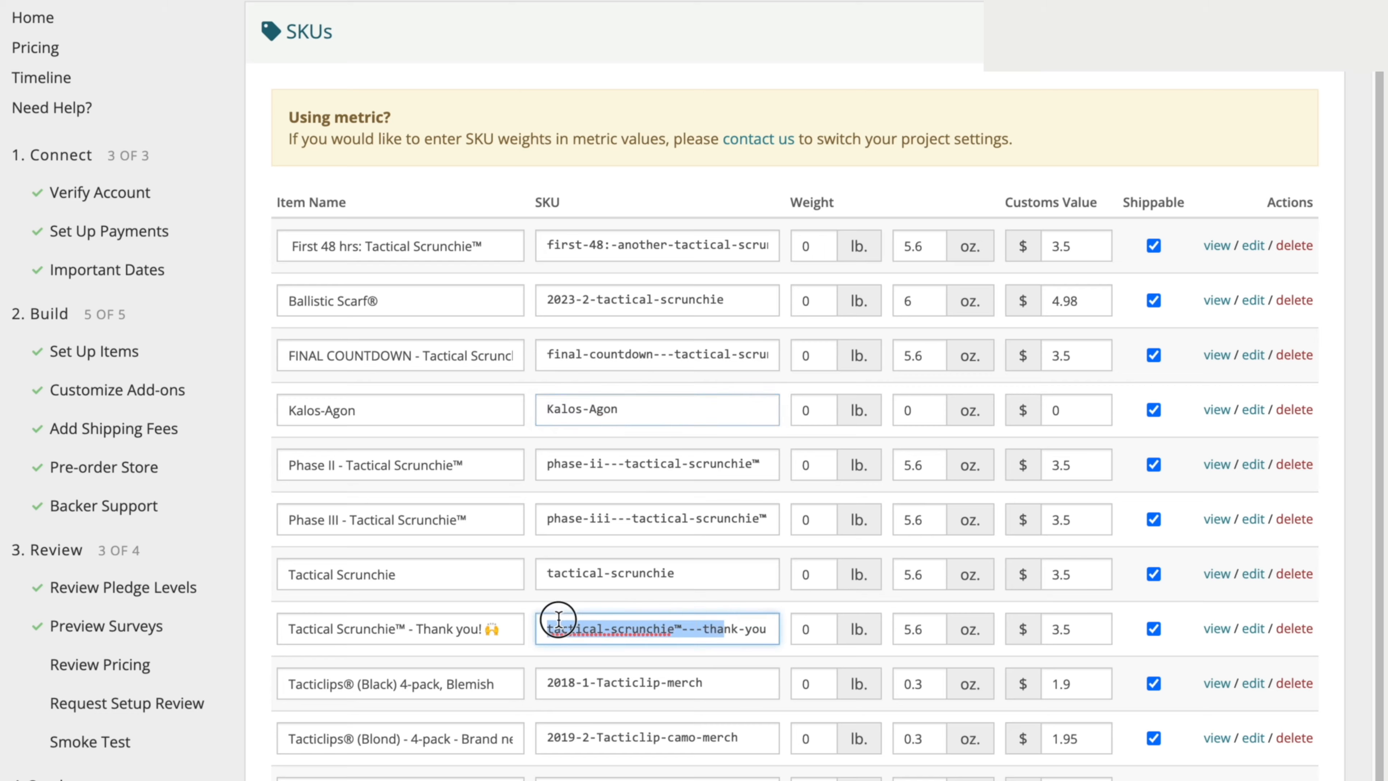
{"action": "triple_click", "coordinate": [598, 626]}
{"action": "type", "text": "1234"}
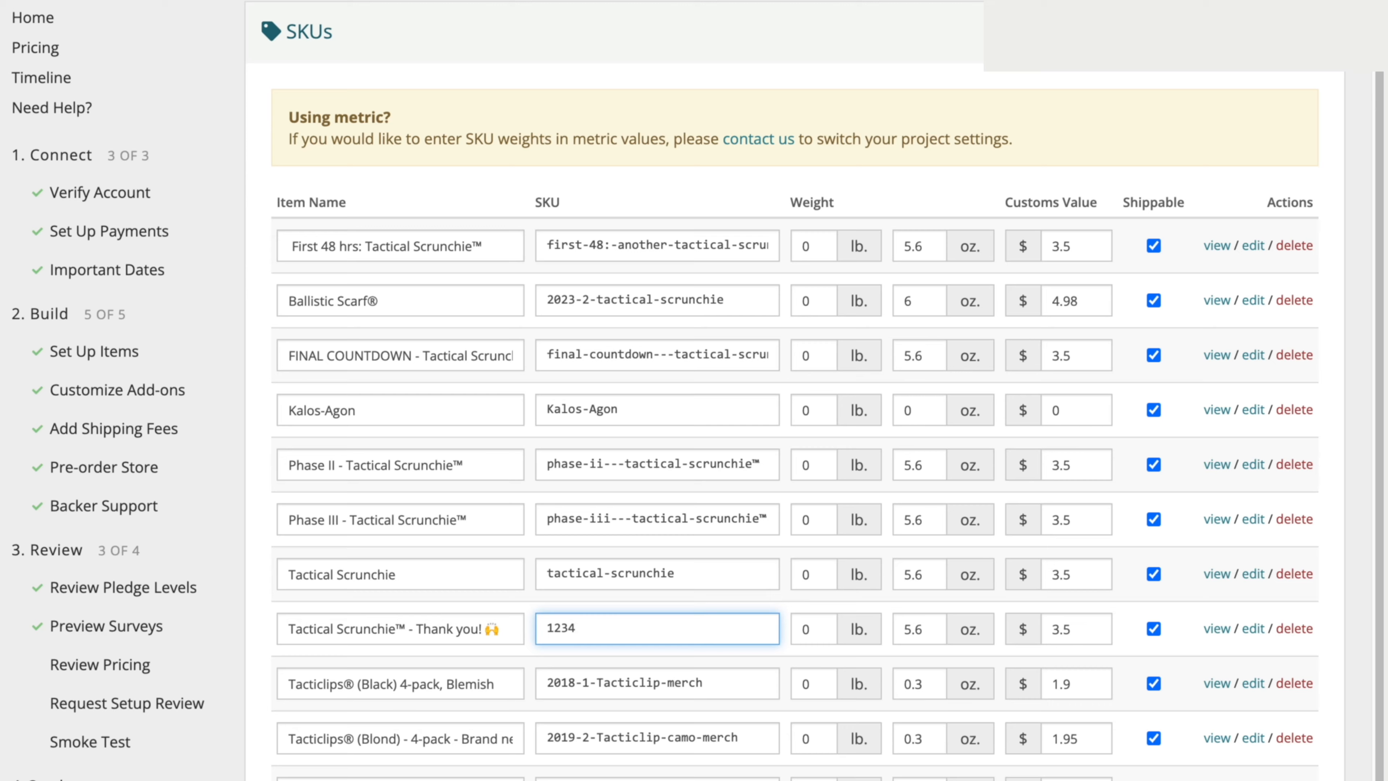
{"action": "key", "text": "ctrl+z"}
Look over the pledge questions and open the tax rules
{"action": "scroll", "coordinate": [792, 383], "scroll_direction": "down", "scroll_amount": 3}
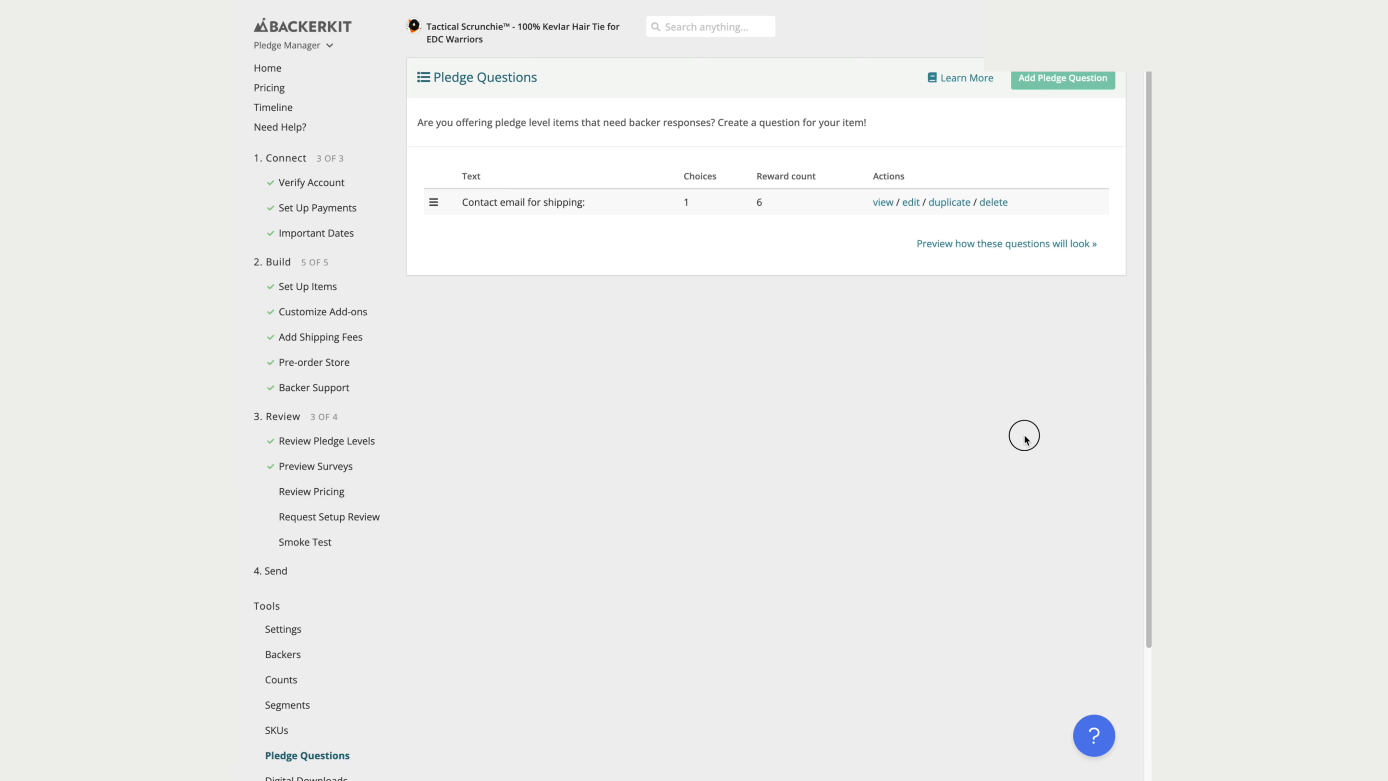
{"action": "scroll", "coordinate": [679, 647], "scroll_direction": "down", "scroll_amount": 3}
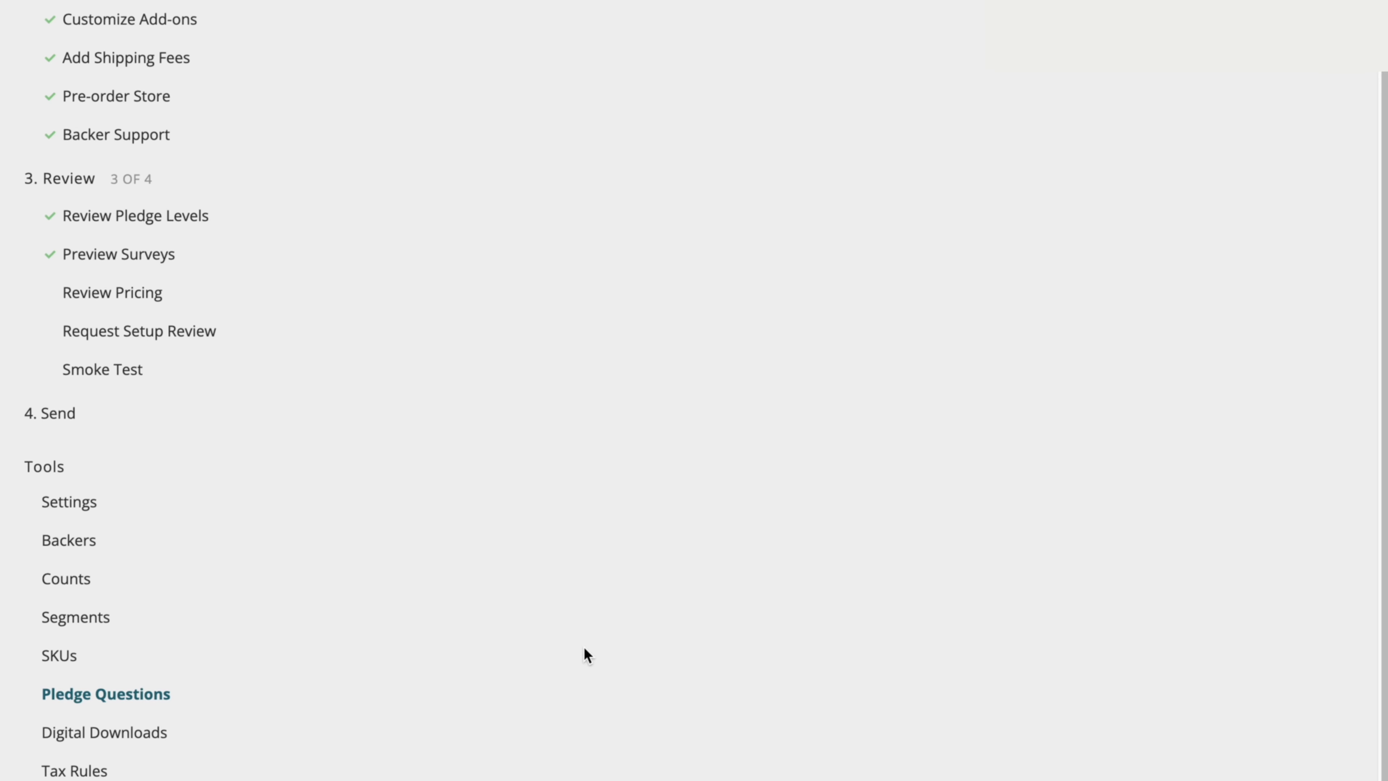
{"action": "left_click", "coordinate": [74, 773]}
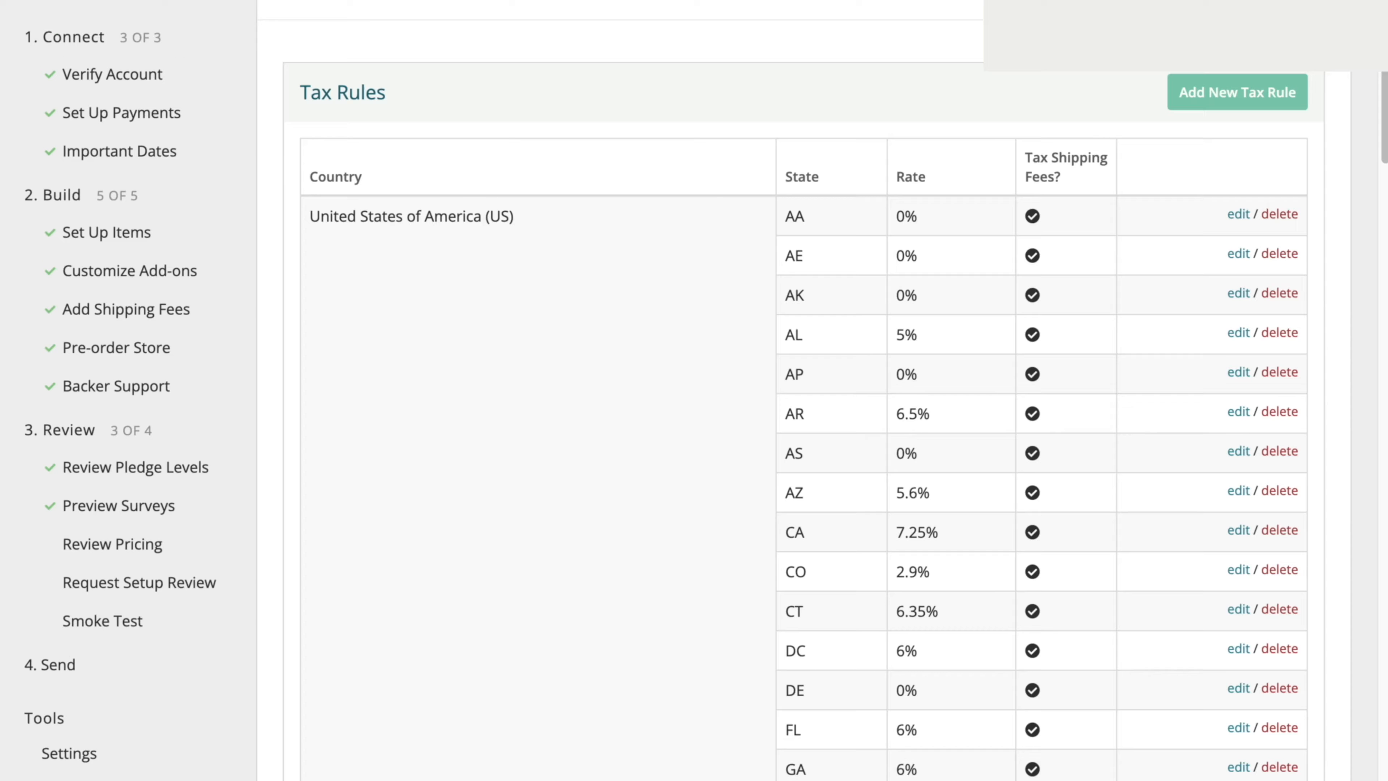
Review the tax rates of the US states and search the page for "wa" to check Washington's rate
{"action": "scroll", "coordinate": [503, 629], "scroll_direction": "down", "scroll_amount": 12}
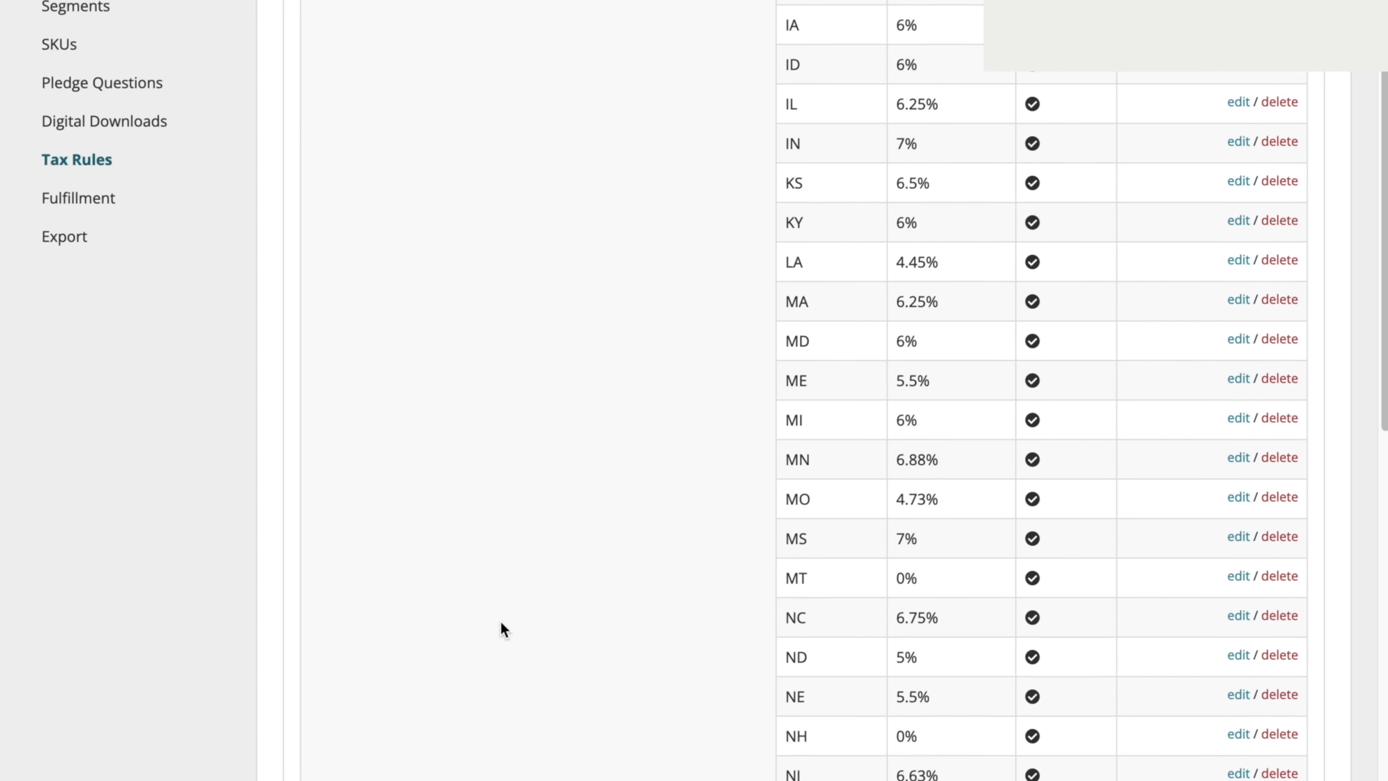
{"action": "scroll", "coordinate": [502, 623], "scroll_direction": "up", "scroll_amount": 12}
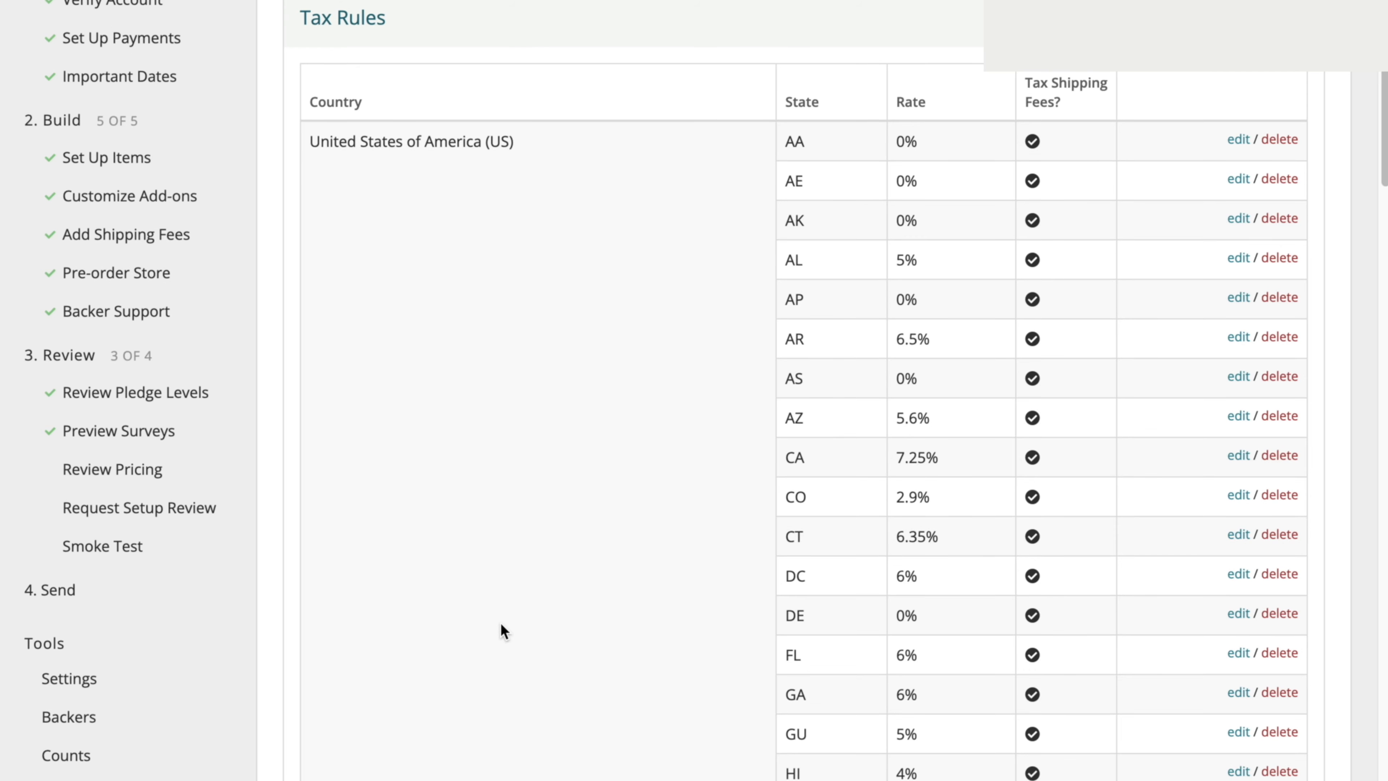
{"action": "scroll", "coordinate": [501, 623], "scroll_direction": "down", "scroll_amount": 4}
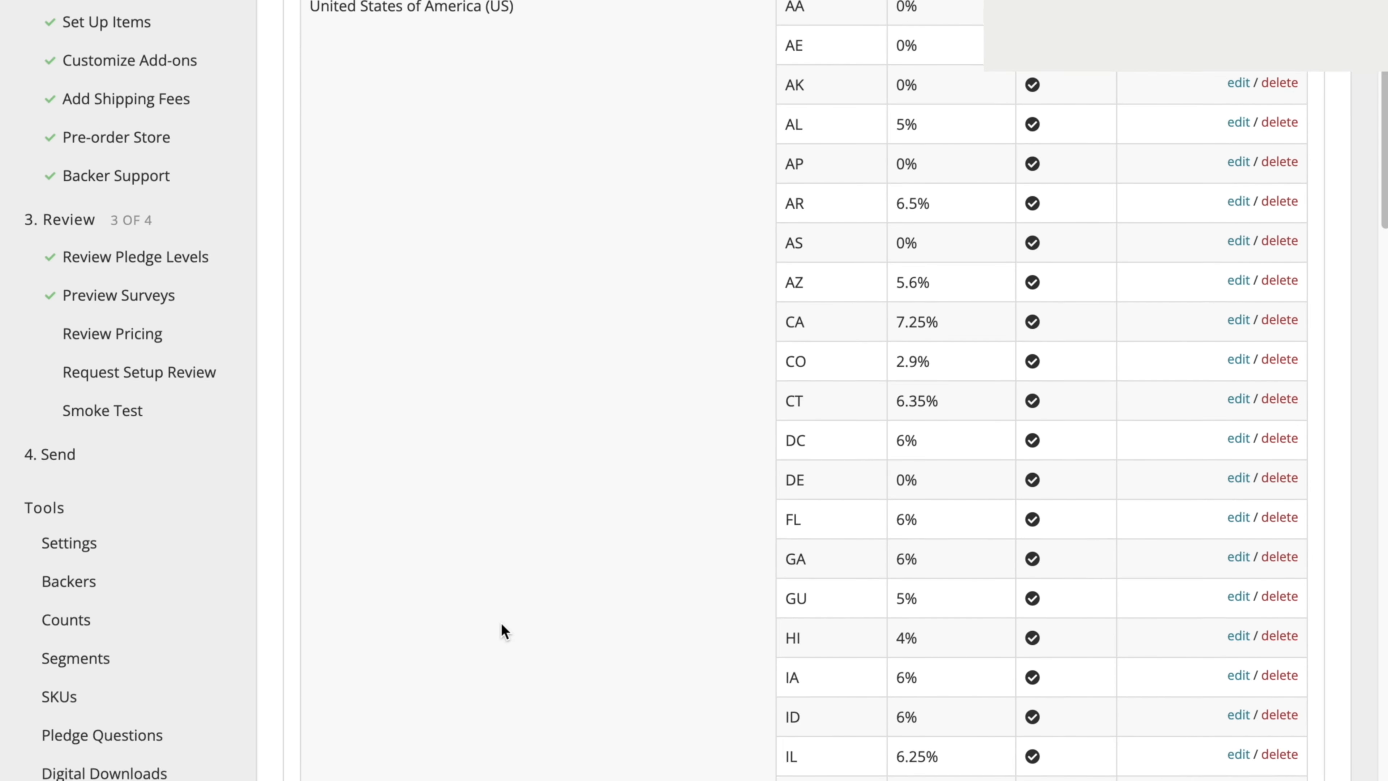
{"action": "scroll", "coordinate": [496, 623], "scroll_direction": "up", "scroll_amount": 5}
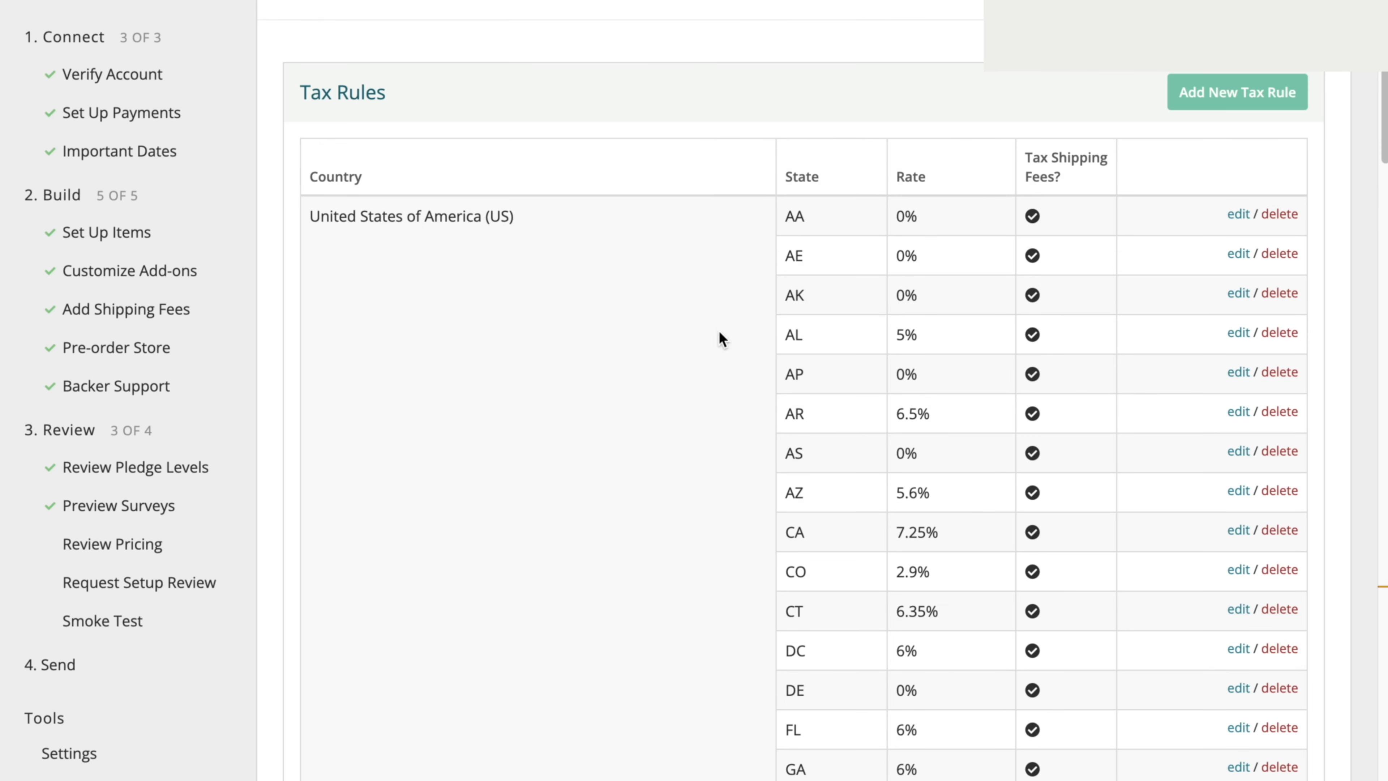
{"action": "type", "text": "wa"}
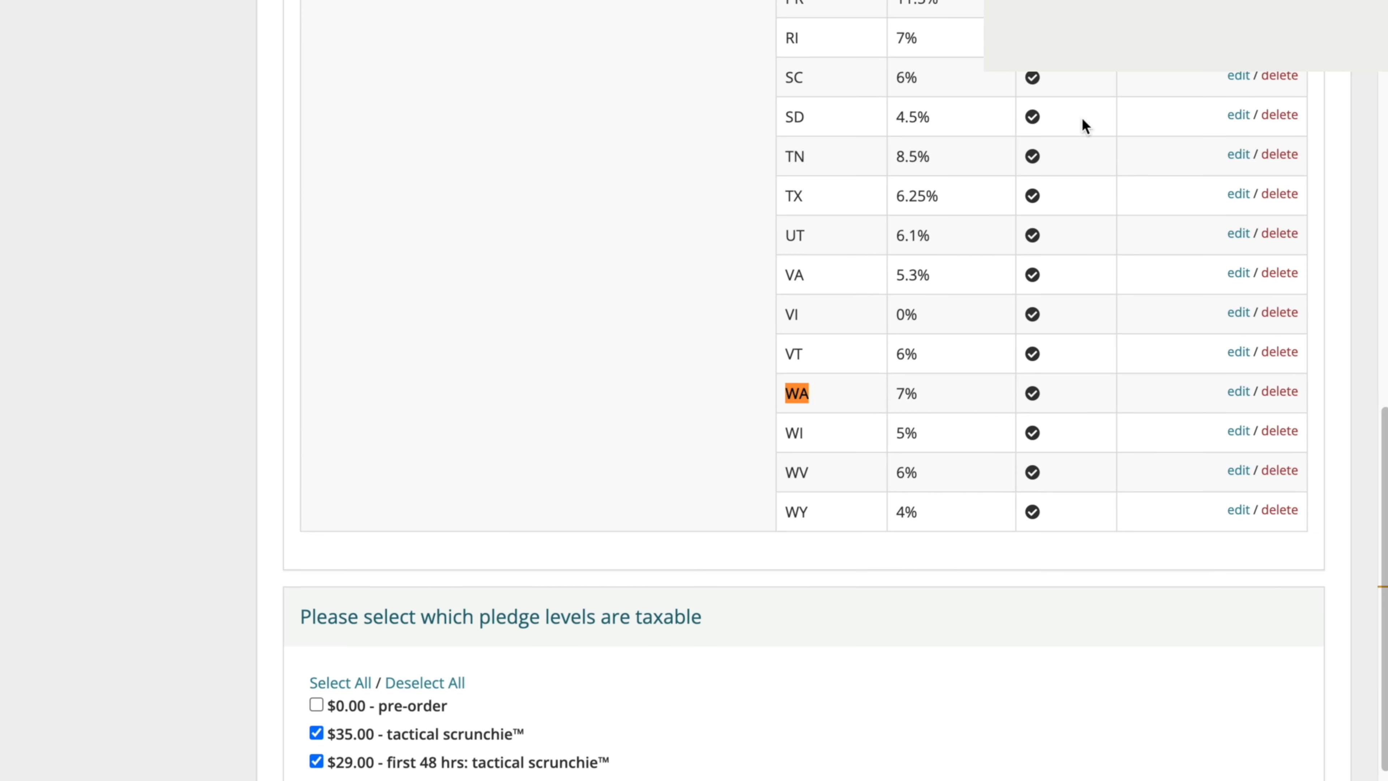
{"action": "left_click_drag", "start_coordinate": [919, 392], "coordinate": [784, 394]}
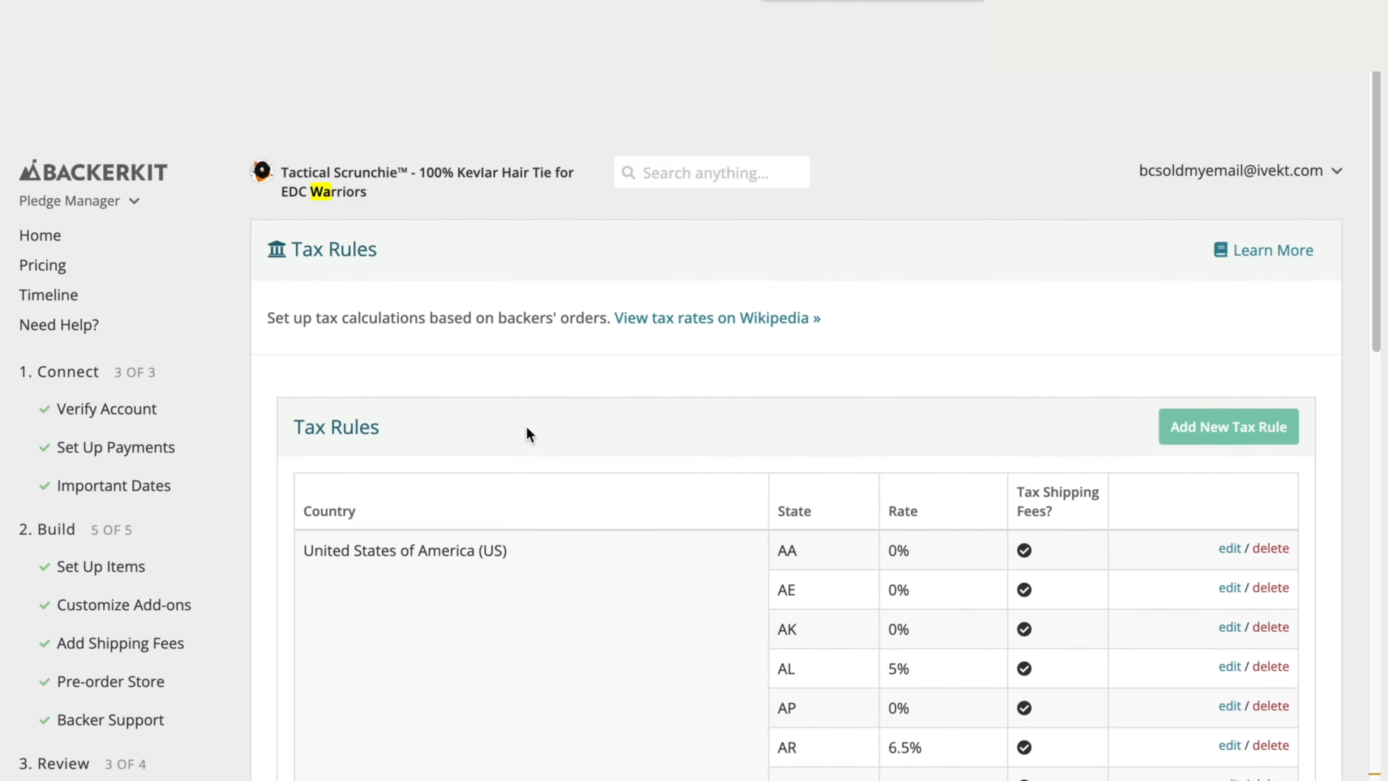
Look over the BackerKit Postage instructions in fulfillment and open the project's general settings
{"action": "scroll", "coordinate": [528, 426], "scroll_direction": "down", "scroll_amount": 2}
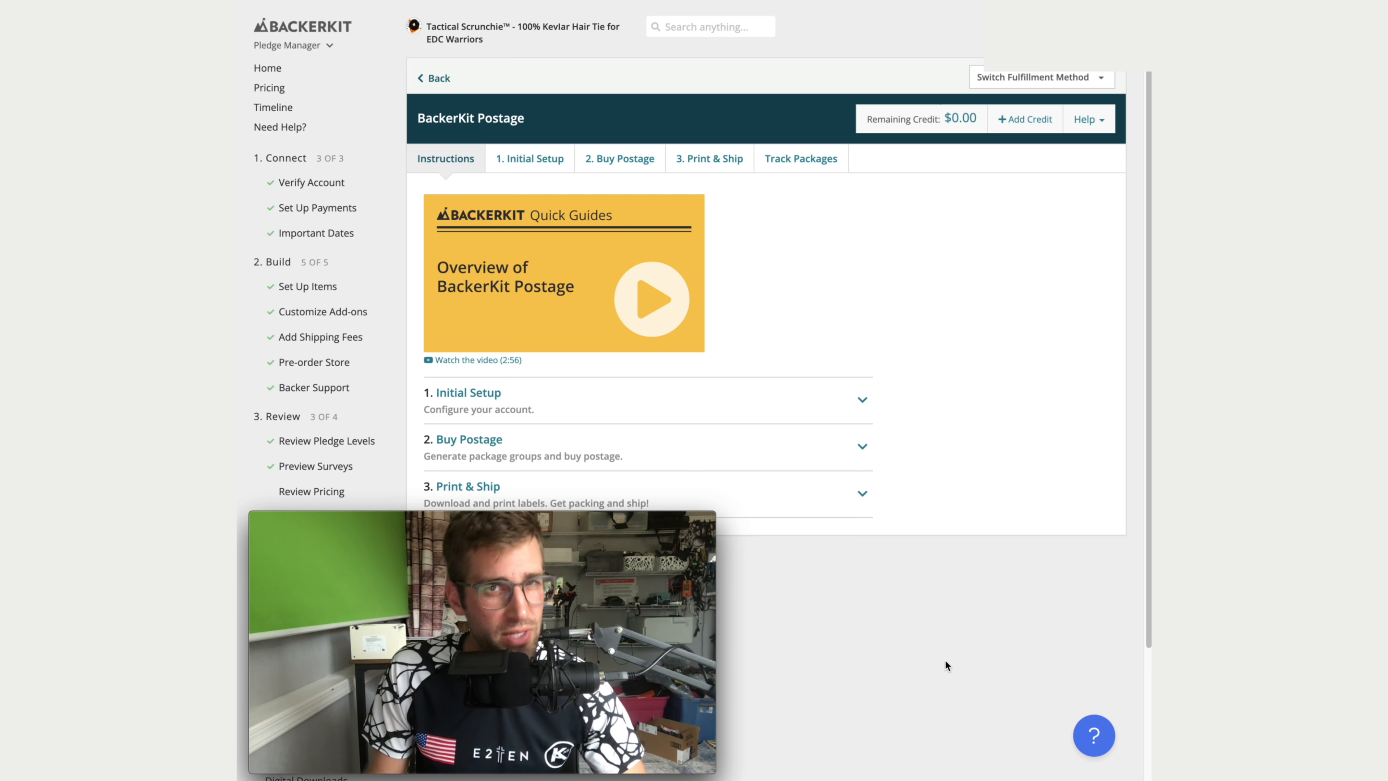
{"action": "scroll", "coordinate": [945, 659], "scroll_direction": "down", "scroll_amount": 5}
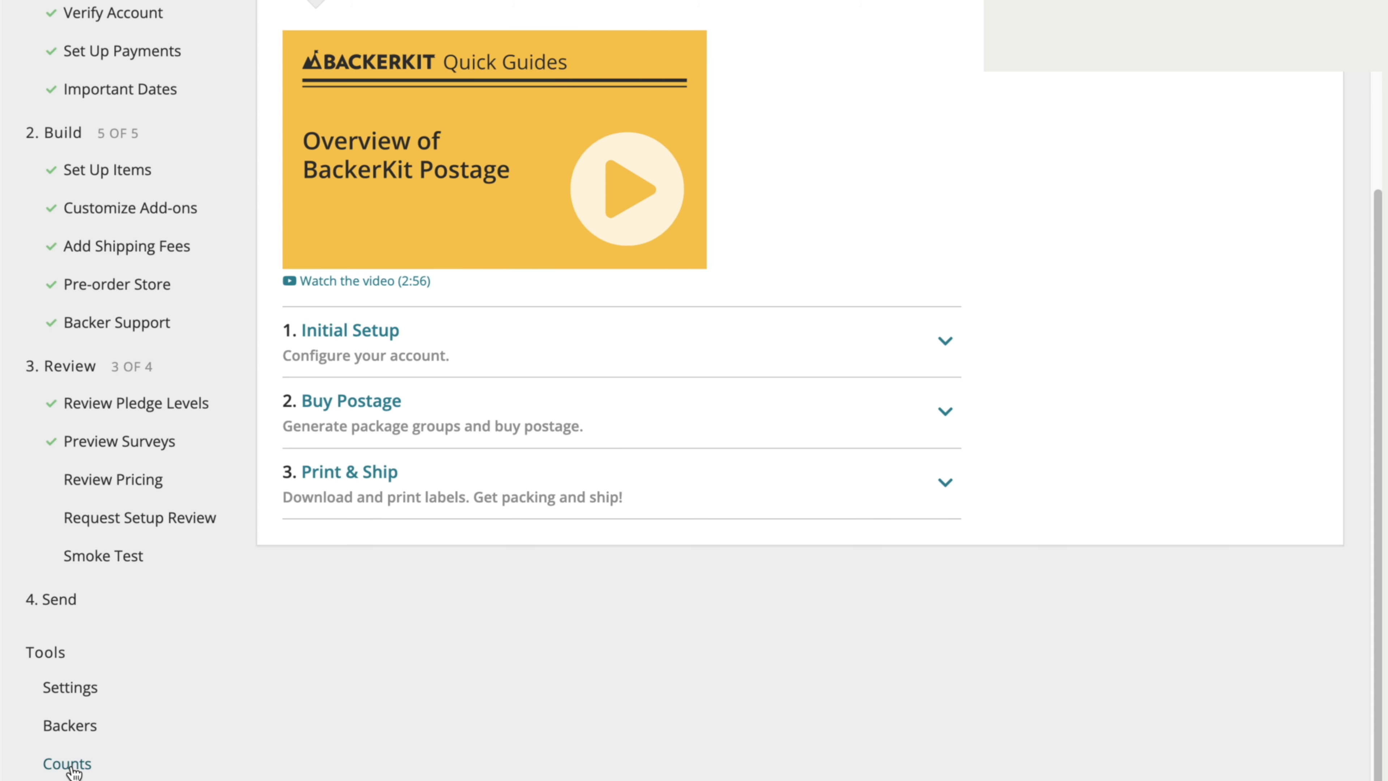
{"action": "left_click", "coordinate": [78, 691]}
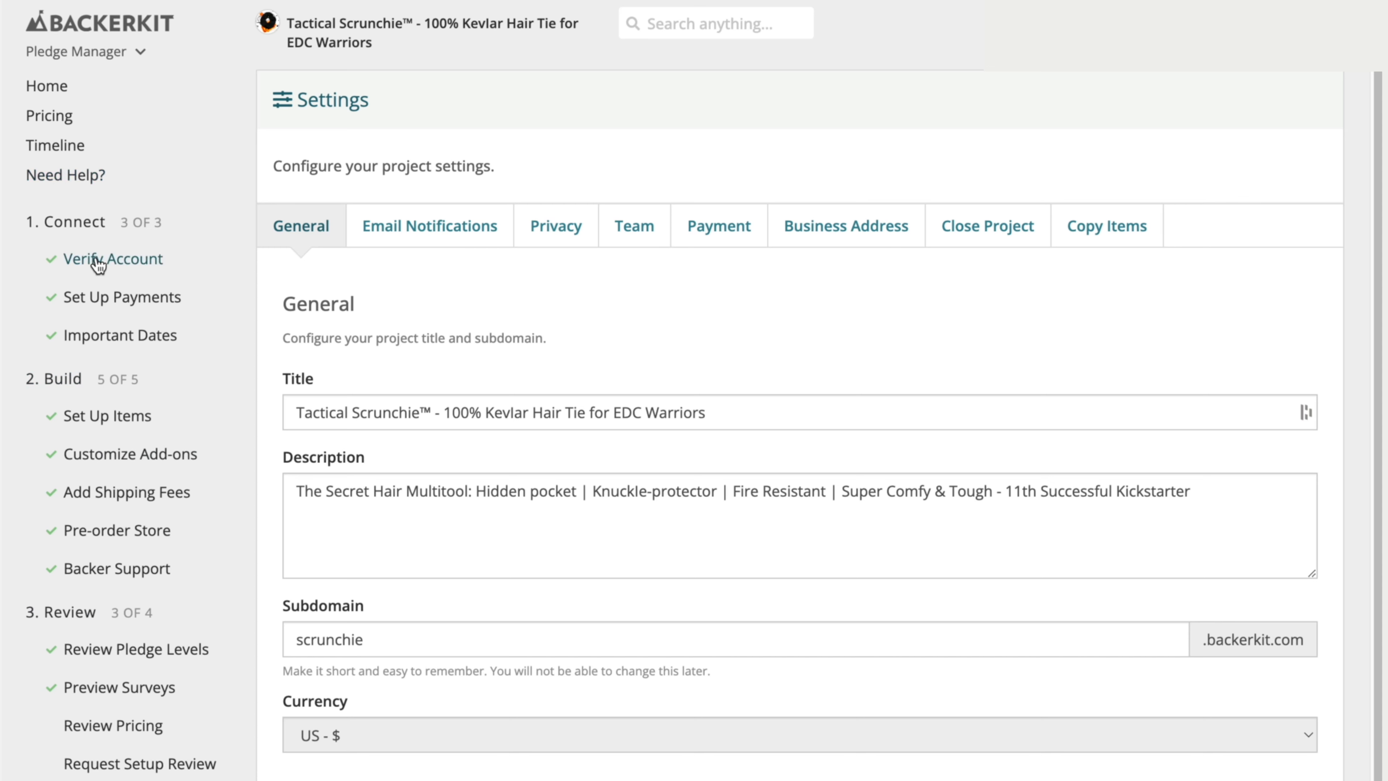
Return to the Pledge Manager's home page
{"action": "left_click", "coordinate": [46, 87]}
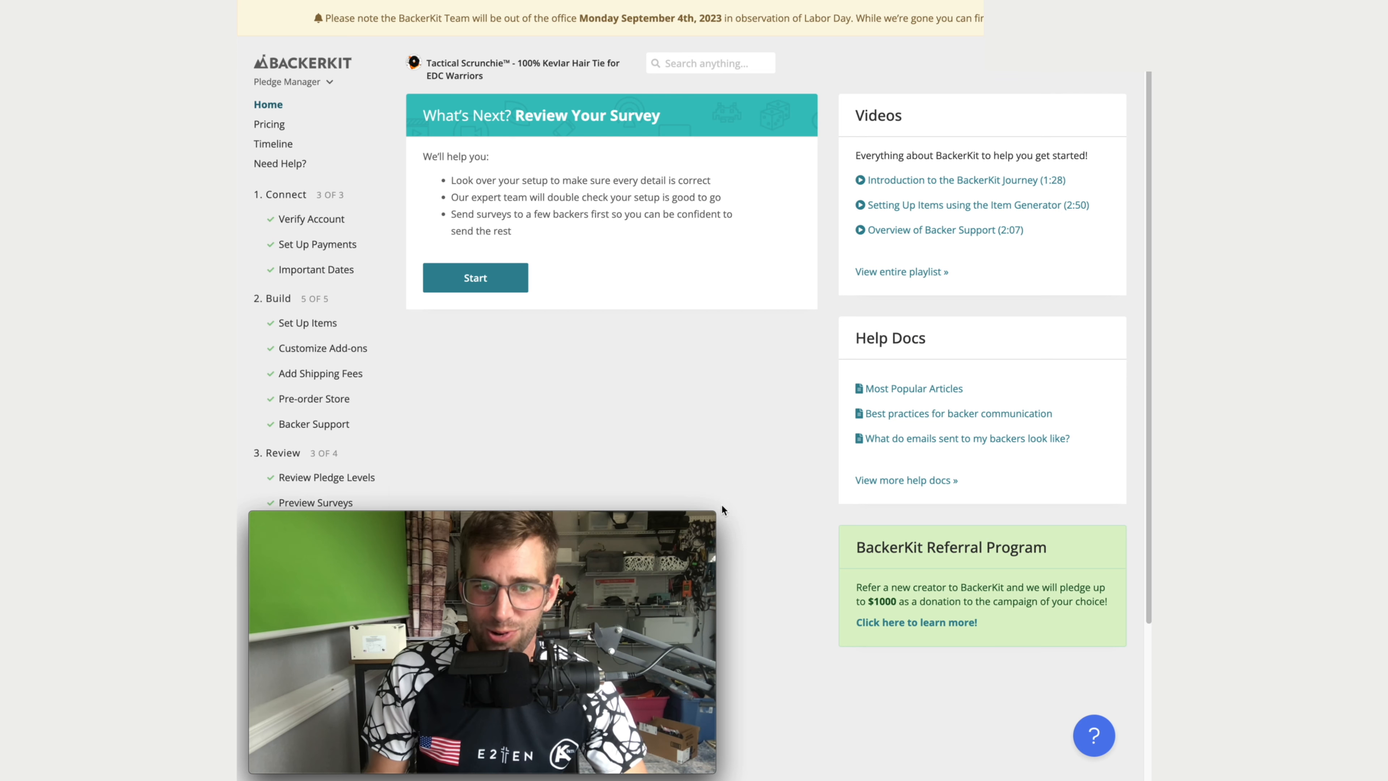
{"action": "left_click_drag", "start_coordinate": [736, 498], "coordinate": [1117, 278]}
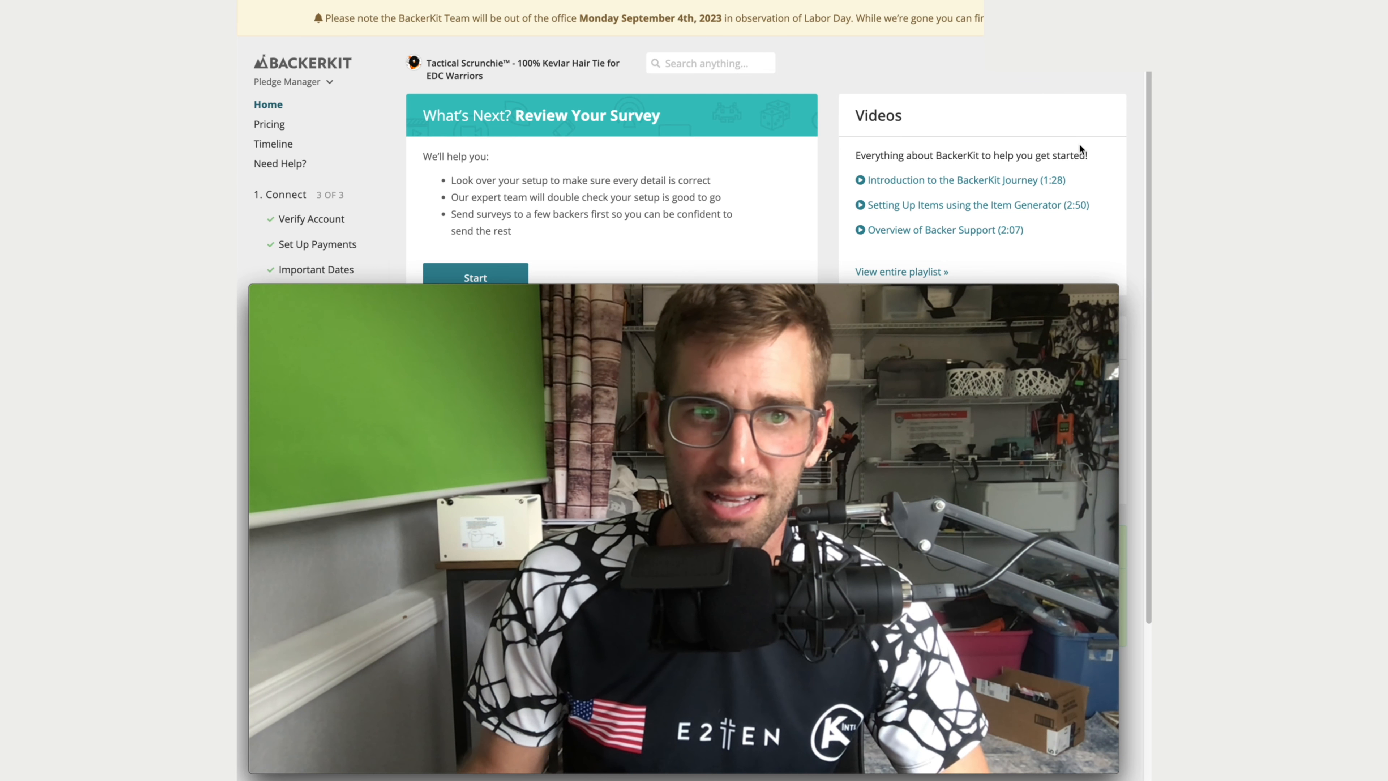